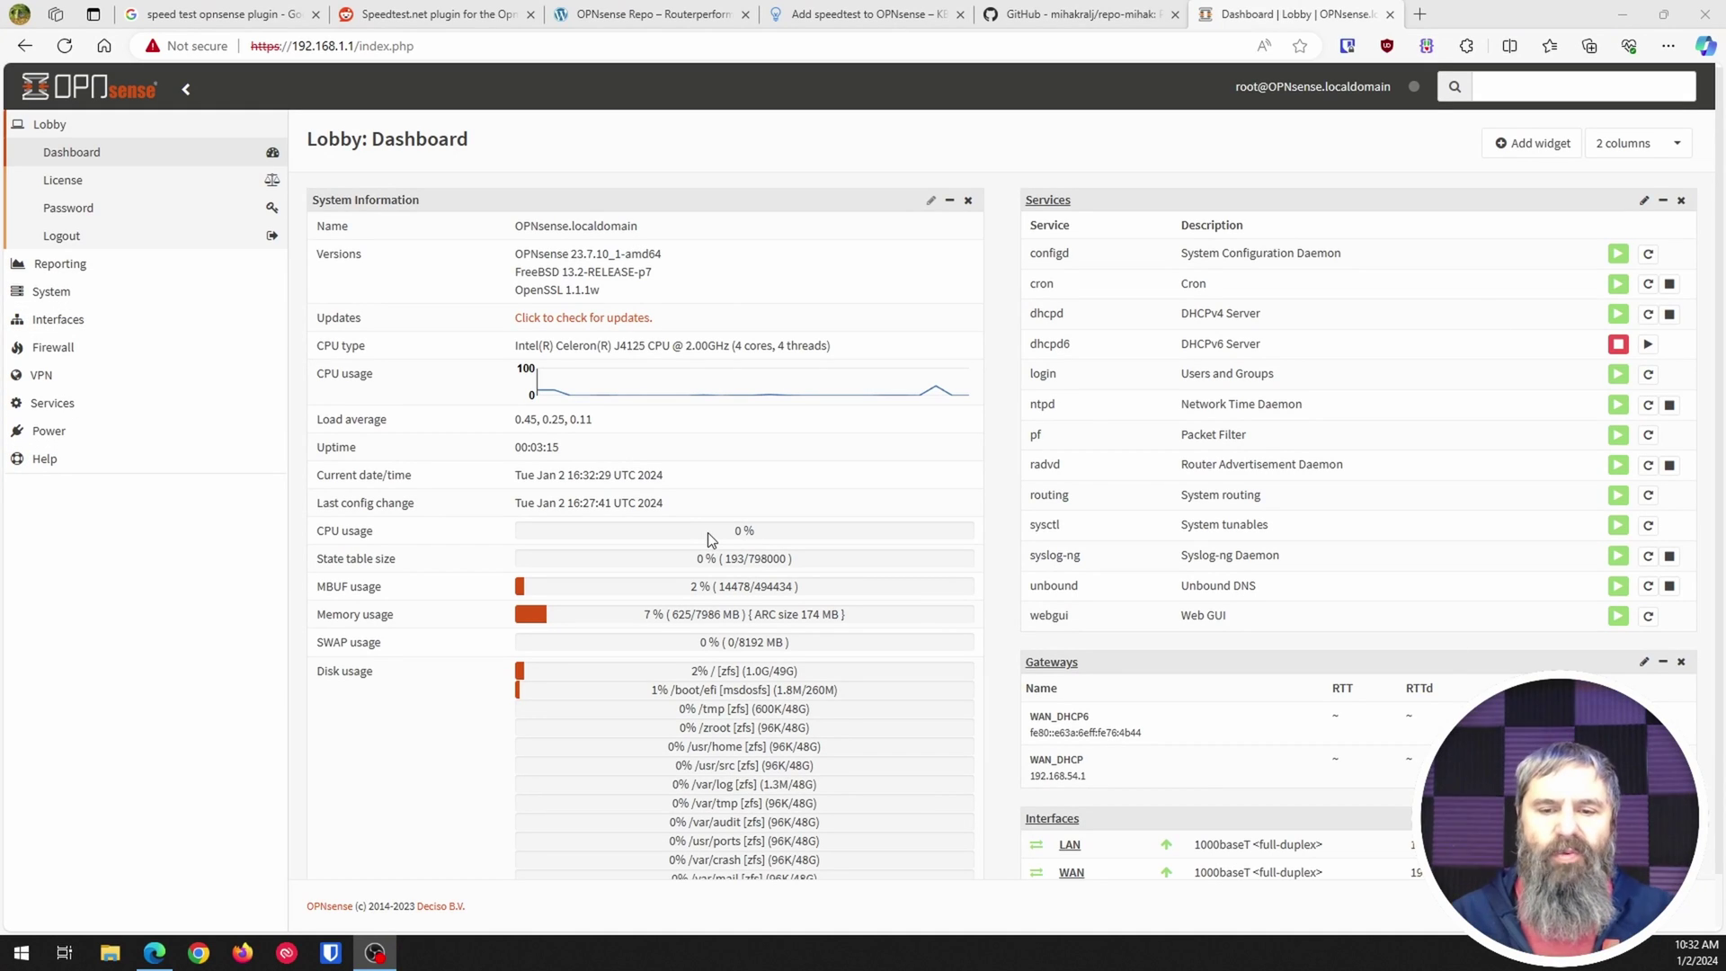
Step: Bring up the Routerperformance OPNsense Repo tab and move it after the Add speedtest tab
left_click(1067, 16)
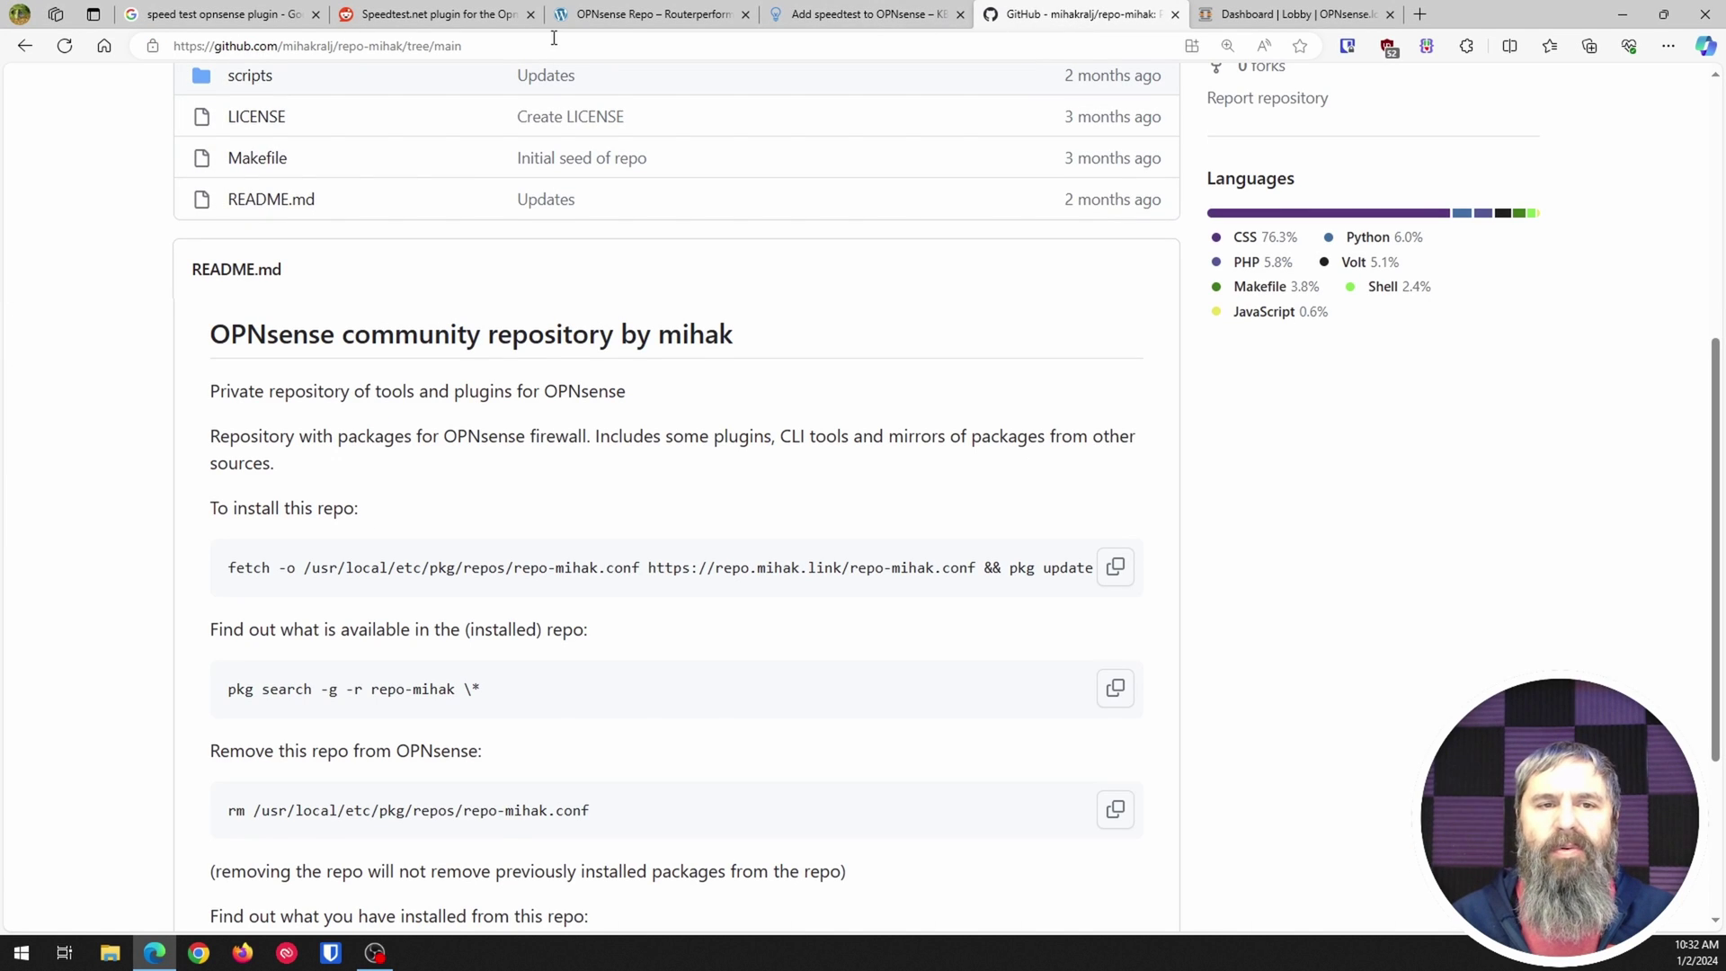
left_click(621, 18)
left_click_drag(621, 17, 780, 22)
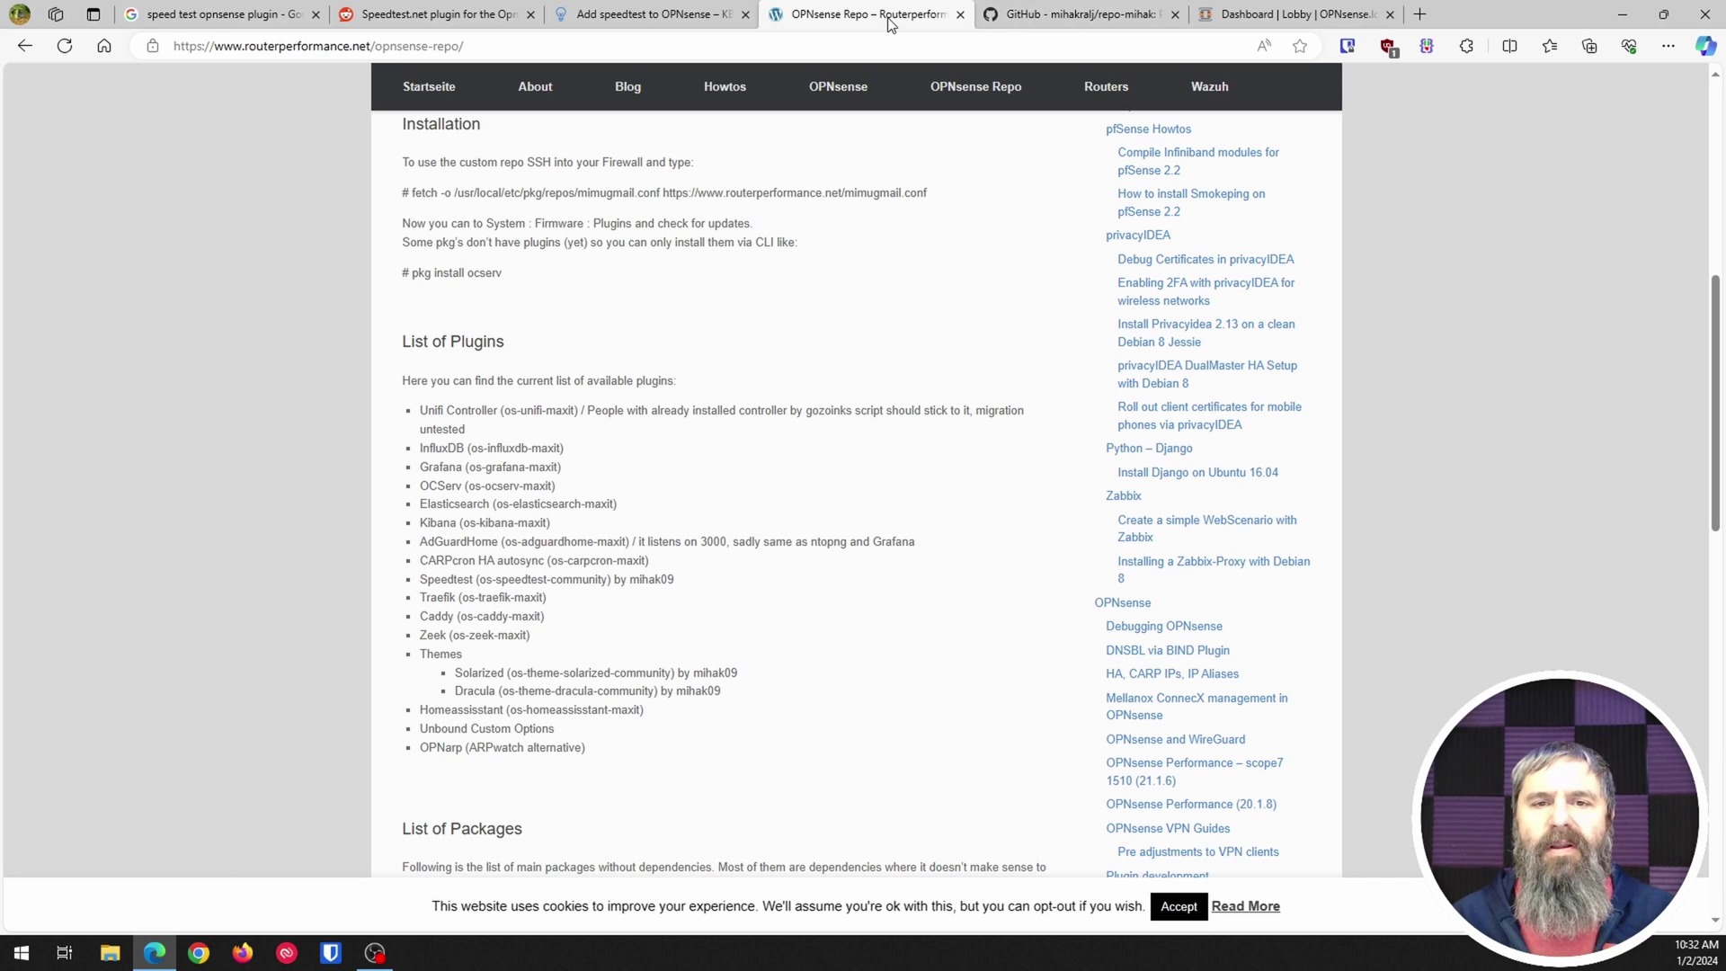
Step: Find the repo config path in the fetch command and the Speedtest (os-speedtest-community) plugin entry
scroll(731, 347, "up", 7)
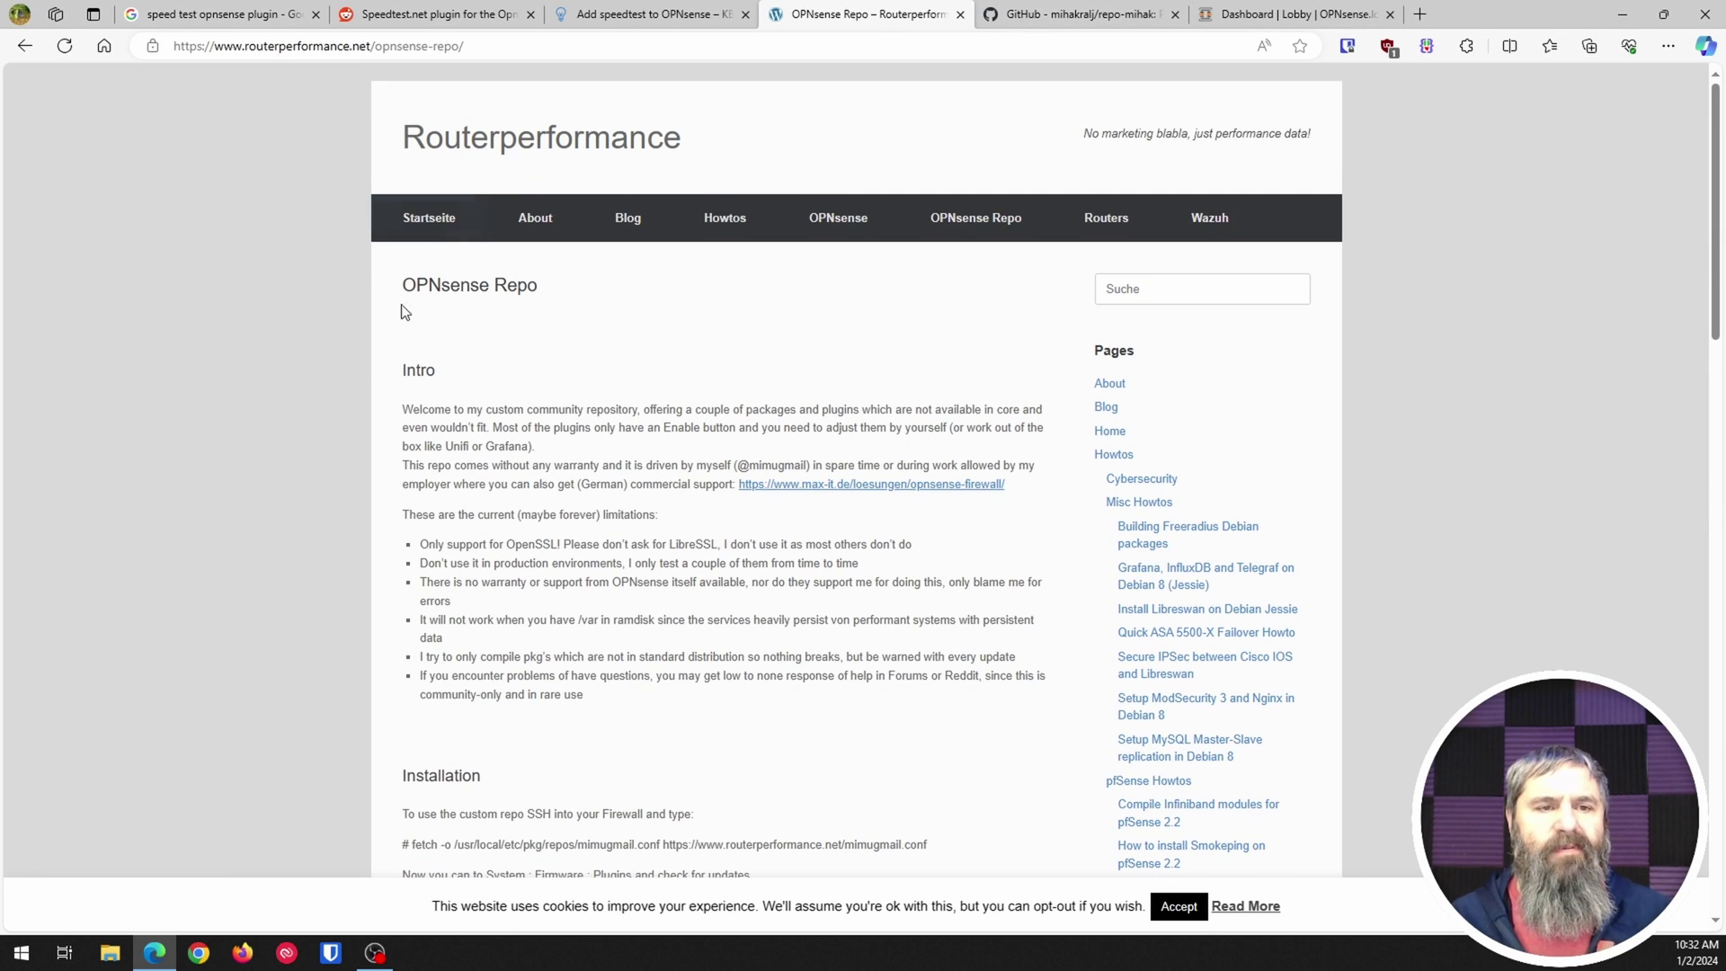
scroll(395, 462, "down", 1)
scroll(501, 413, "down", 3)
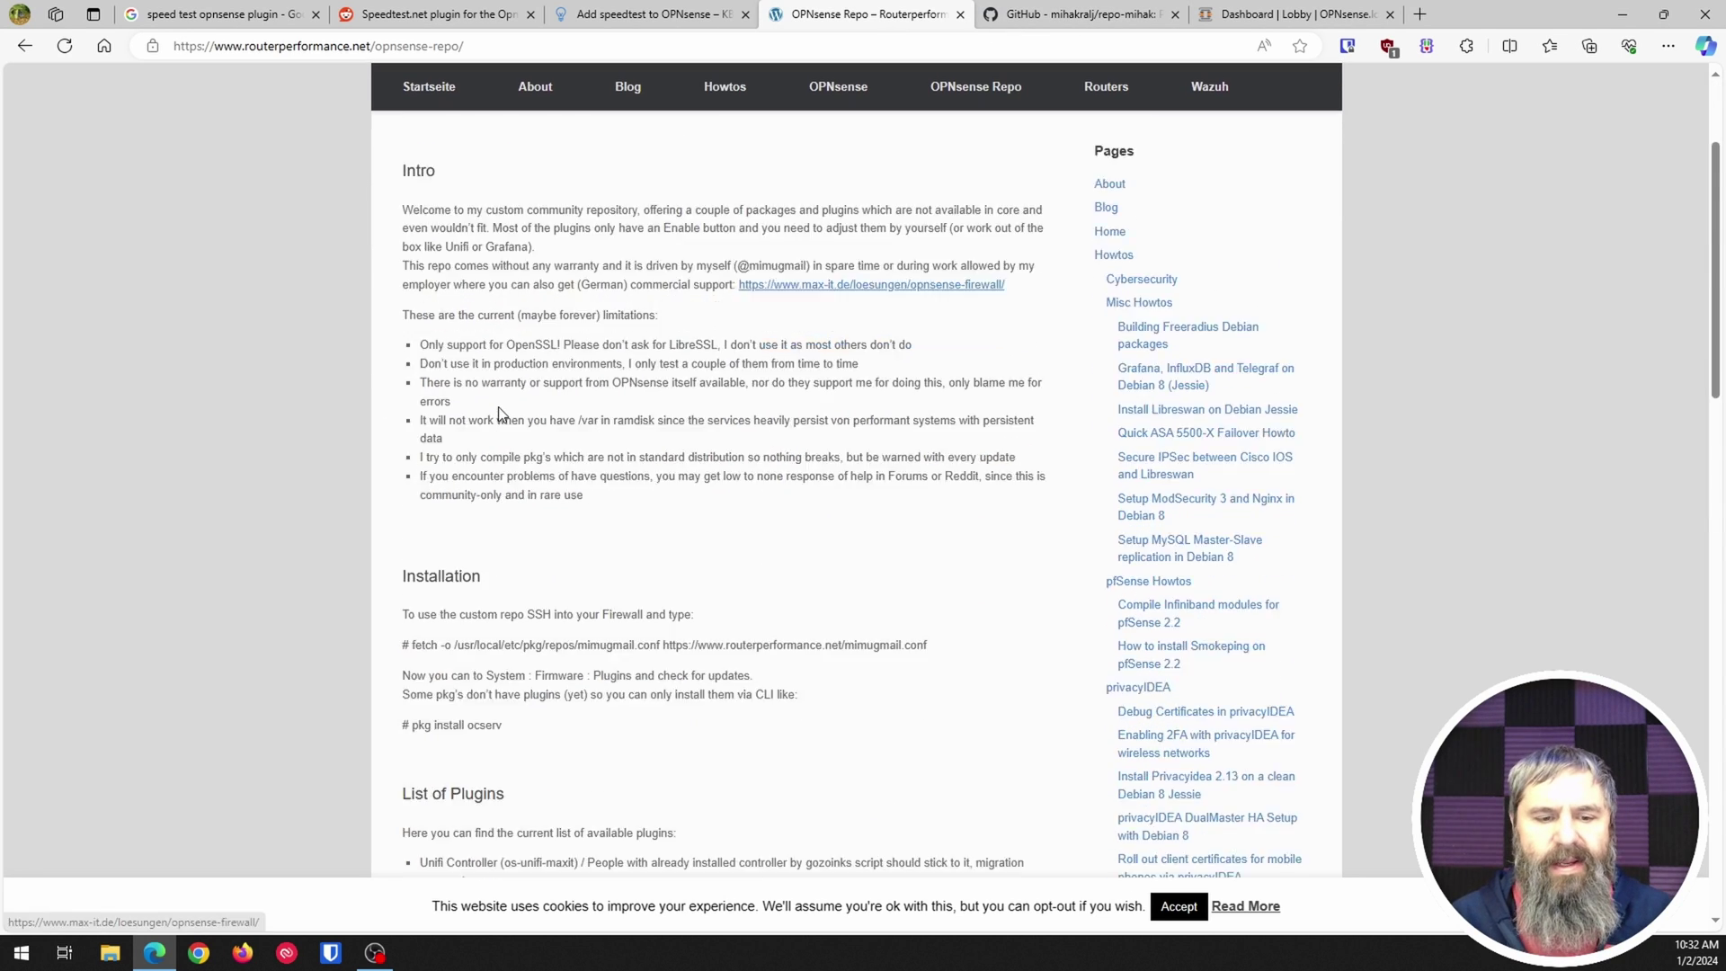
left_click_drag(481, 453, 674, 453)
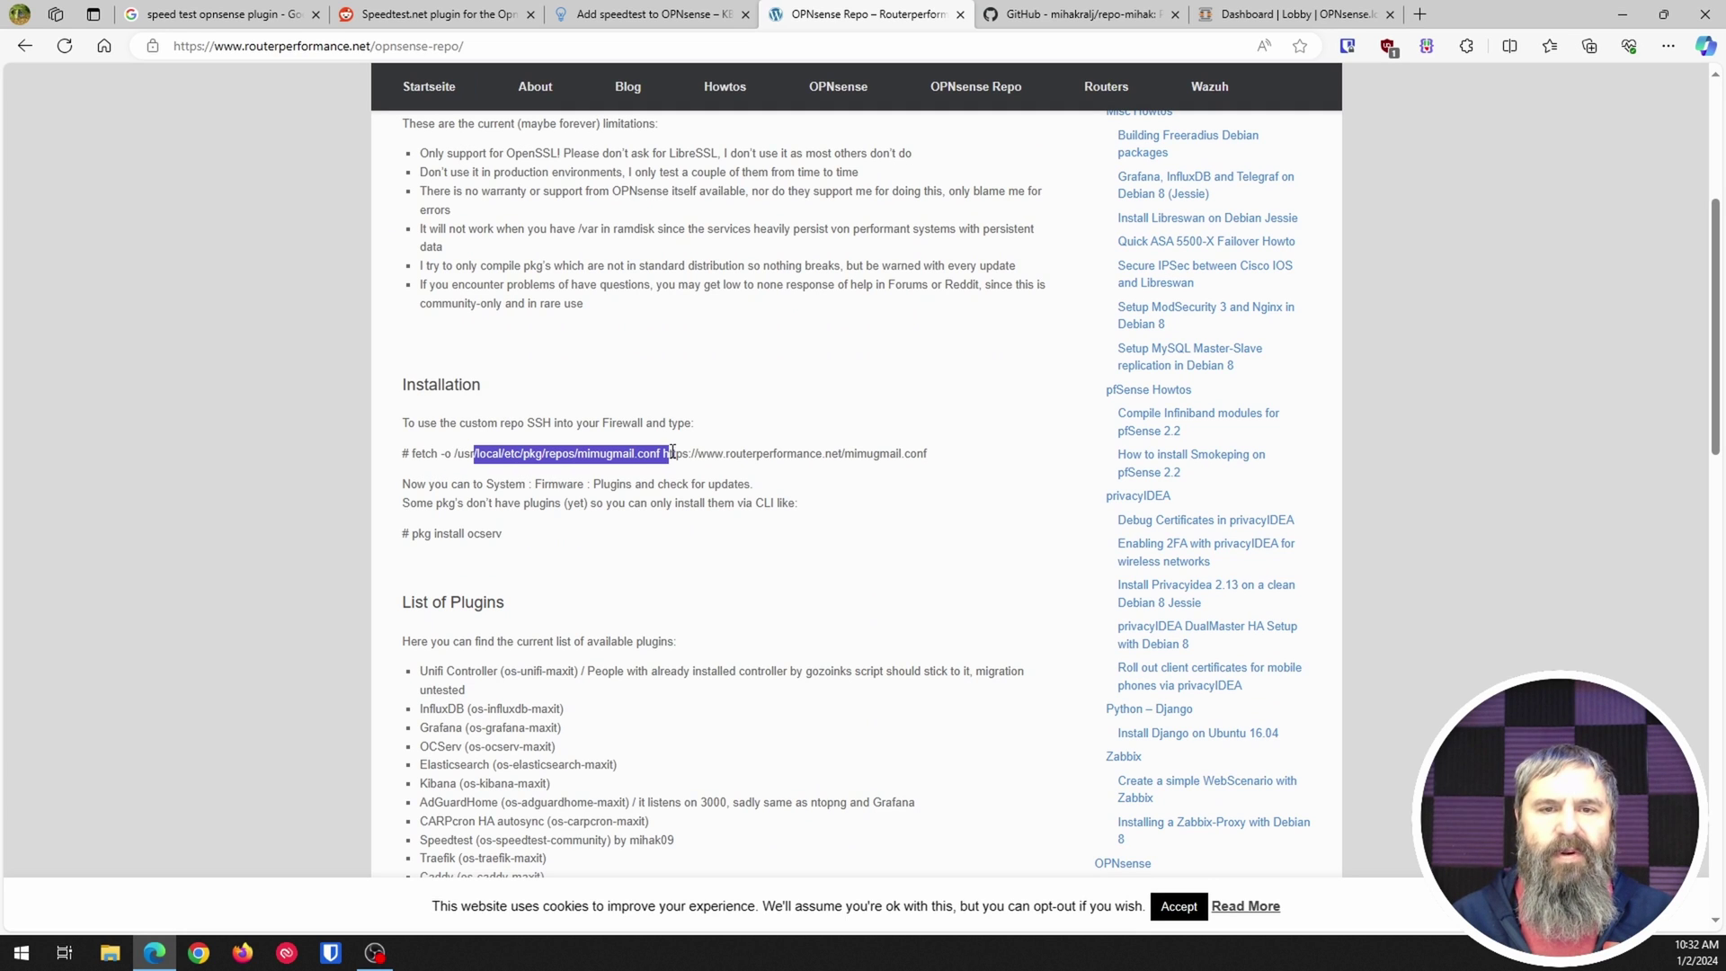
left_click(715, 371)
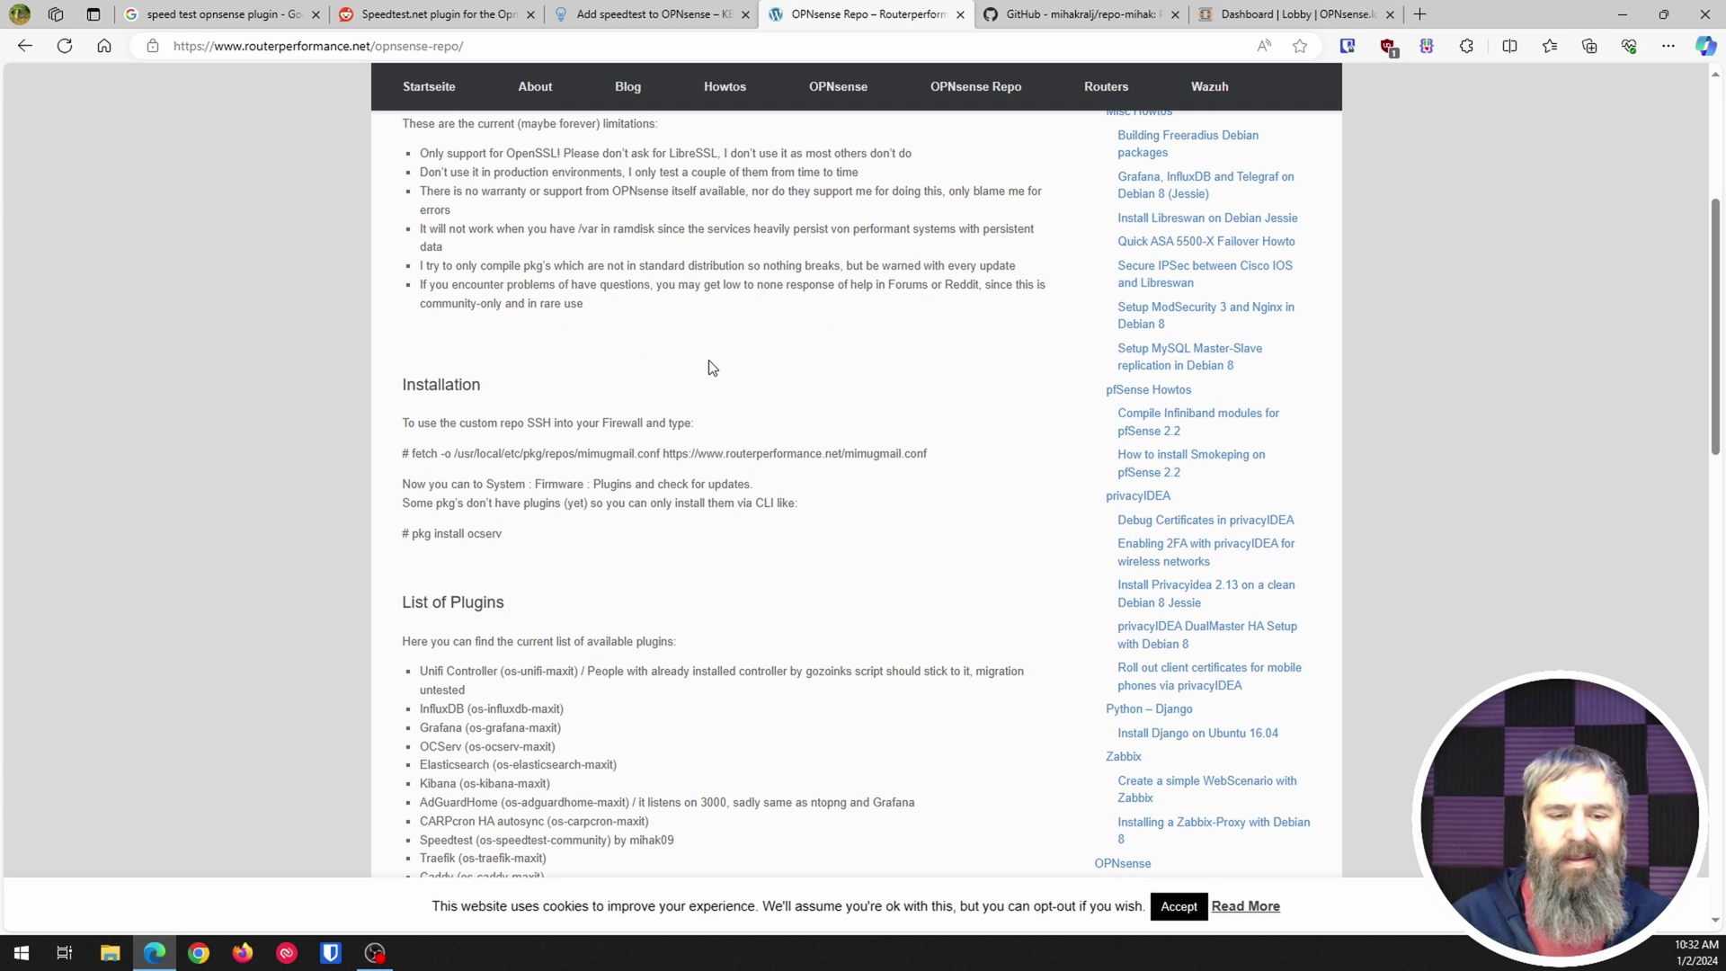
scroll(617, 530, "down", 2)
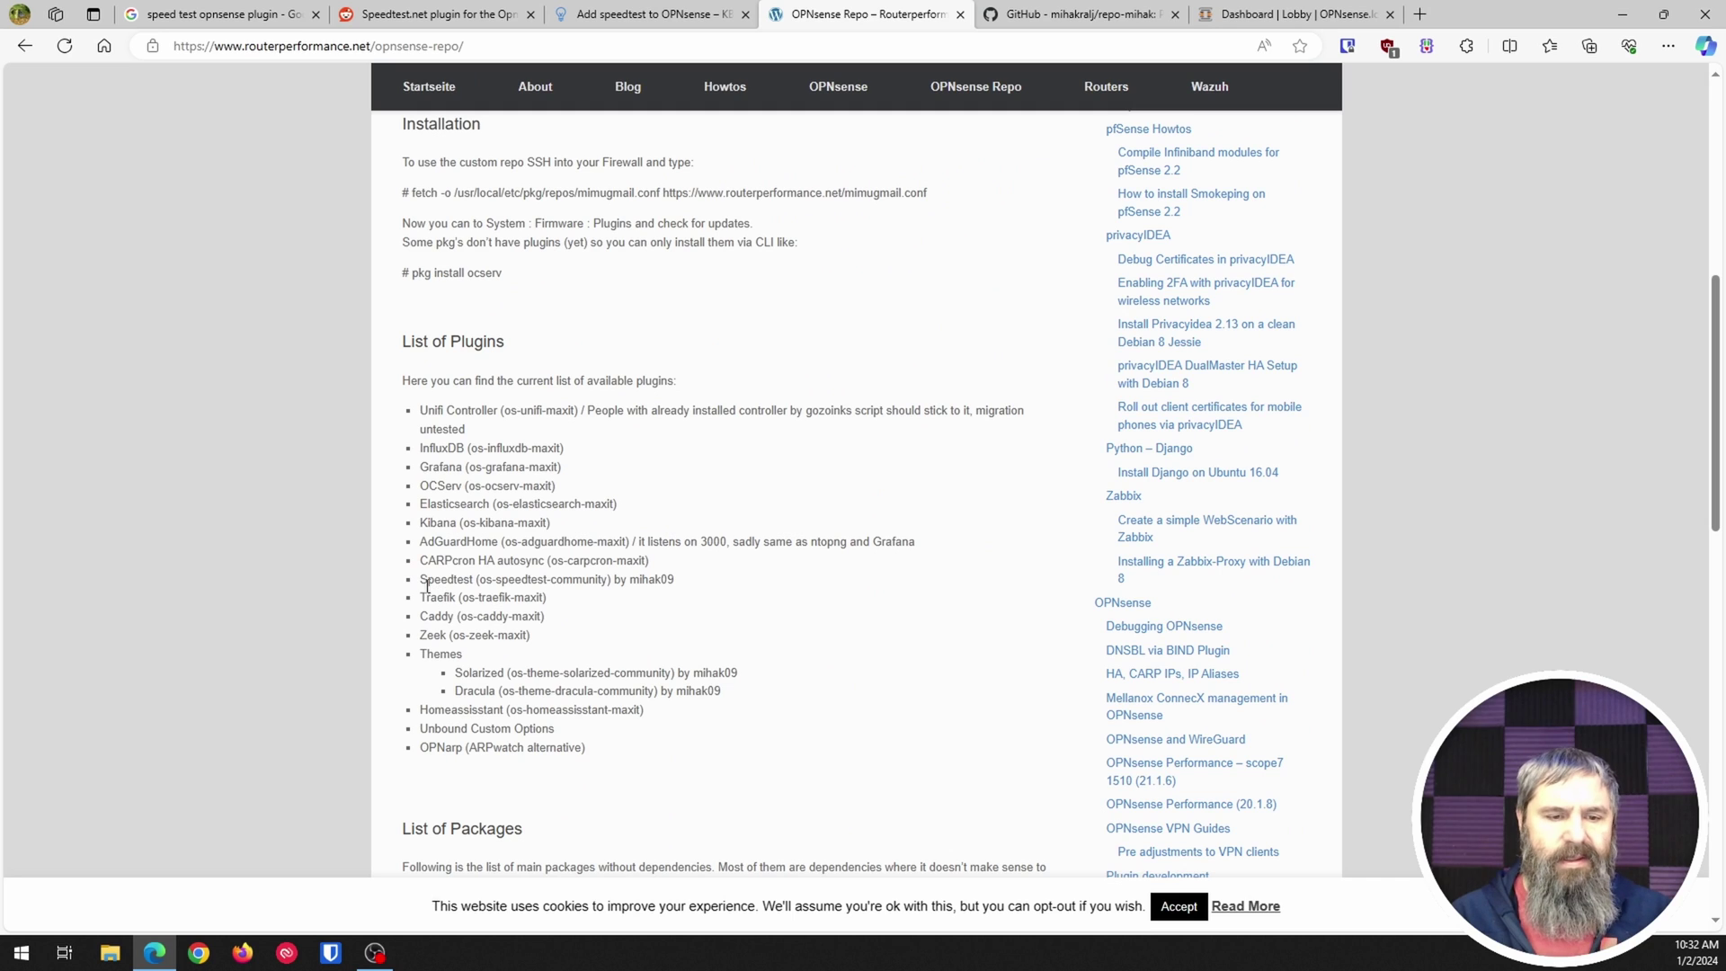
left_click_drag(428, 586, 686, 595)
left_click(686, 597)
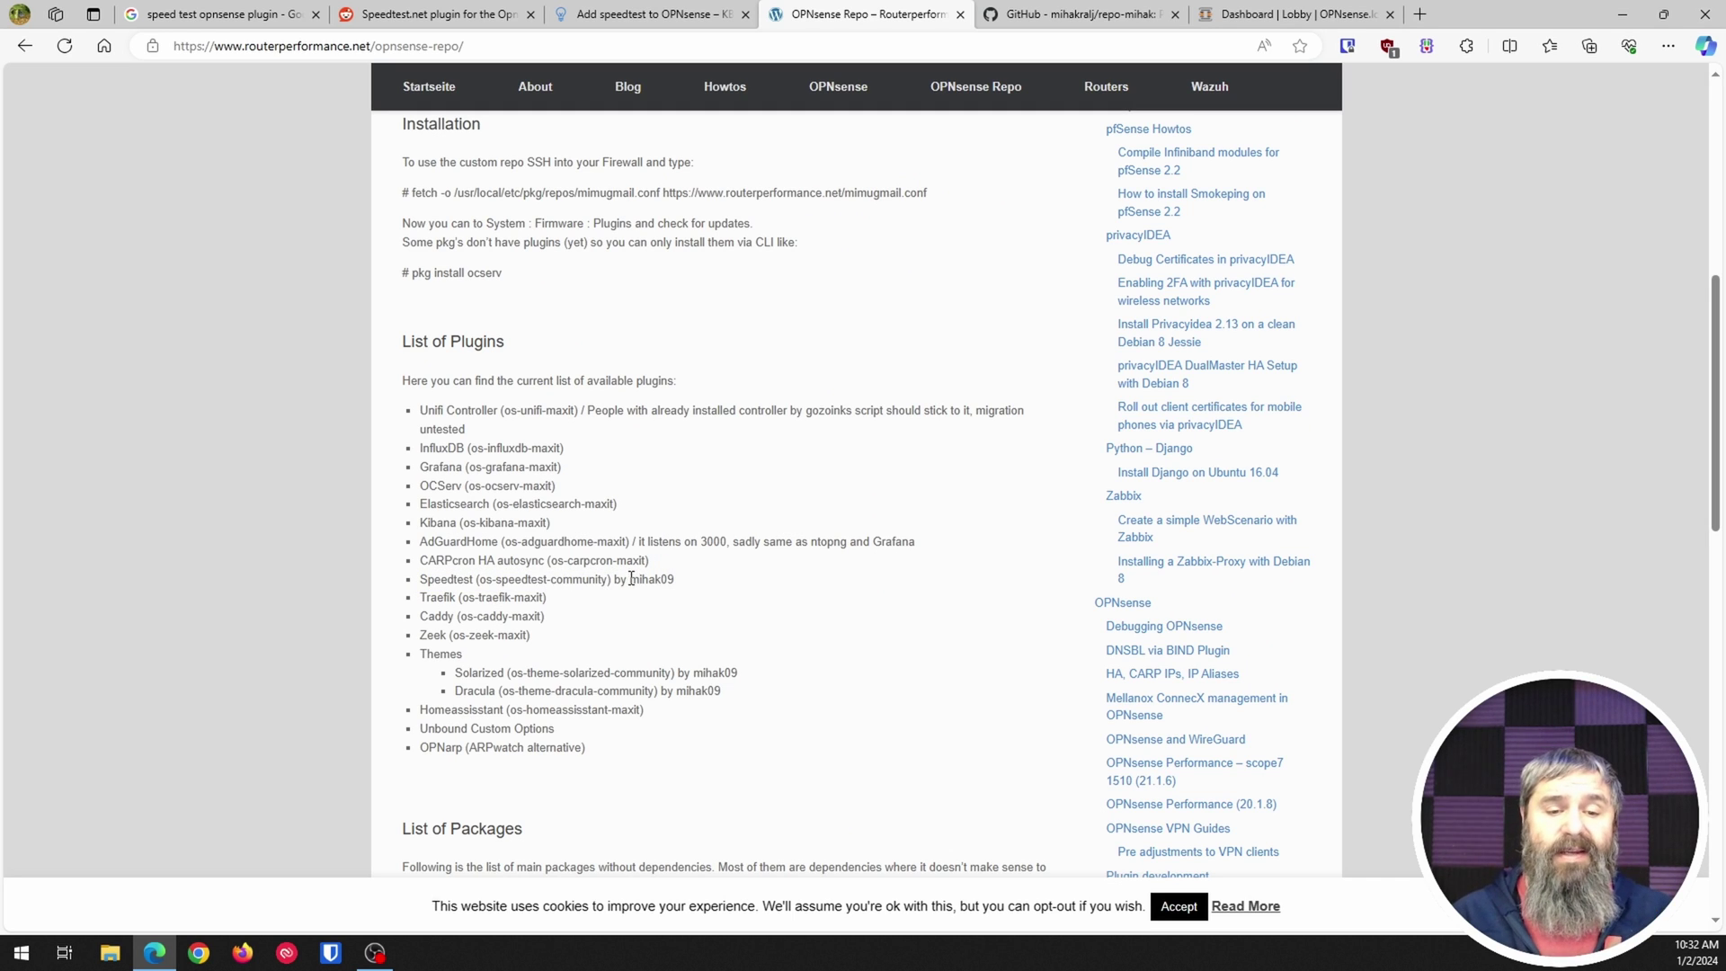
left_click_drag(631, 578, 686, 588)
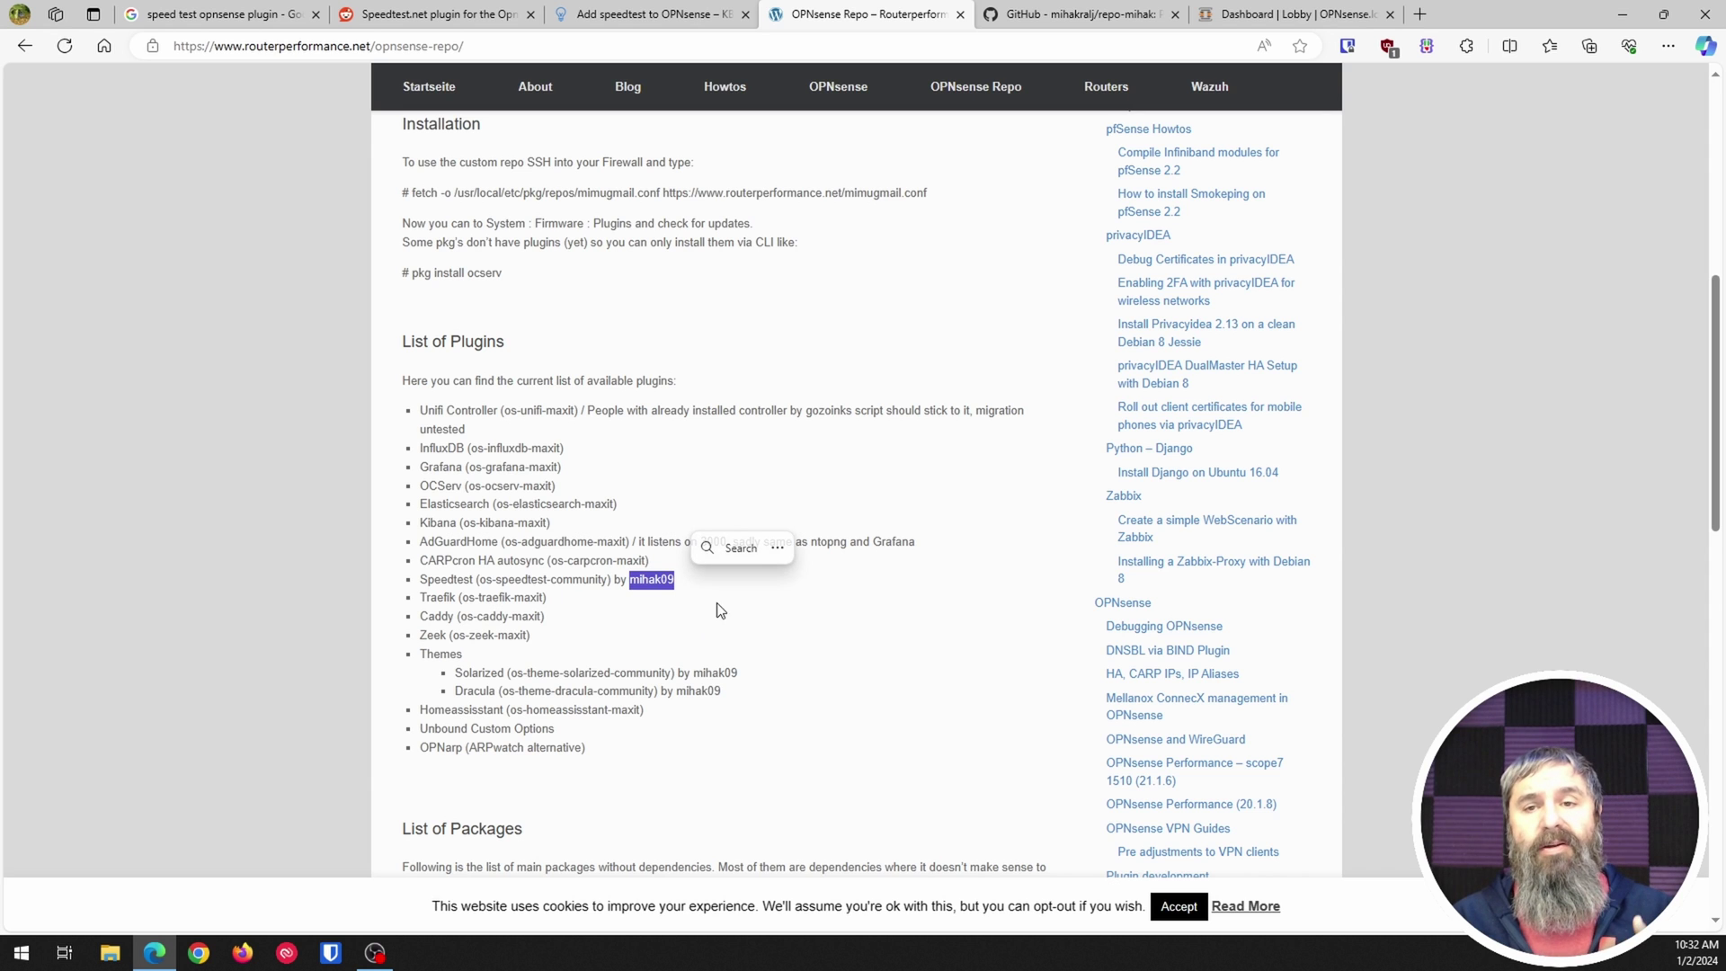
Step: Read through the GitHub repo's file list and README install commands, then return to the OPNsense dashboard
left_click(1070, 16)
scroll(542, 485, "up", 5)
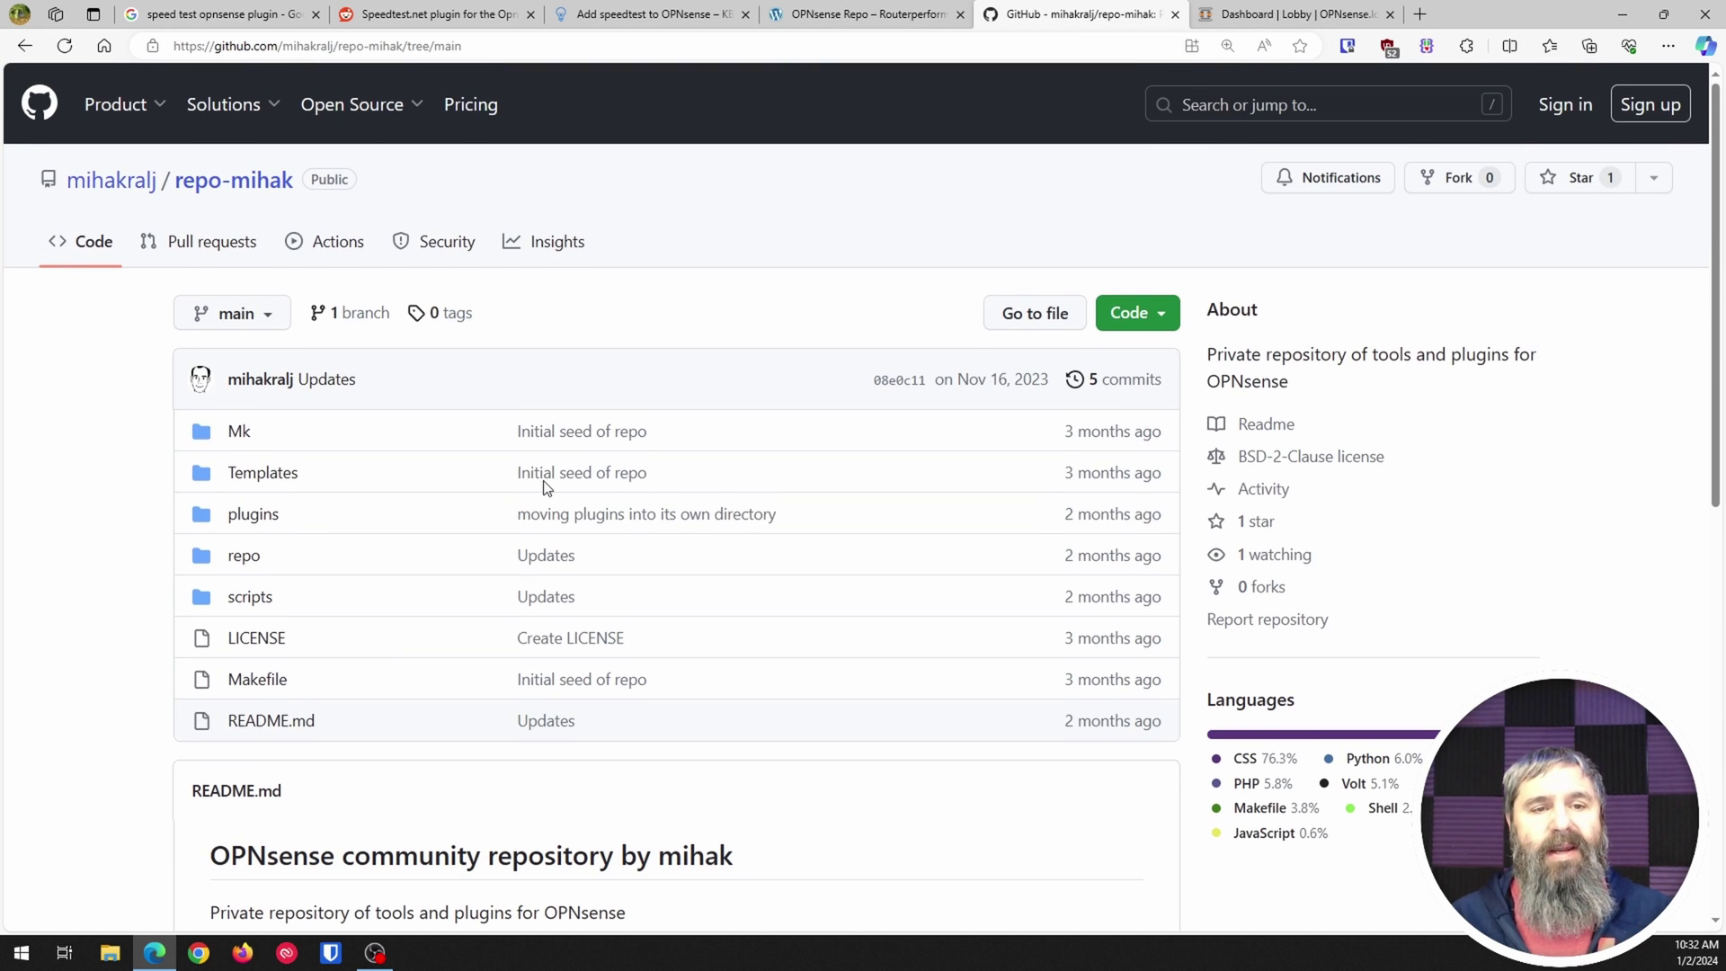
scroll(463, 431, "down", 3)
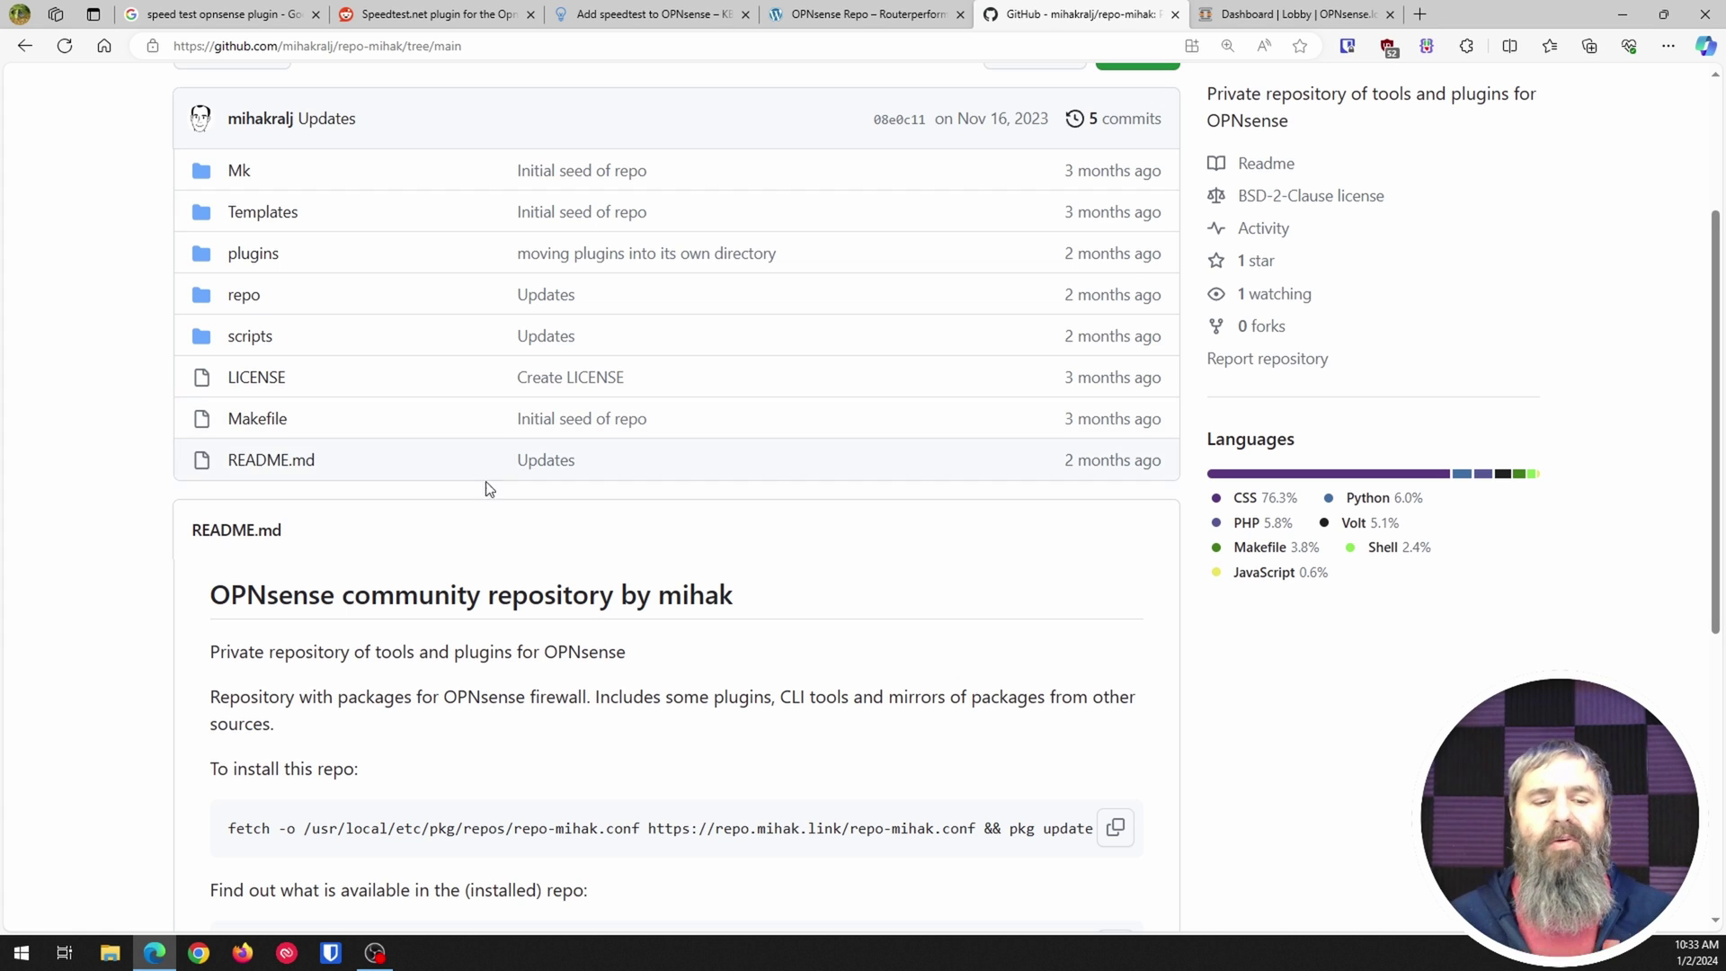
scroll(513, 543, "up", 3)
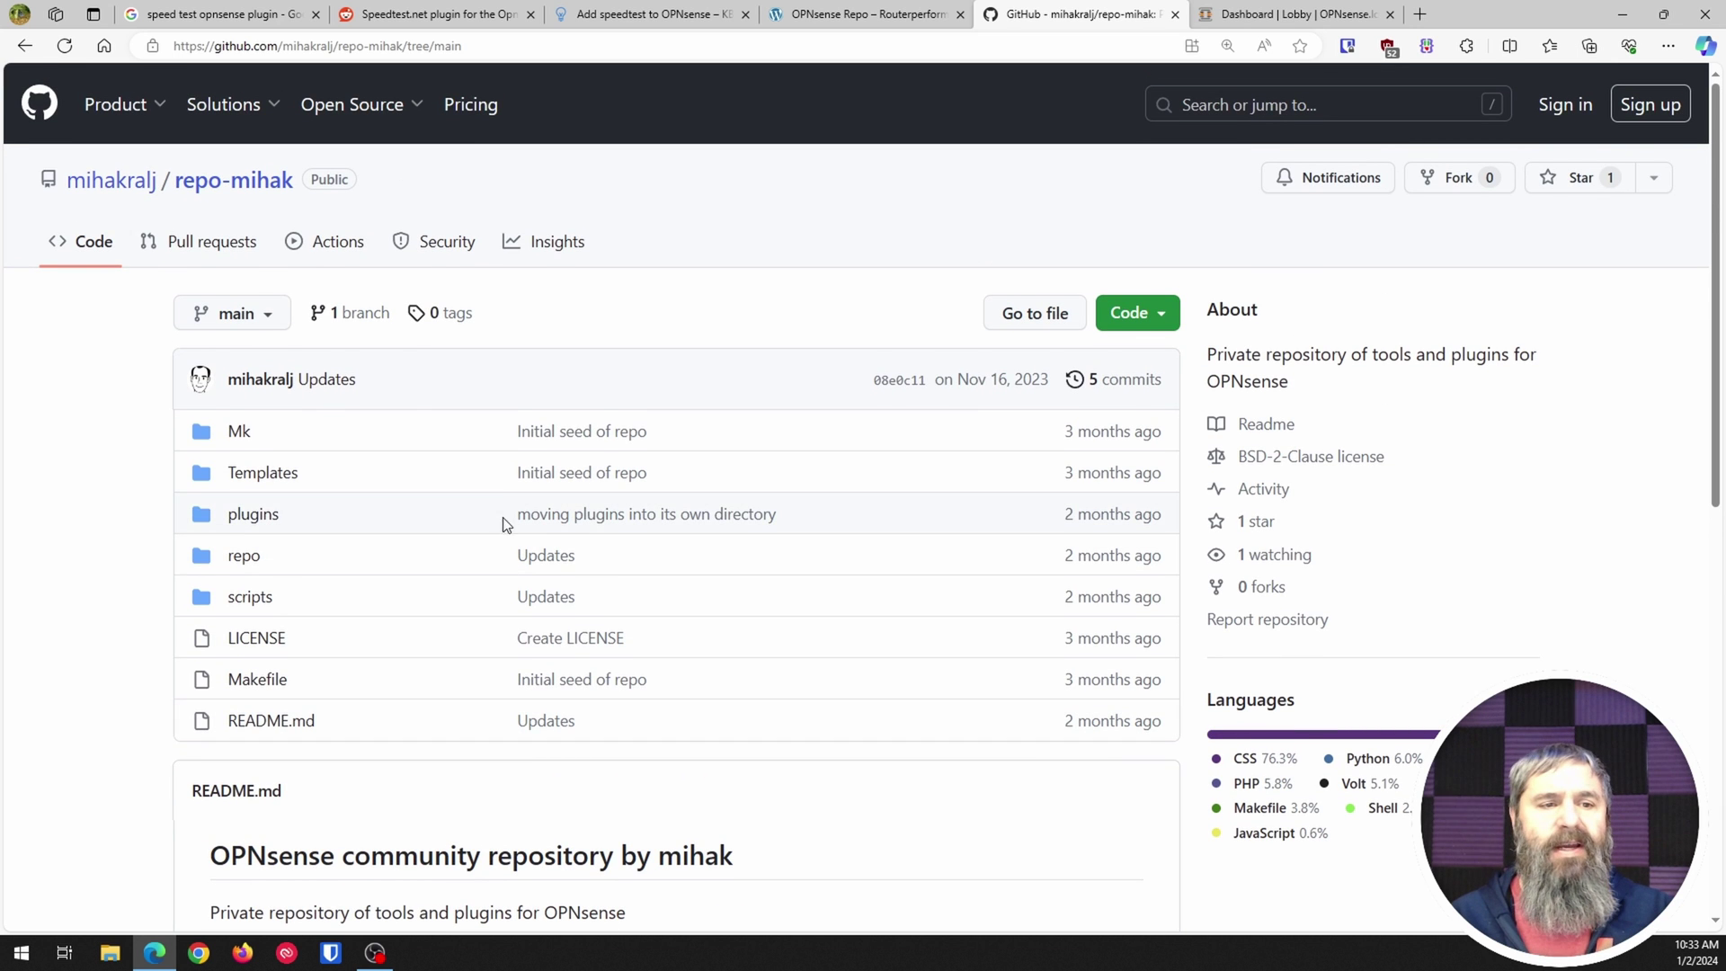
scroll(498, 508, "down", 5)
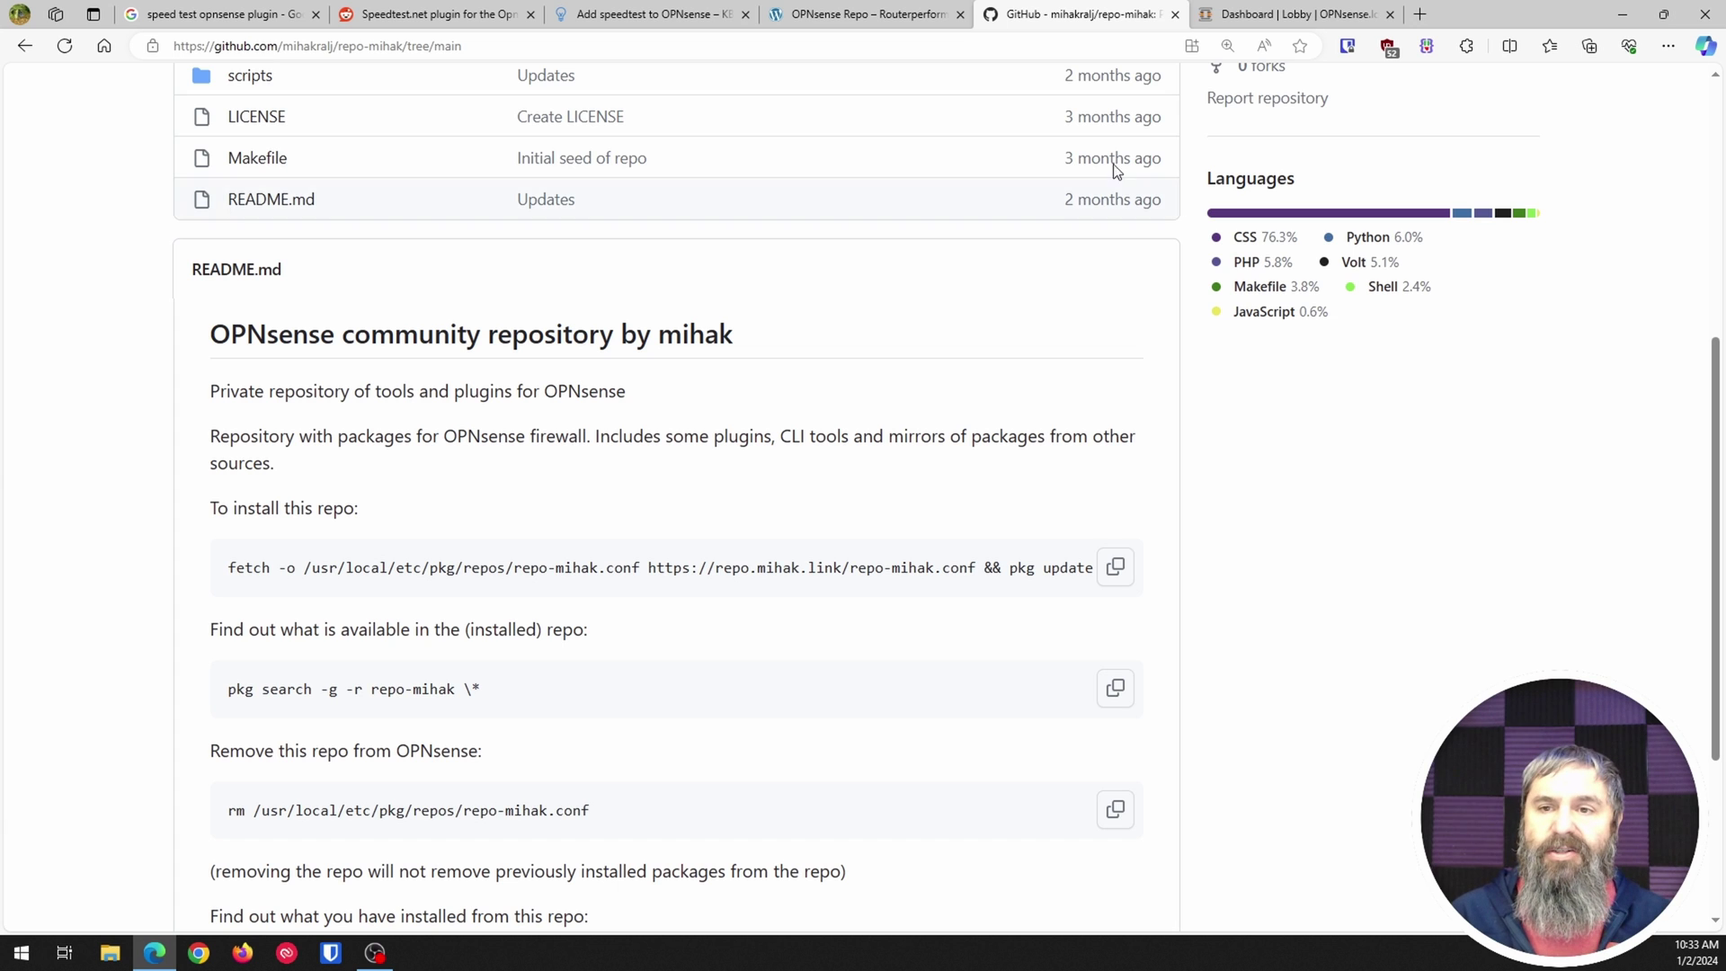
left_click(1244, 15)
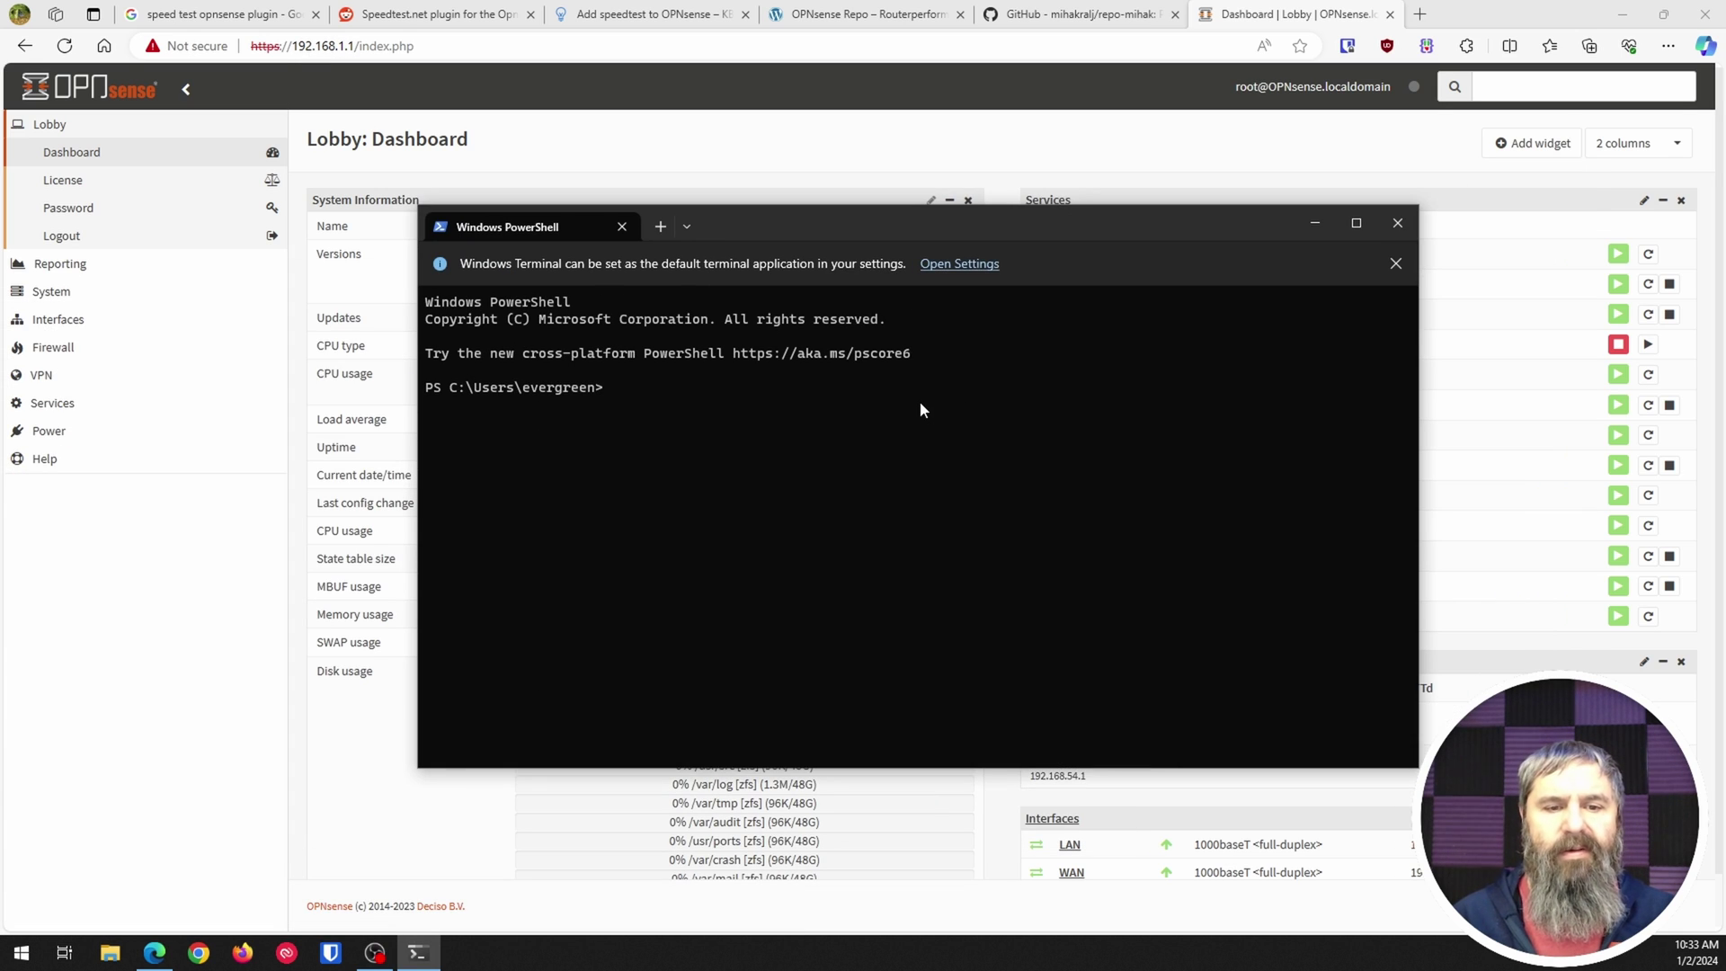
type("ssh root@192.168")
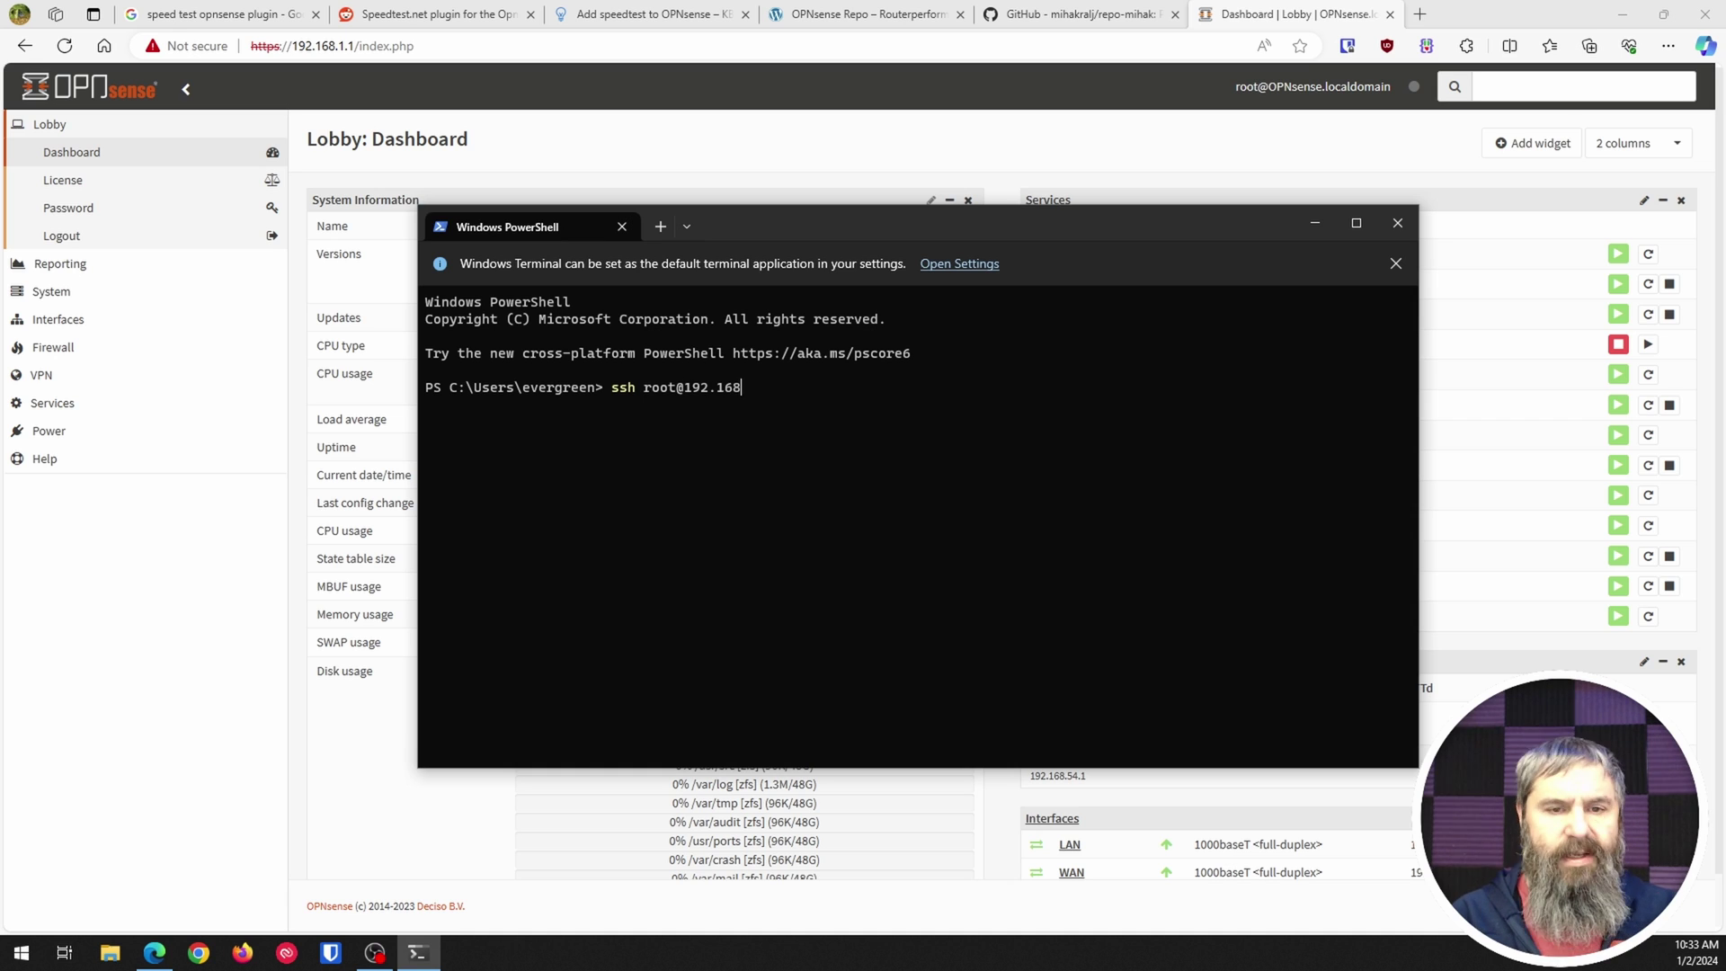
type(".1.1")
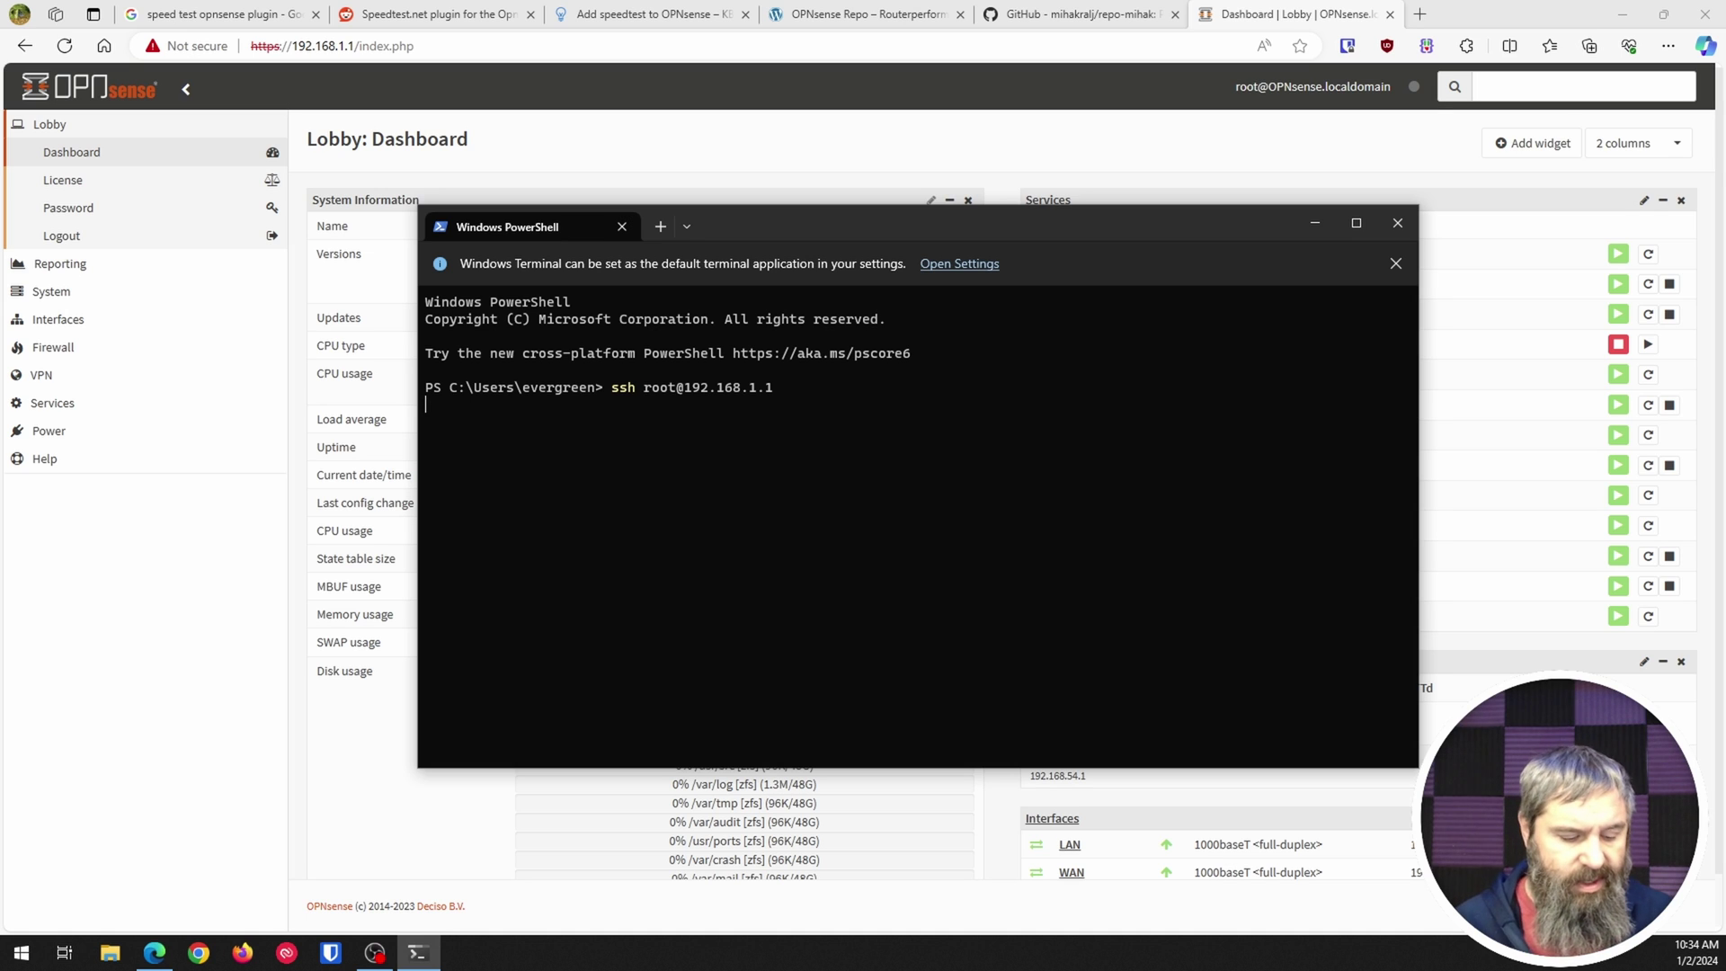
key("ctrl+c")
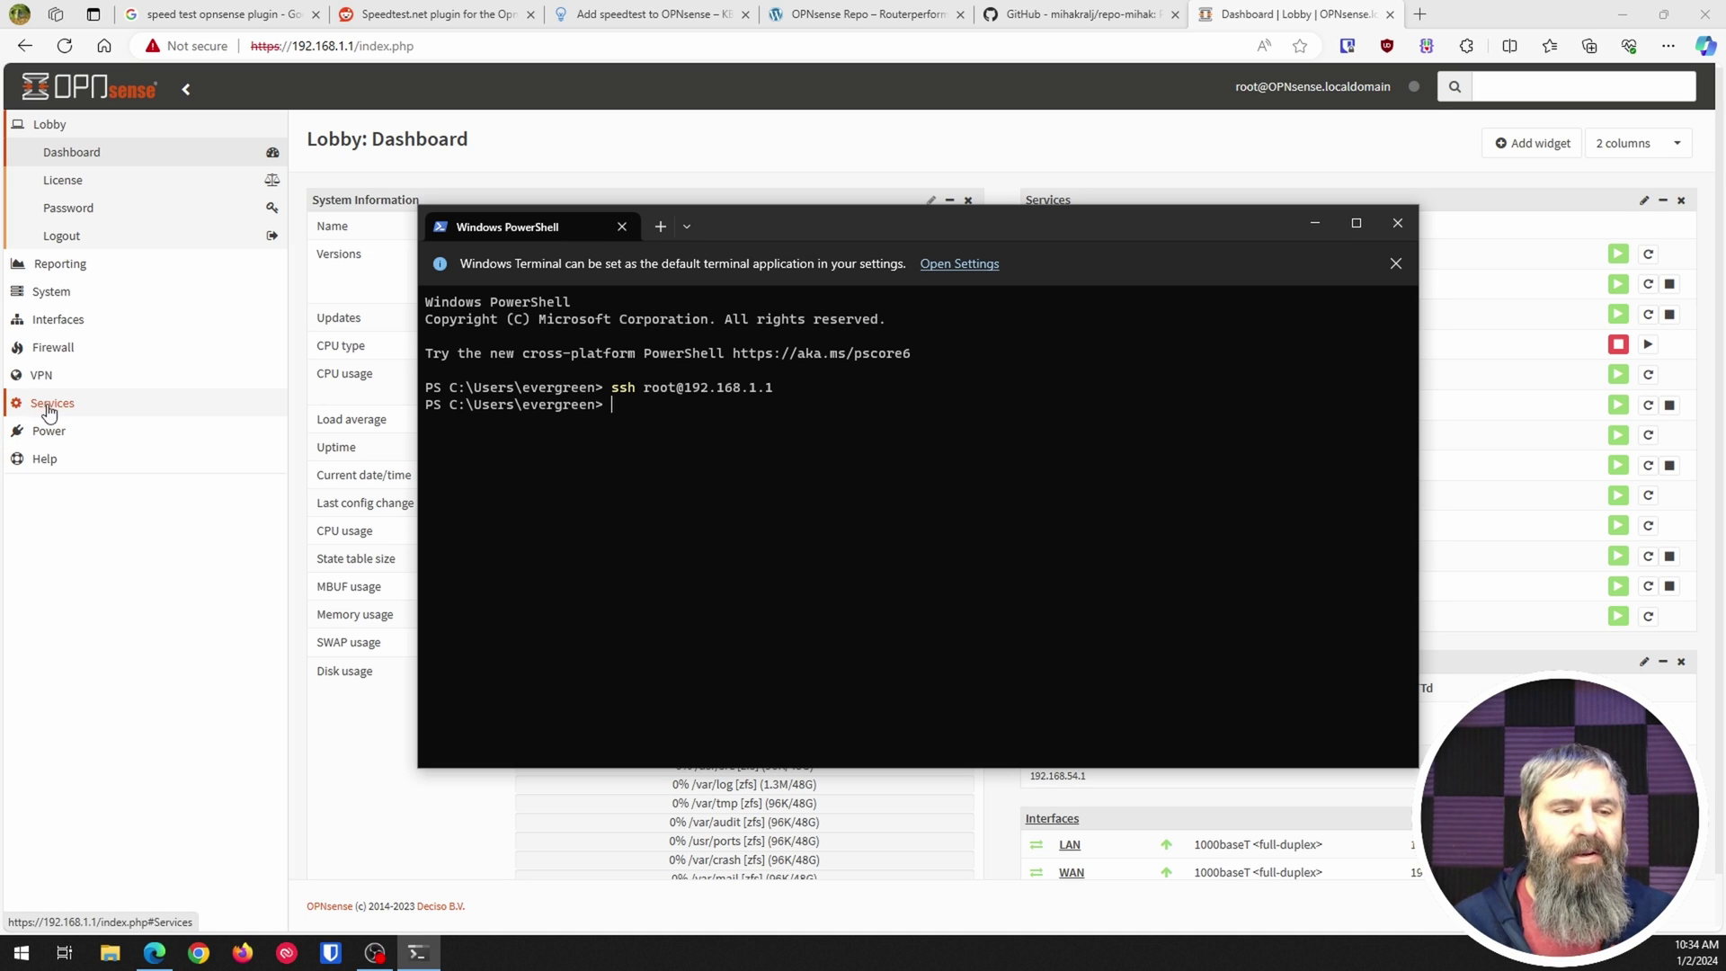
Step: Enable the Secure Shell server with root login and password login permitted in Administration settings
left_click(1578, 93)
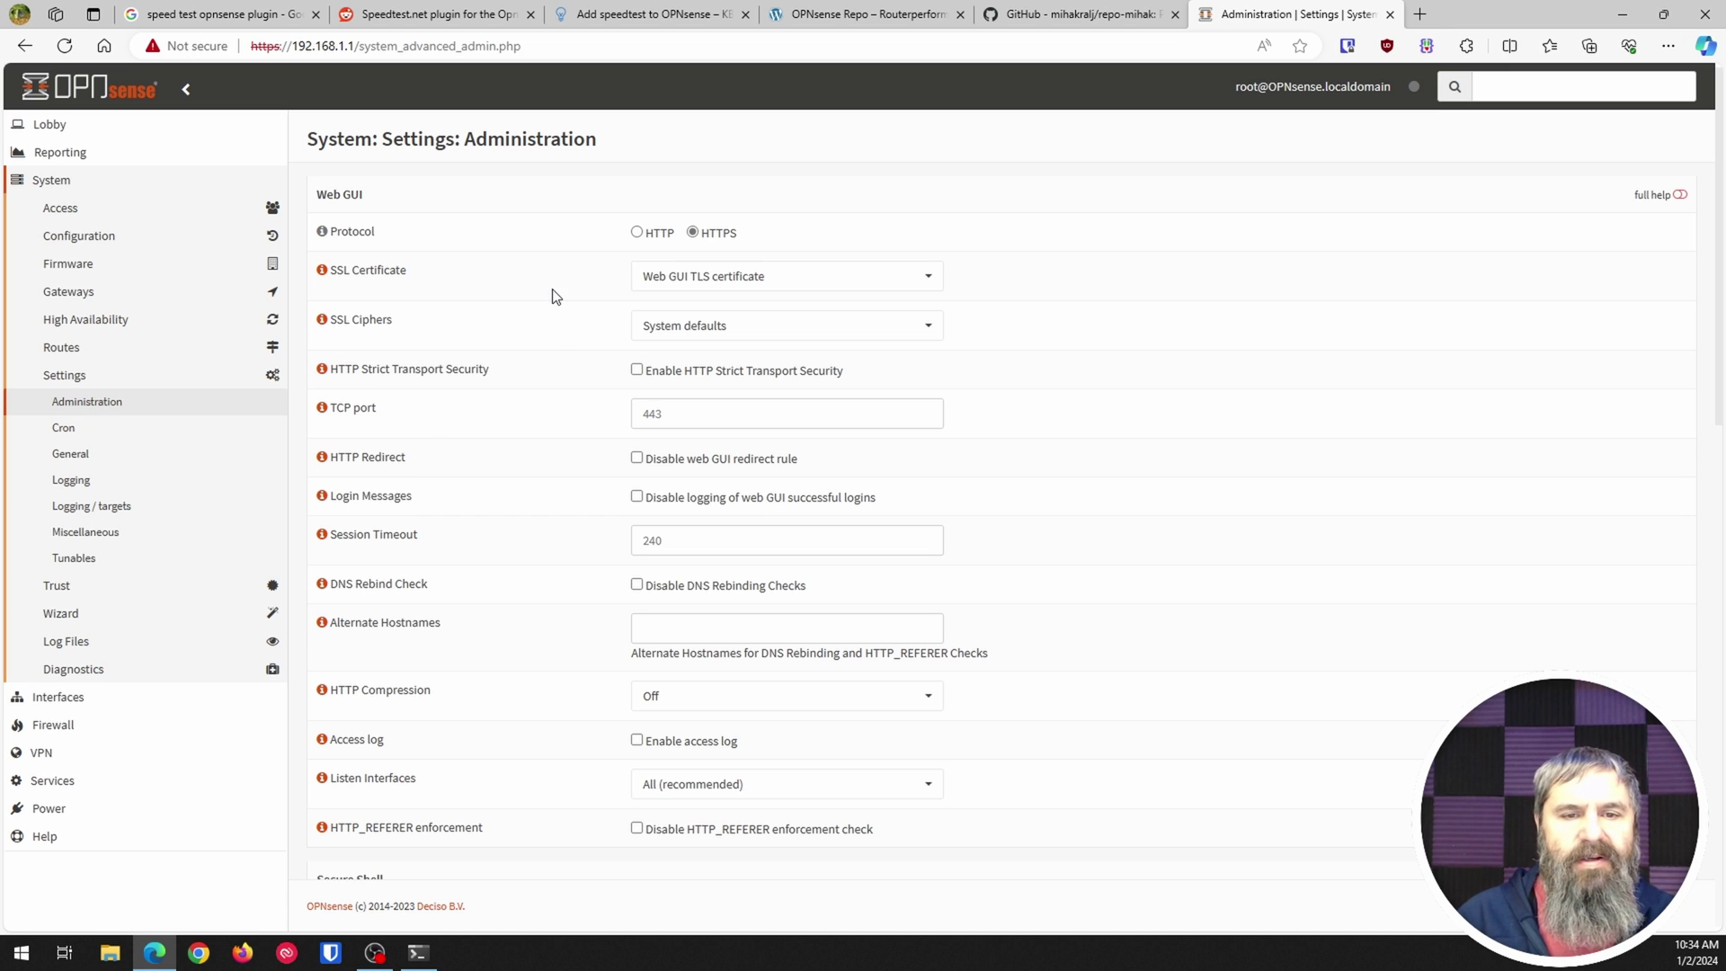
scroll(542, 388, "down", 4)
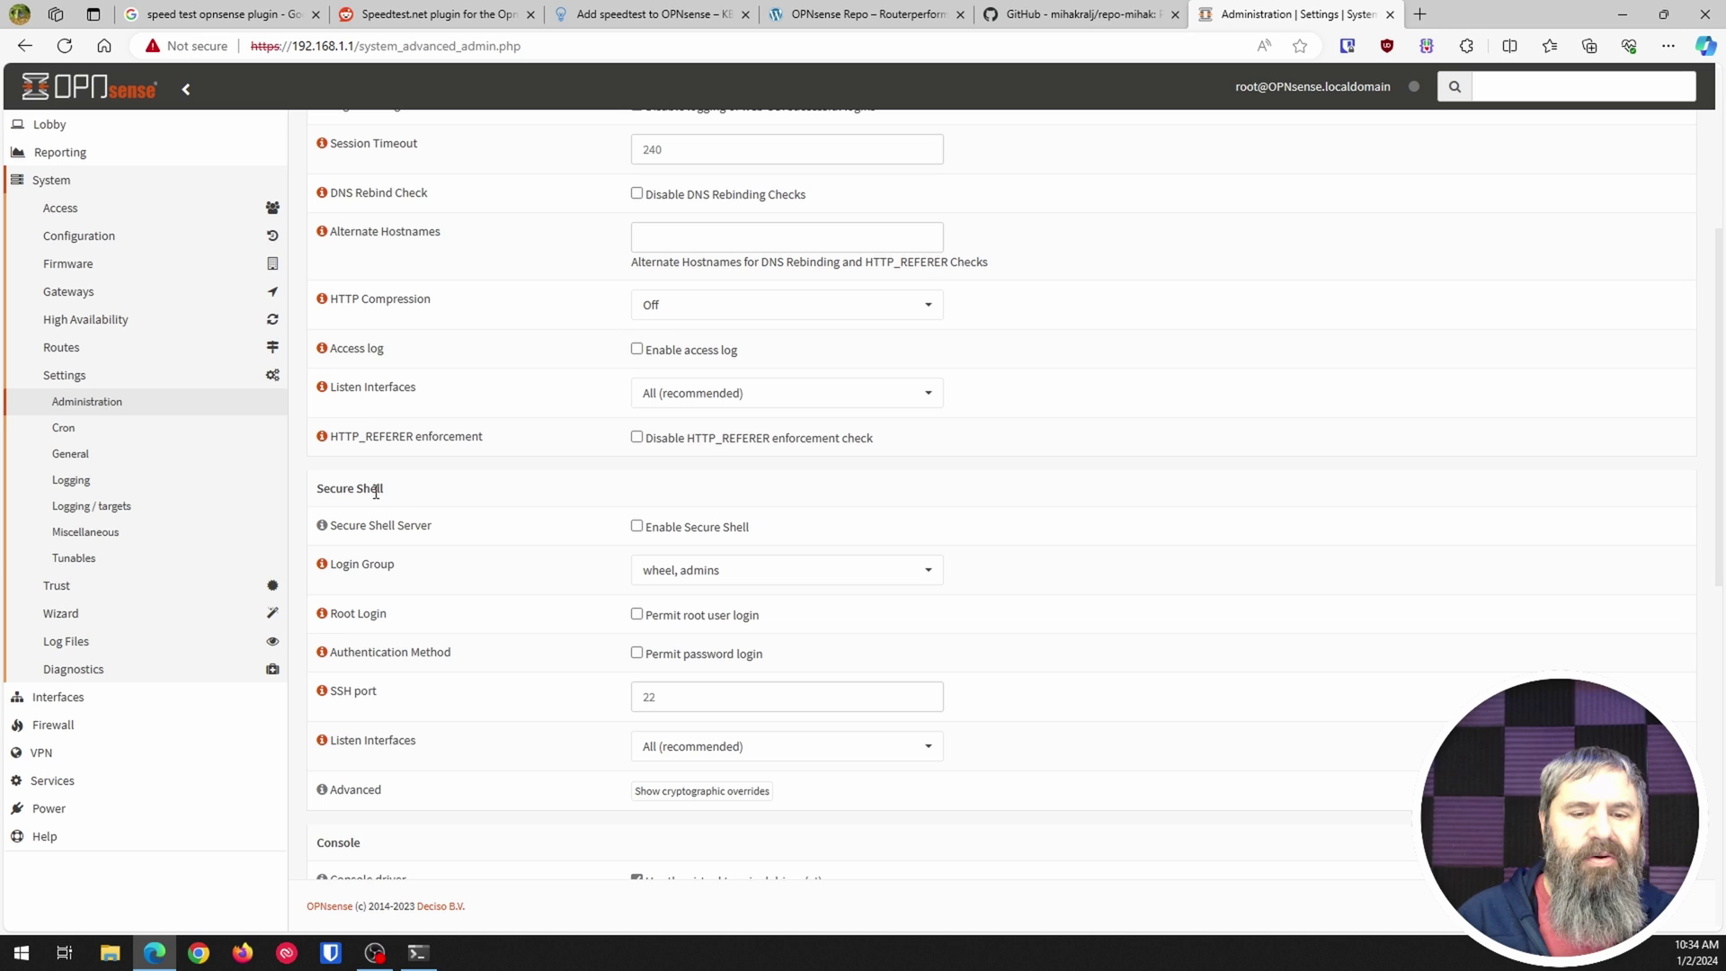
left_click(636, 526)
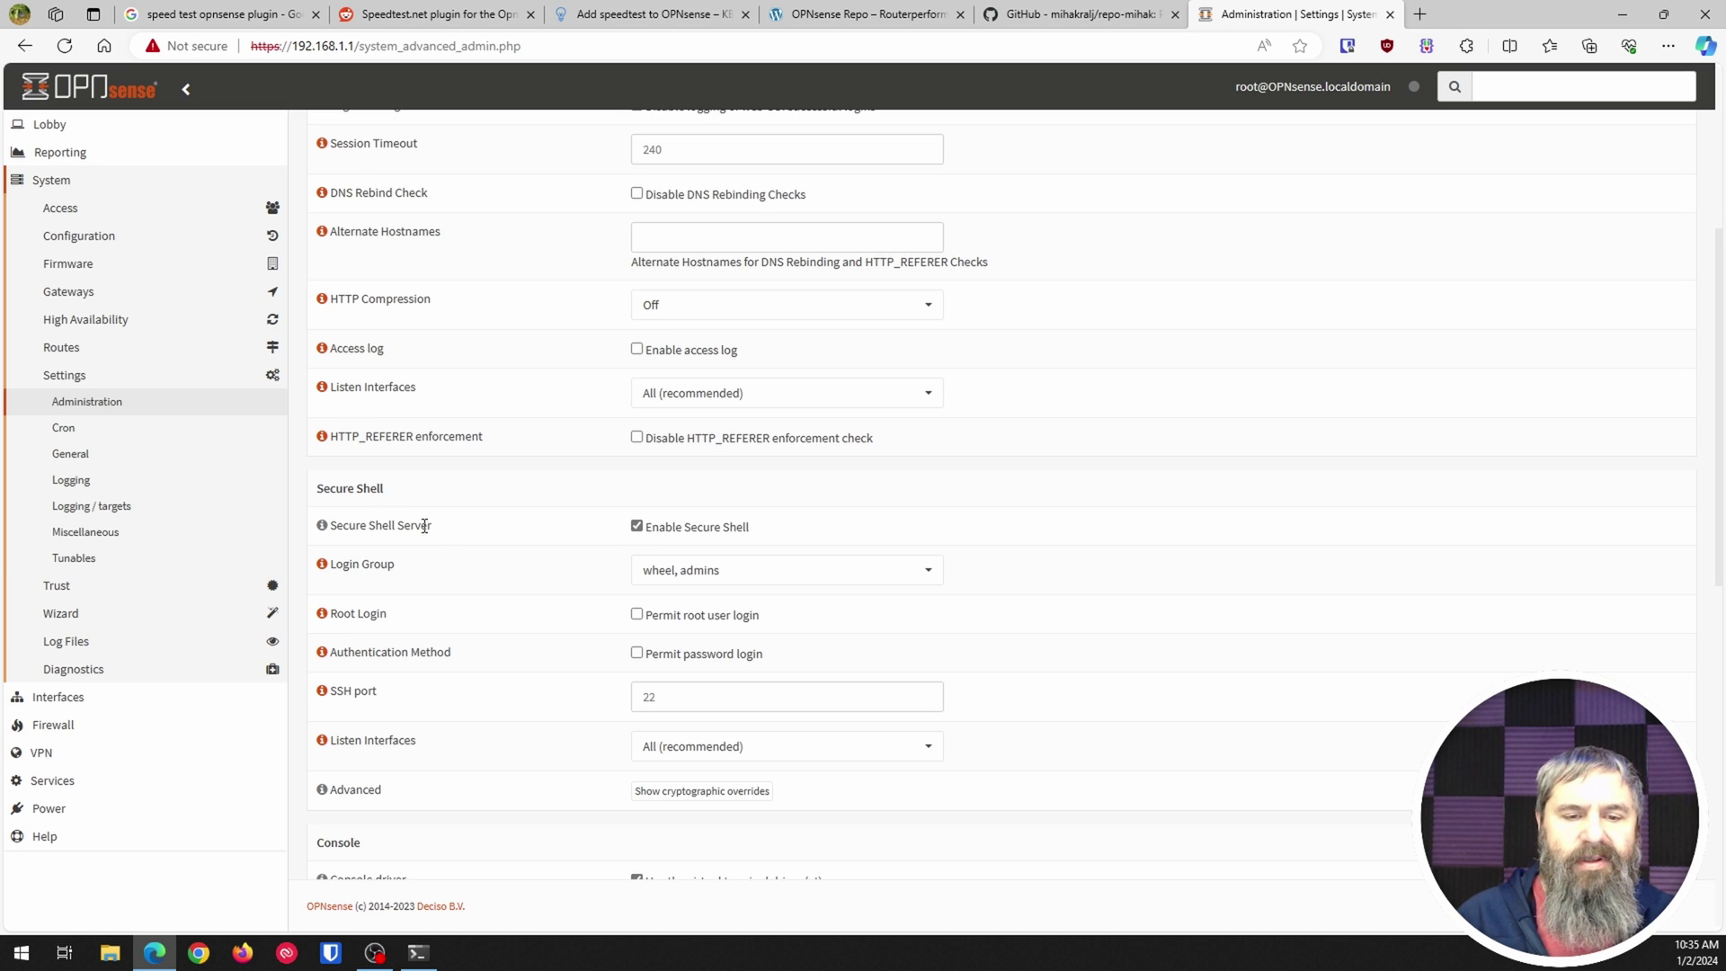
scroll(509, 598, "down", 1)
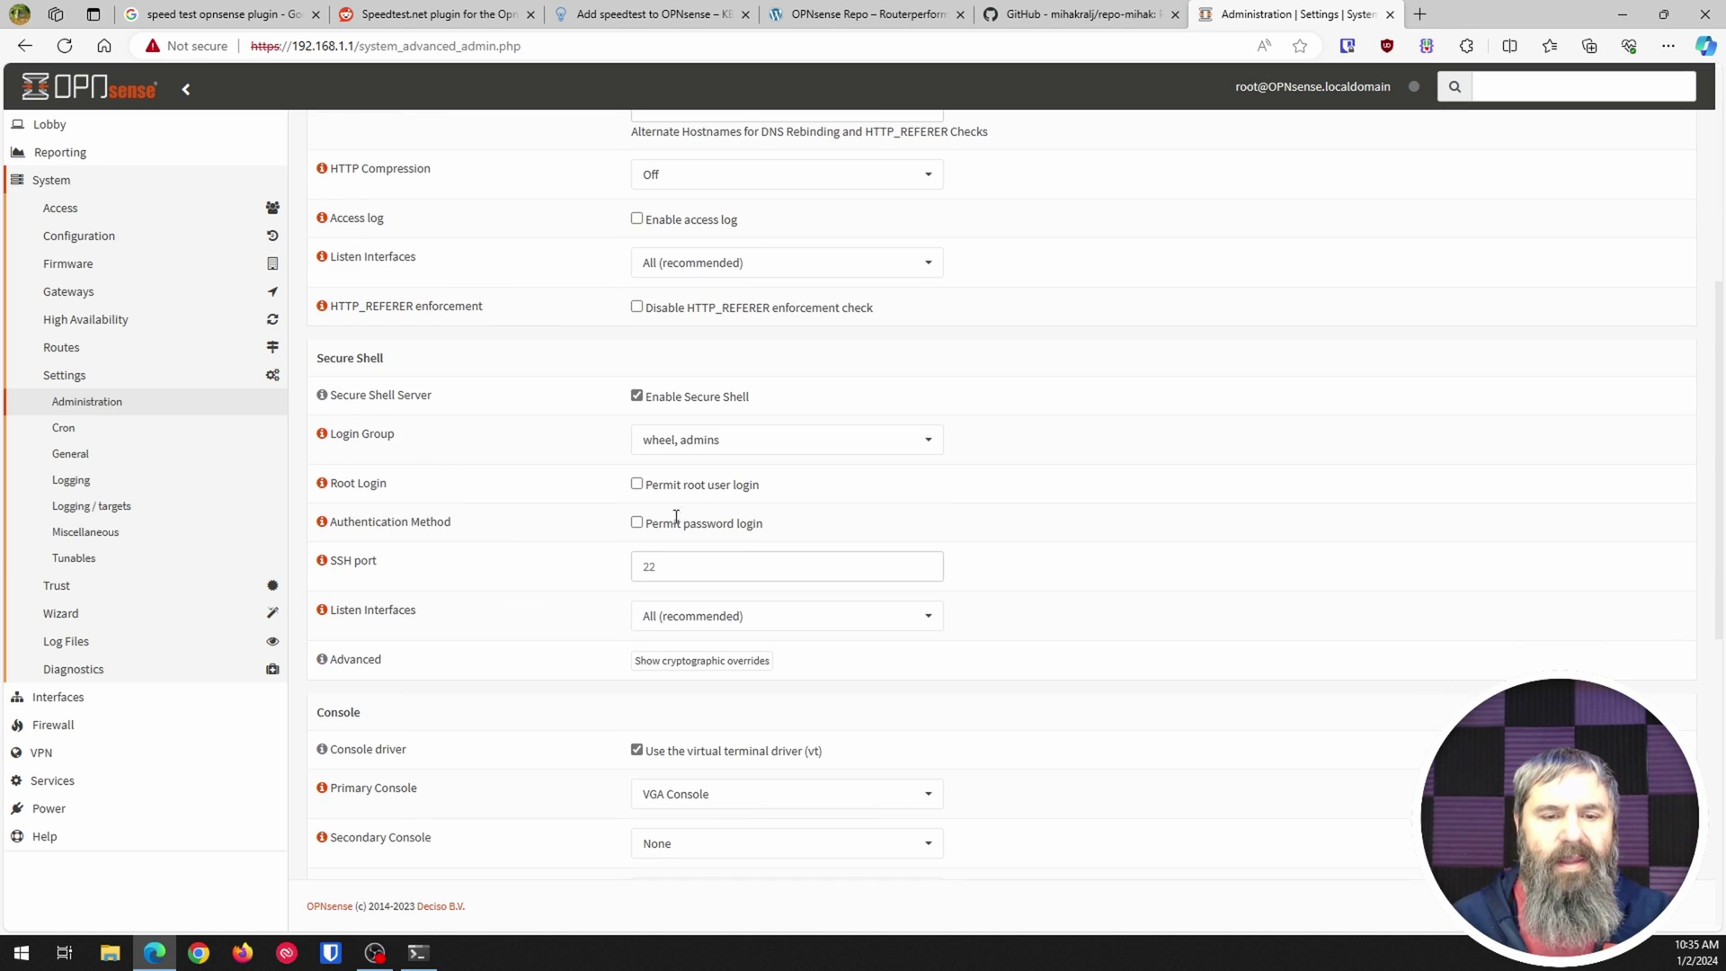
left_click(638, 485)
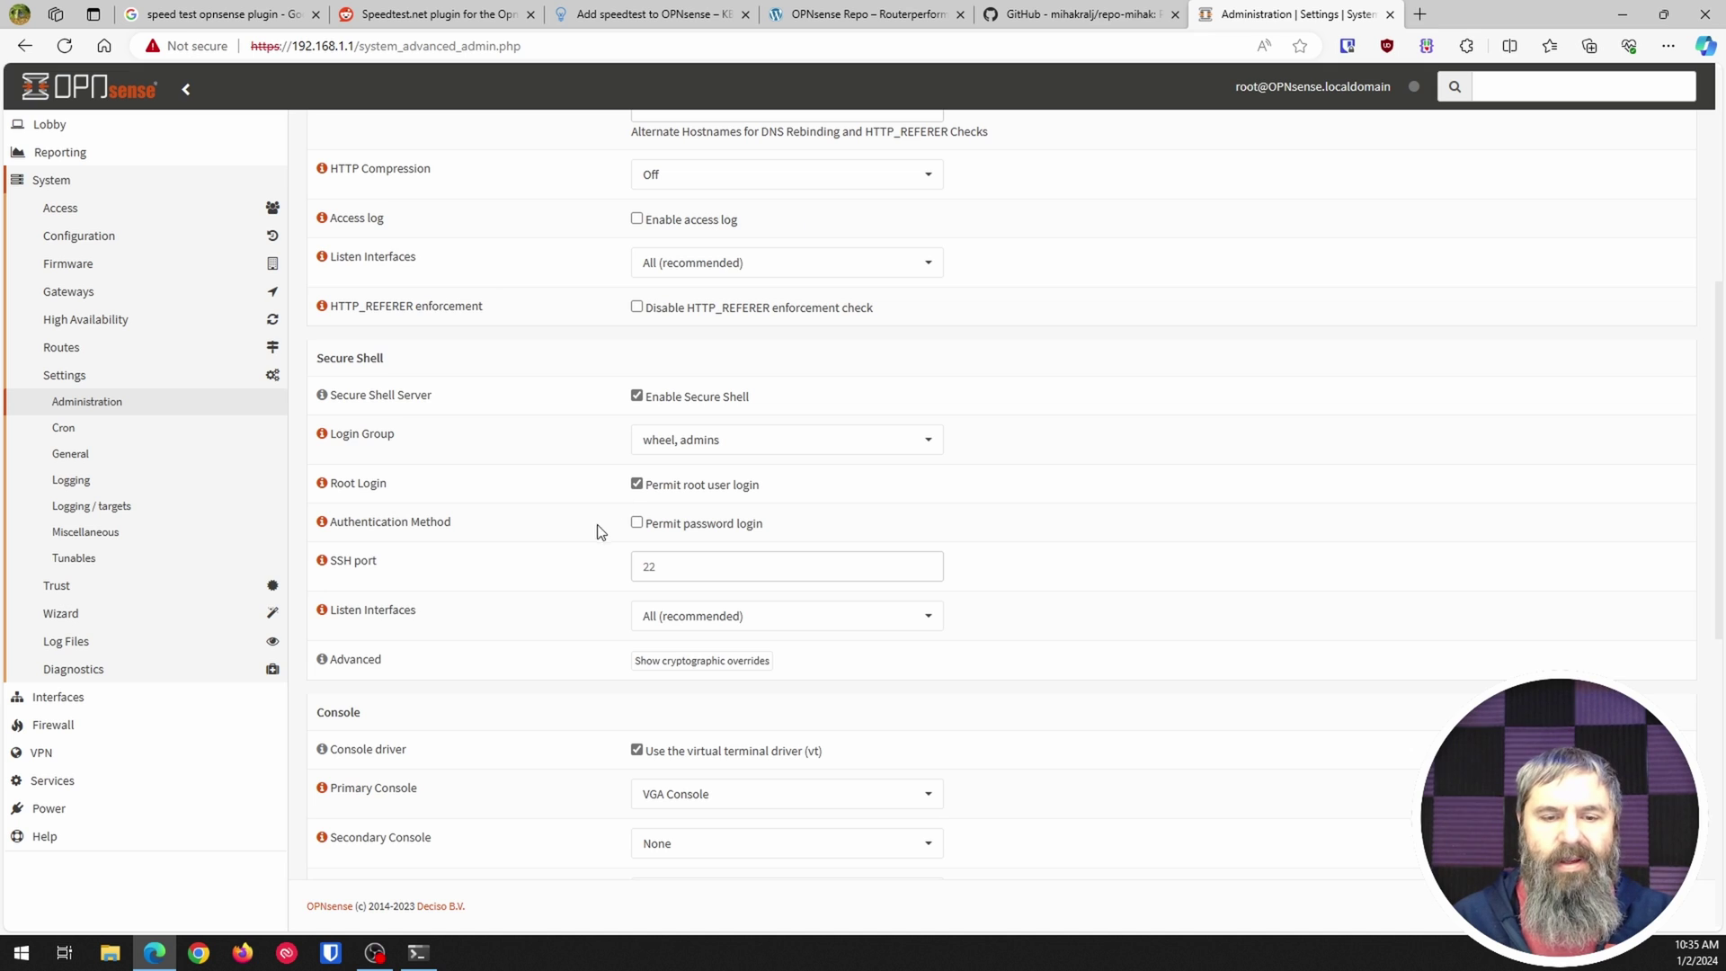
left_click(637, 524)
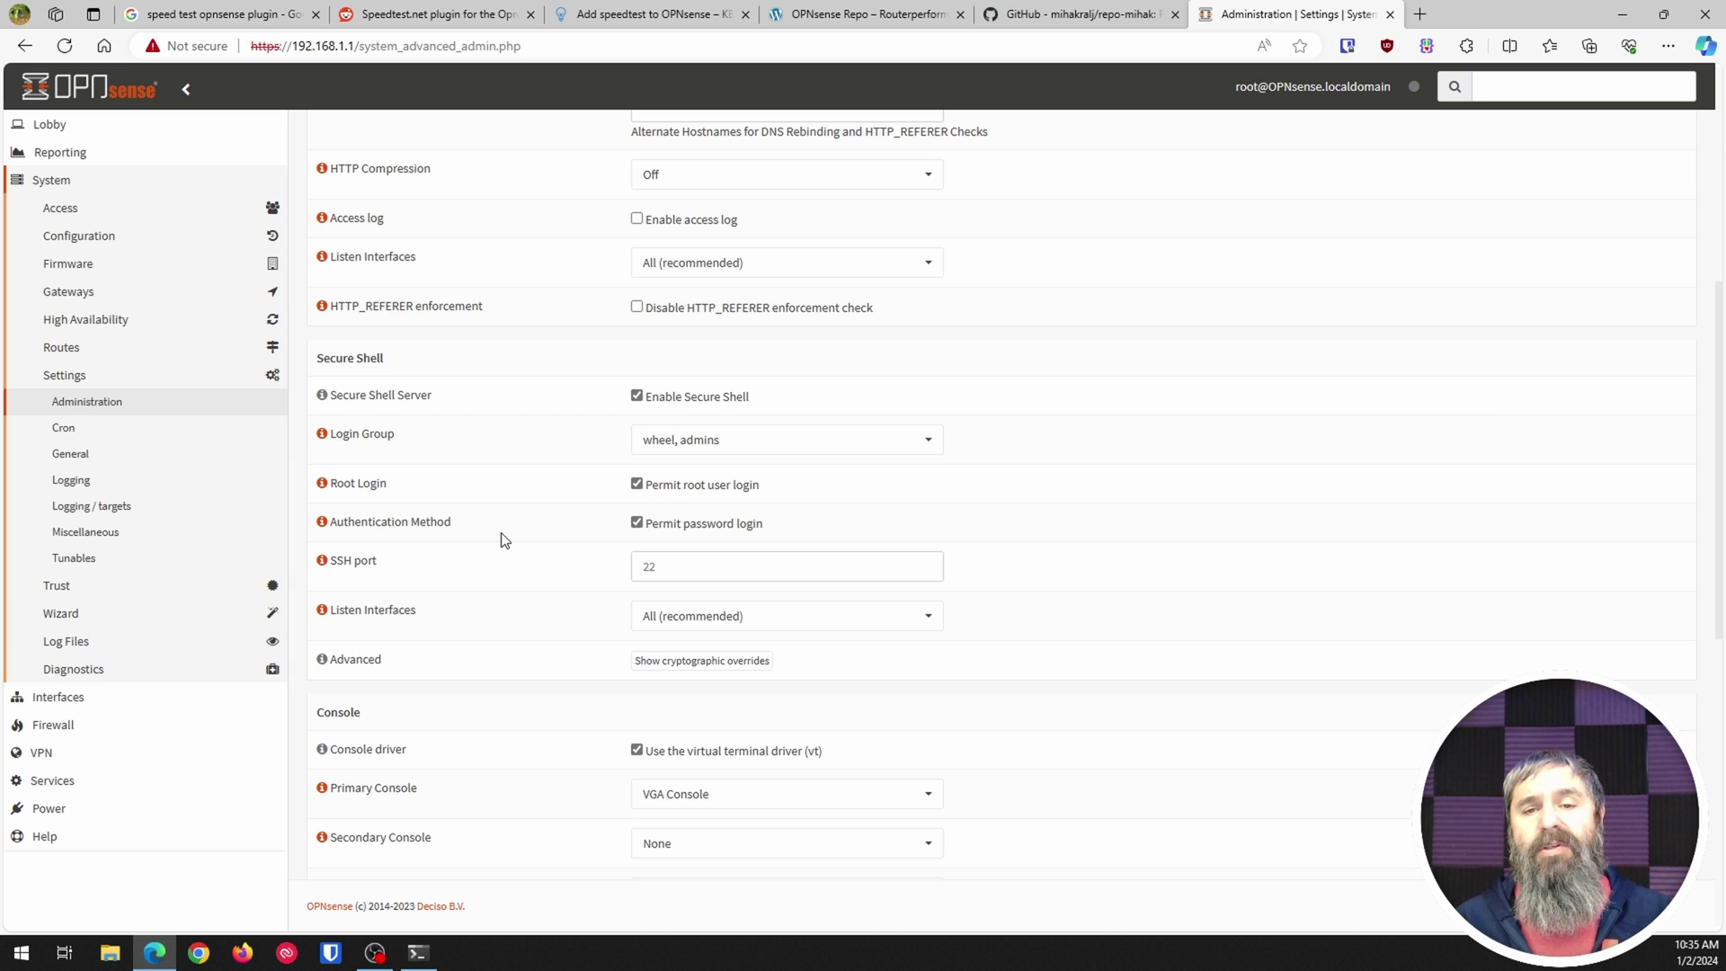
scroll(508, 548, "down", 8)
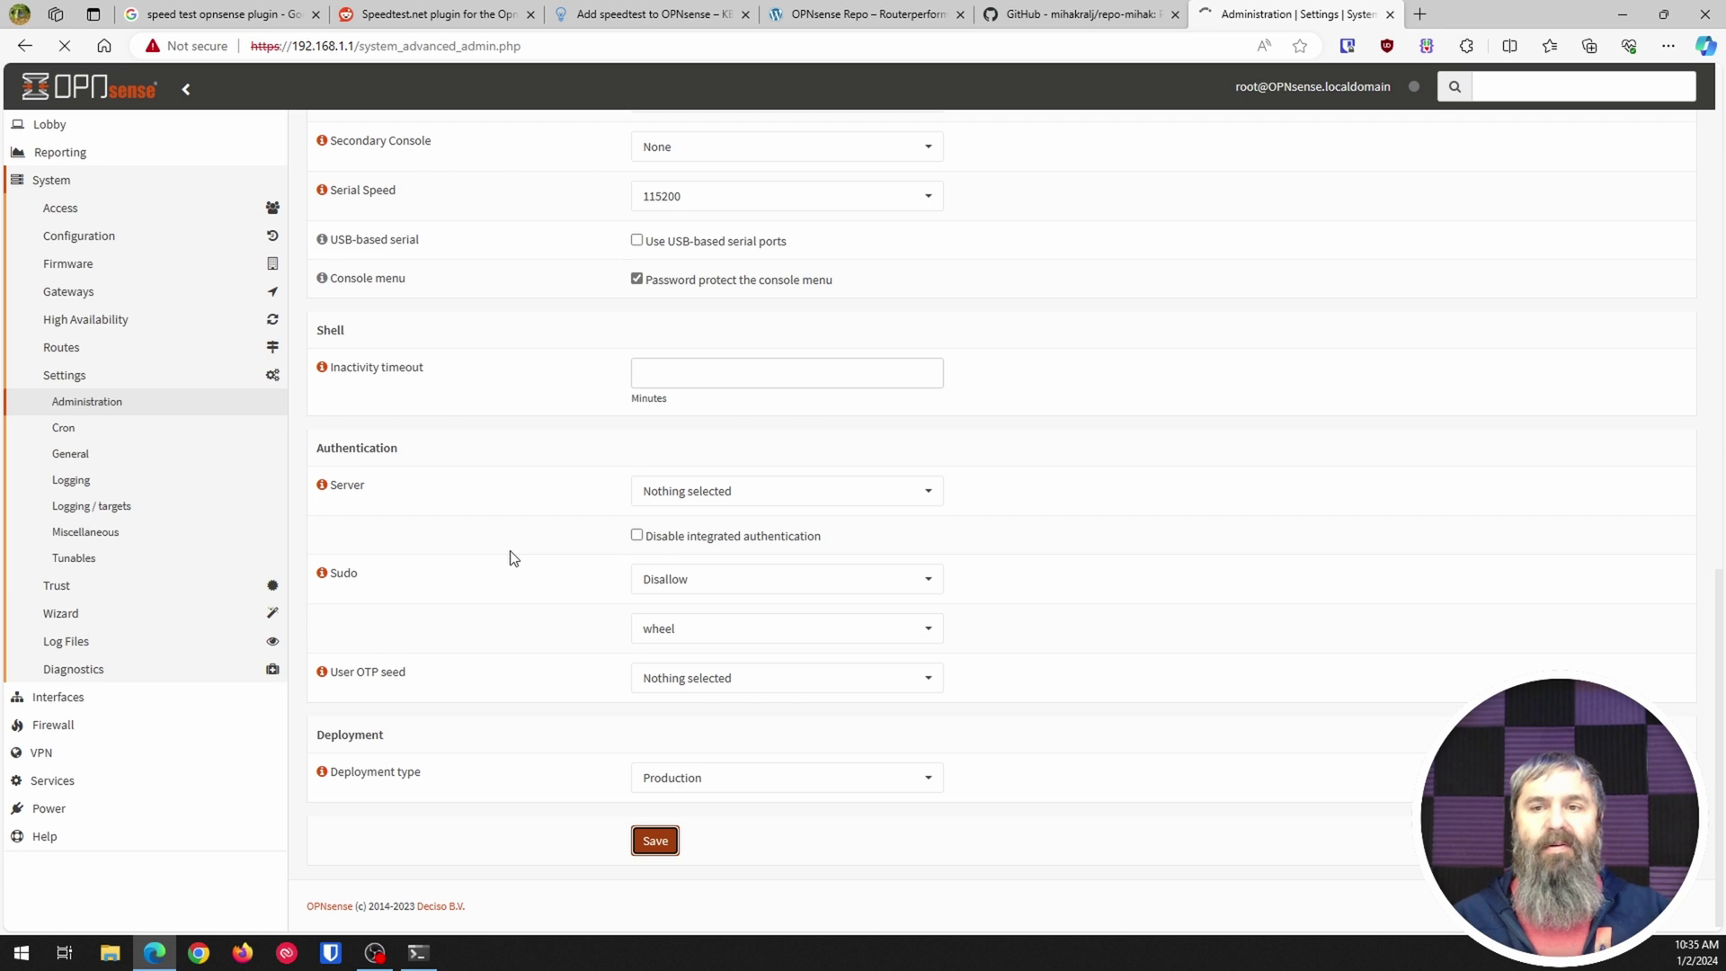
left_click(413, 955)
key("Up")
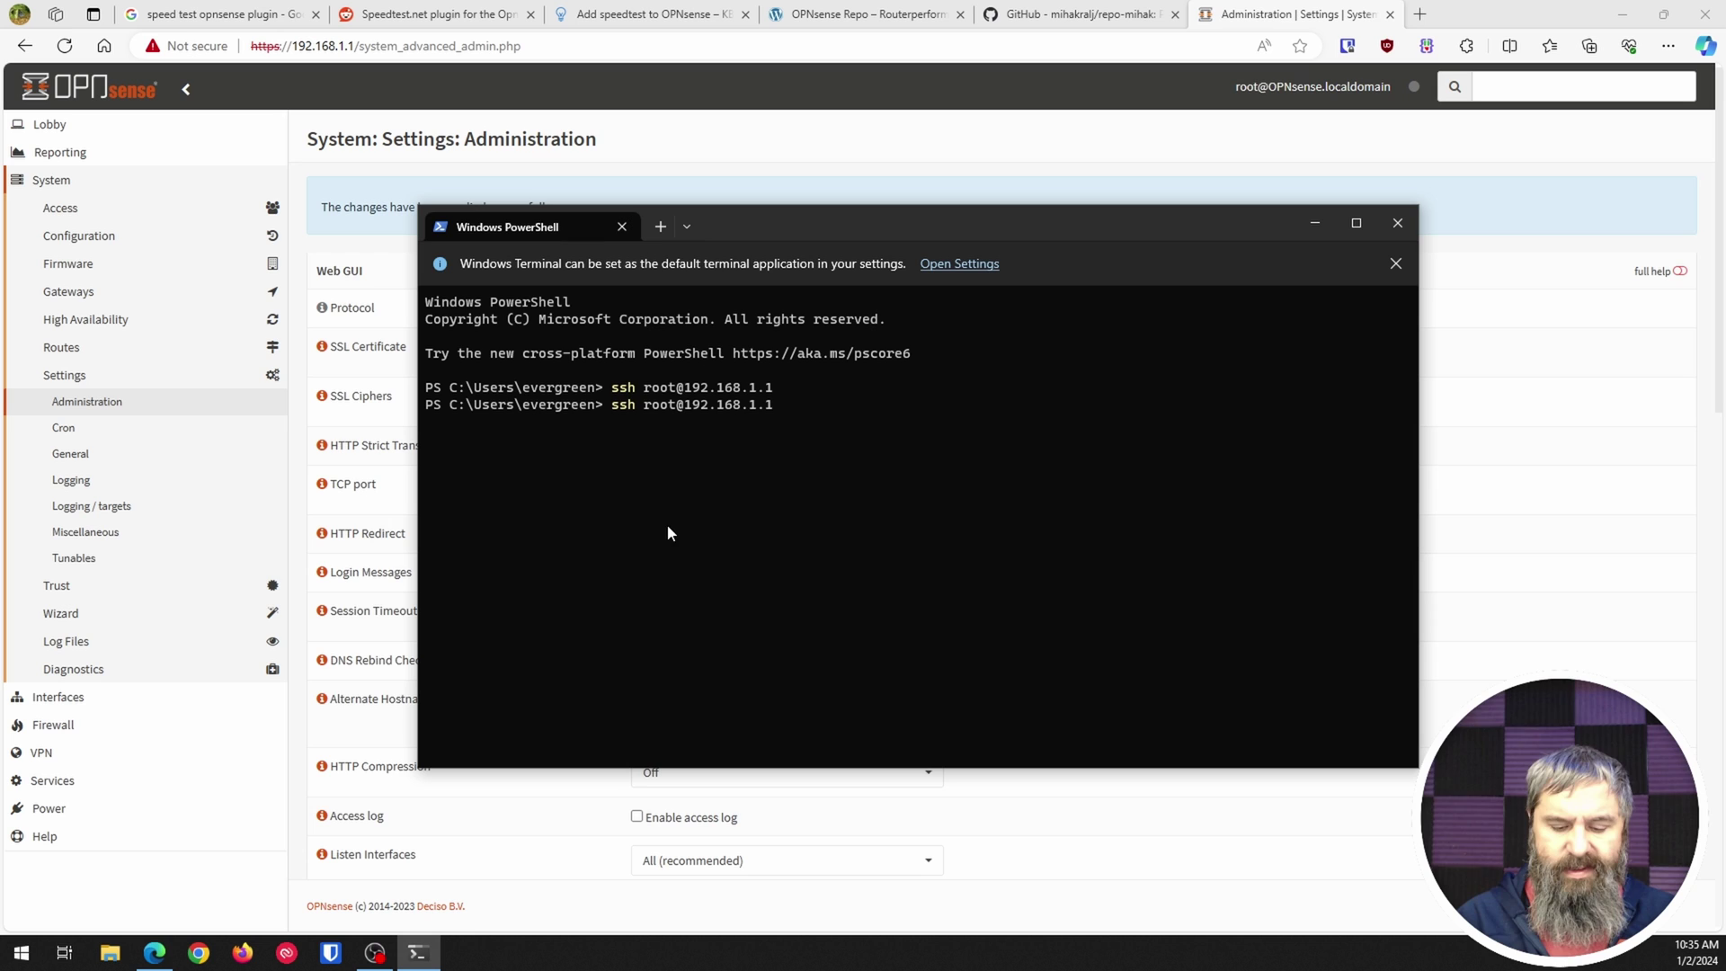
key("Return")
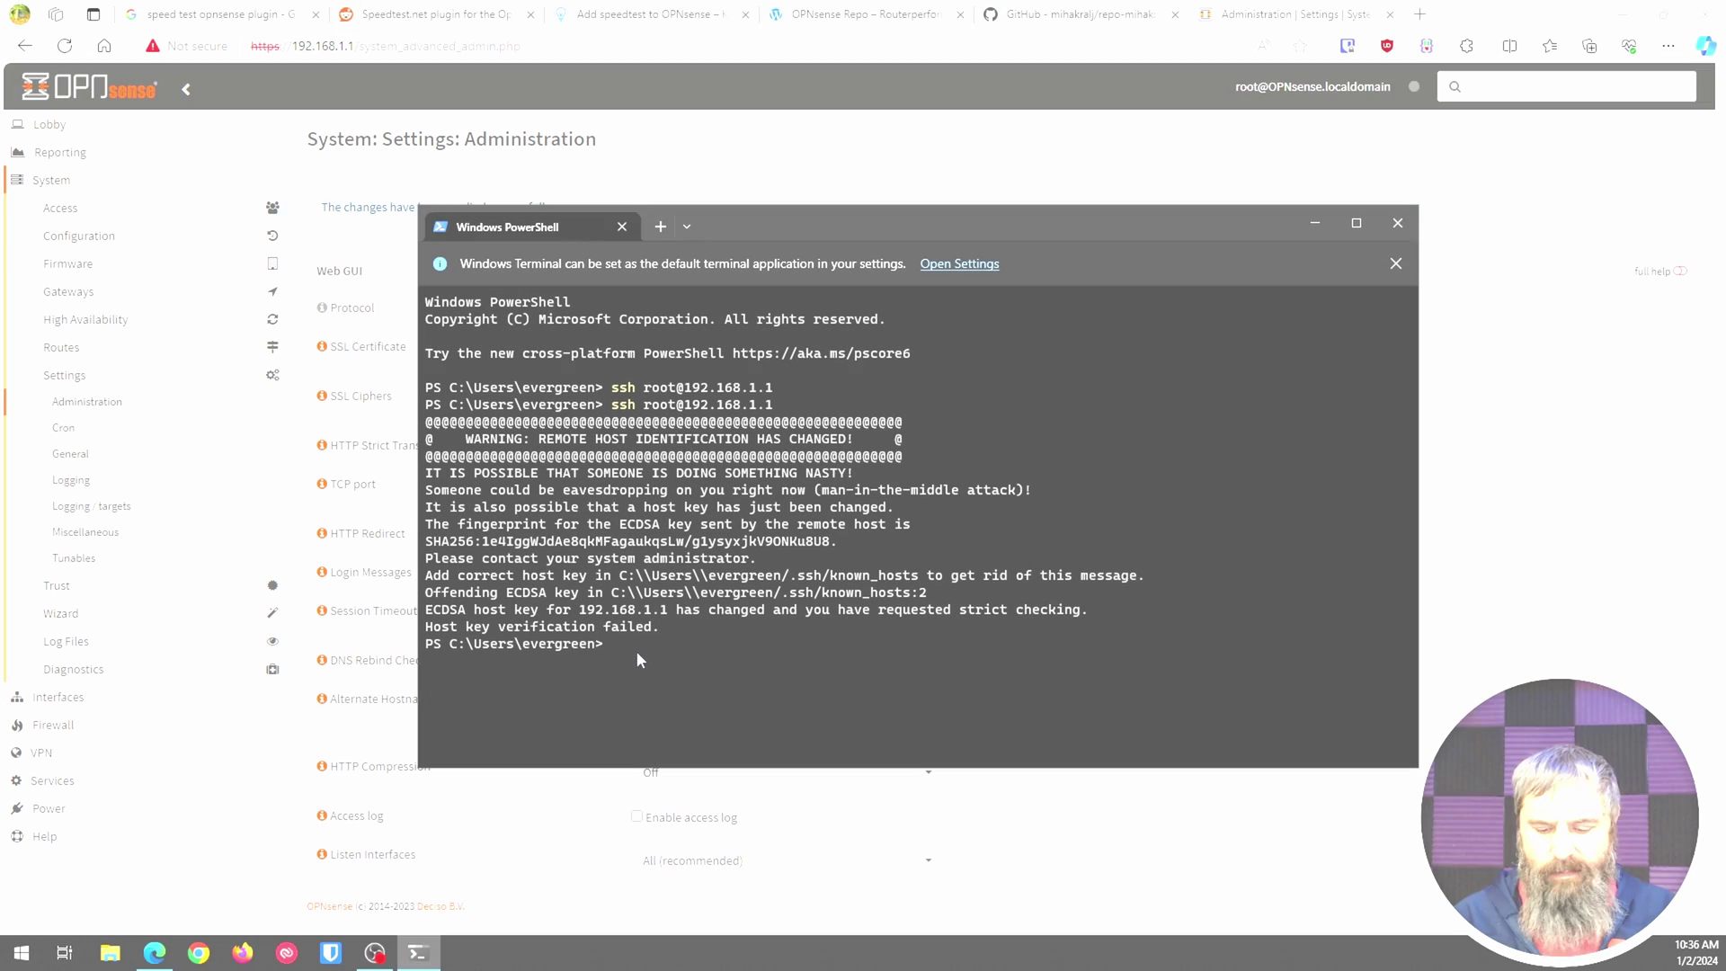
key("Return")
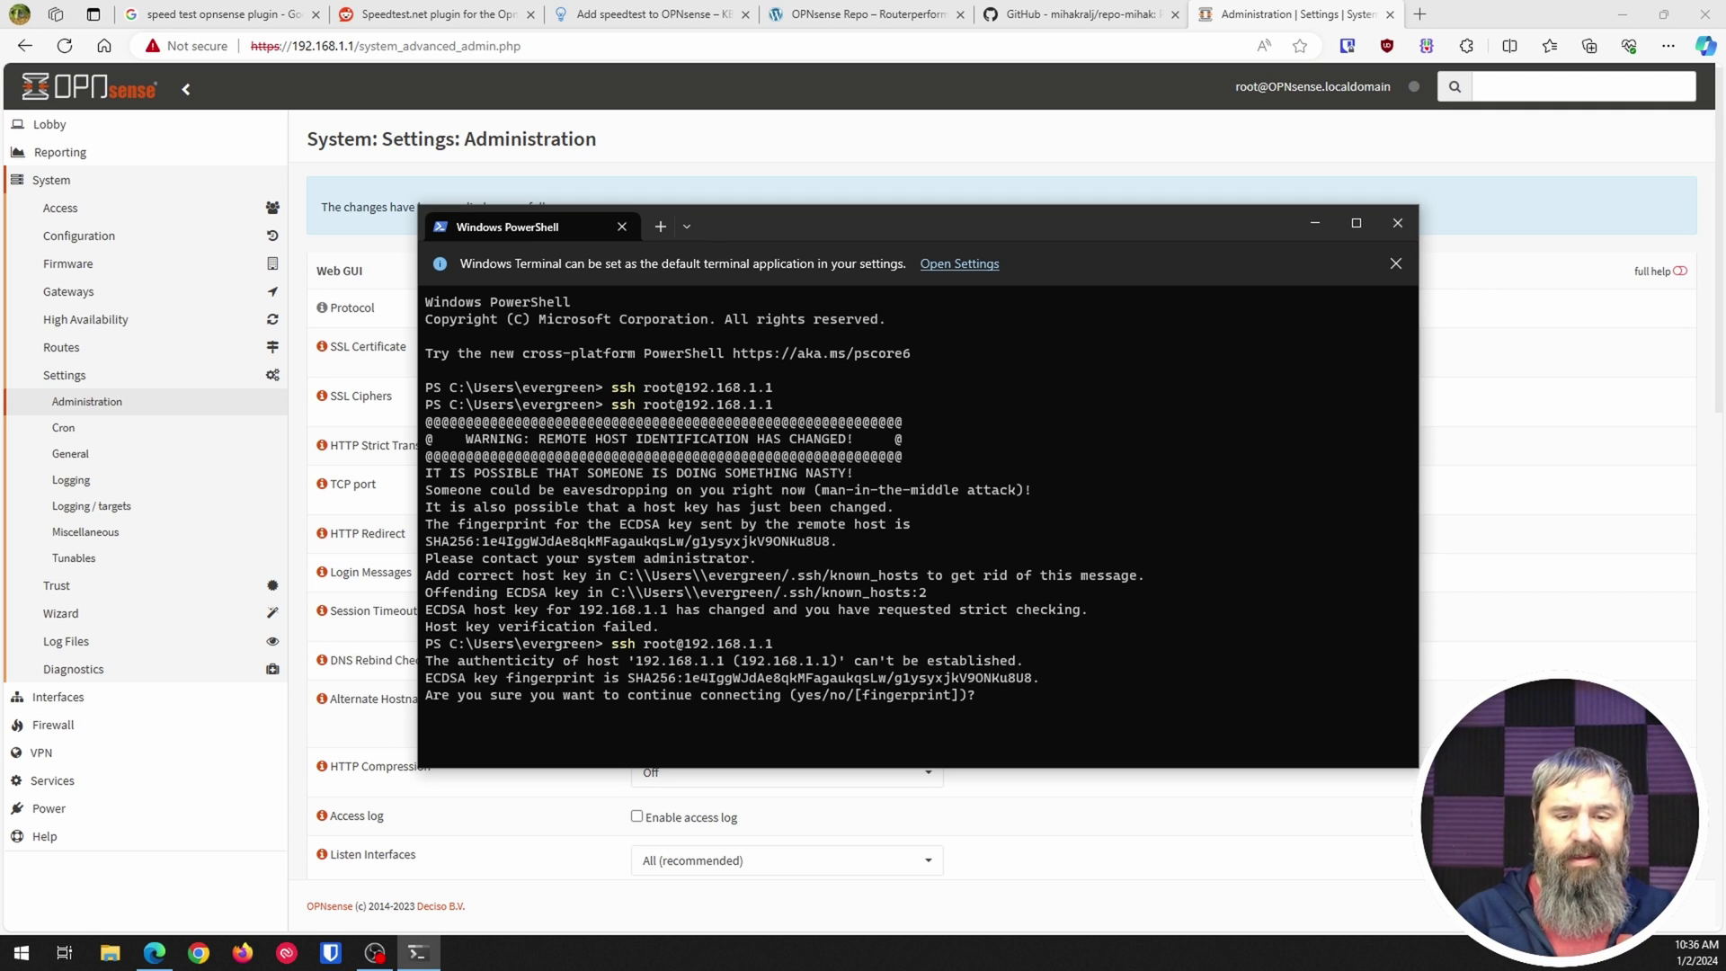
type("yes")
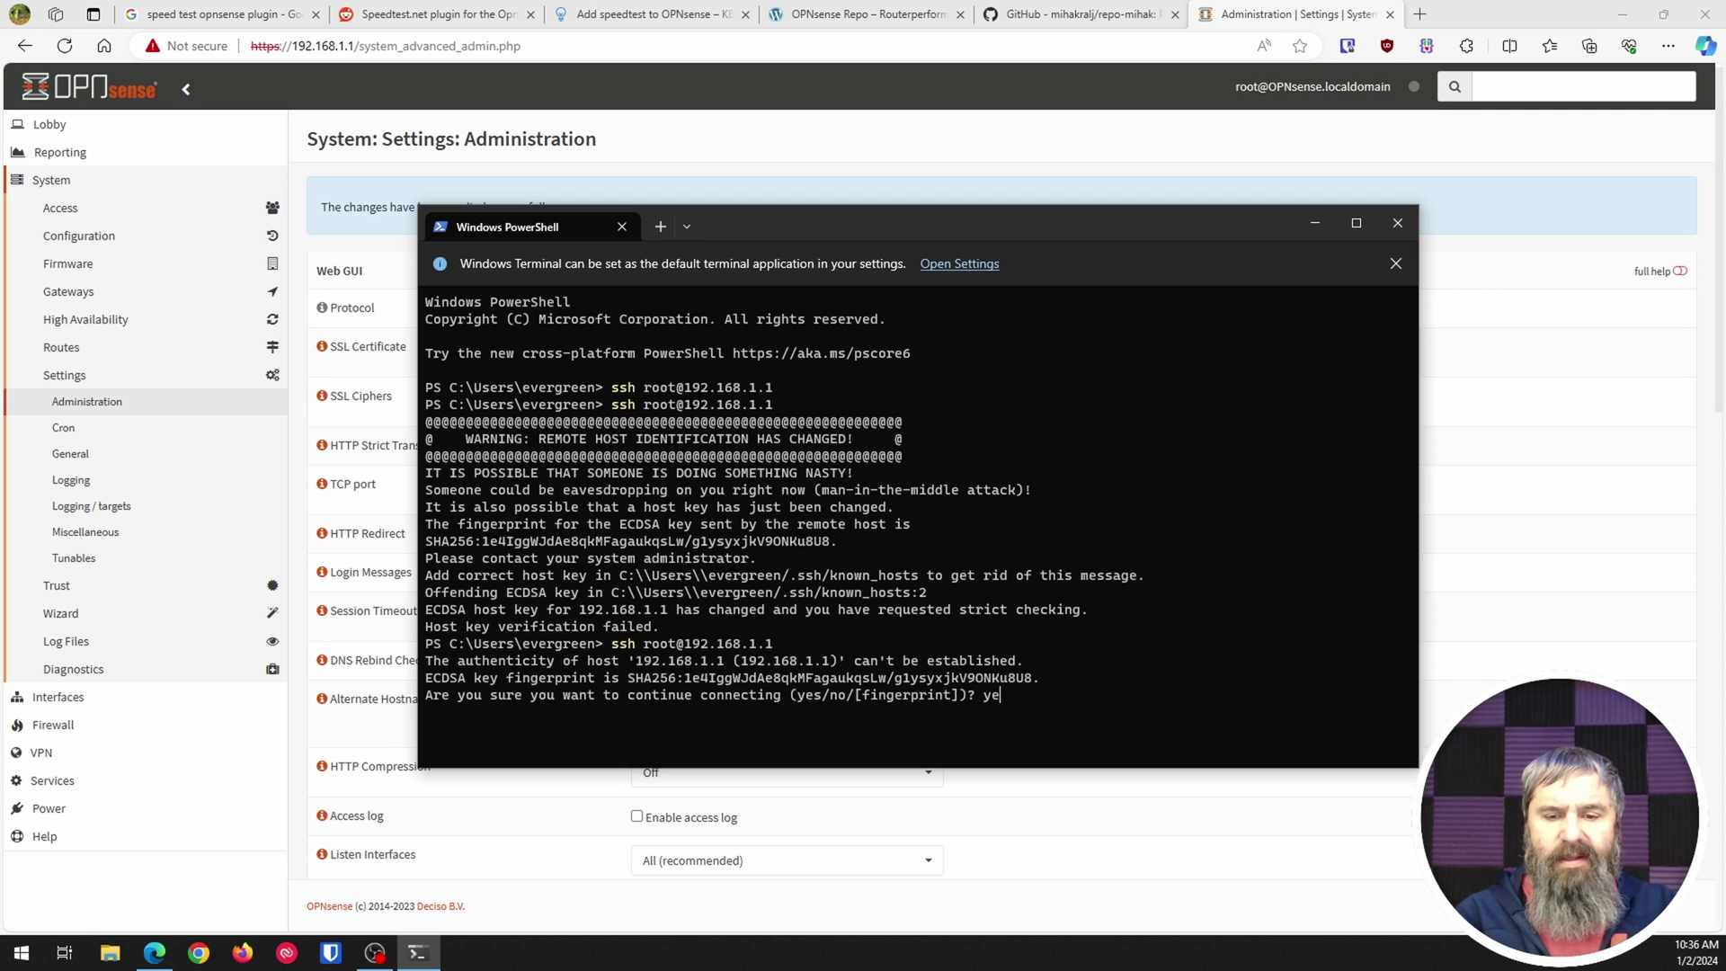
key("Return")
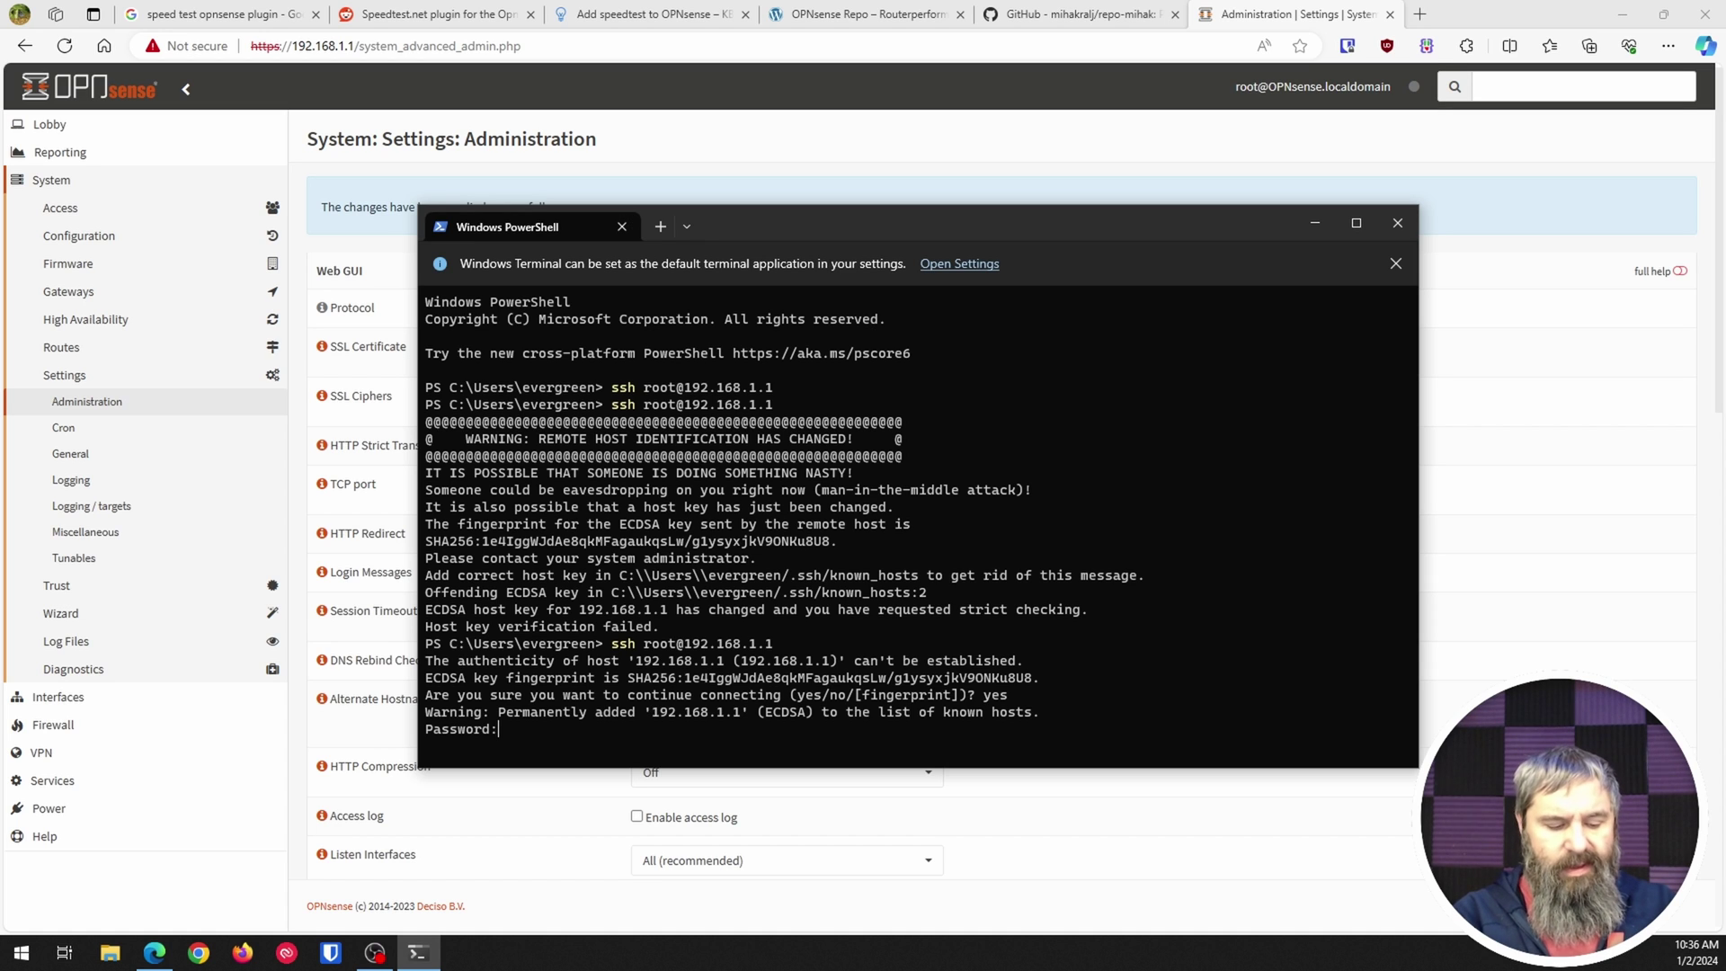
key("Return")
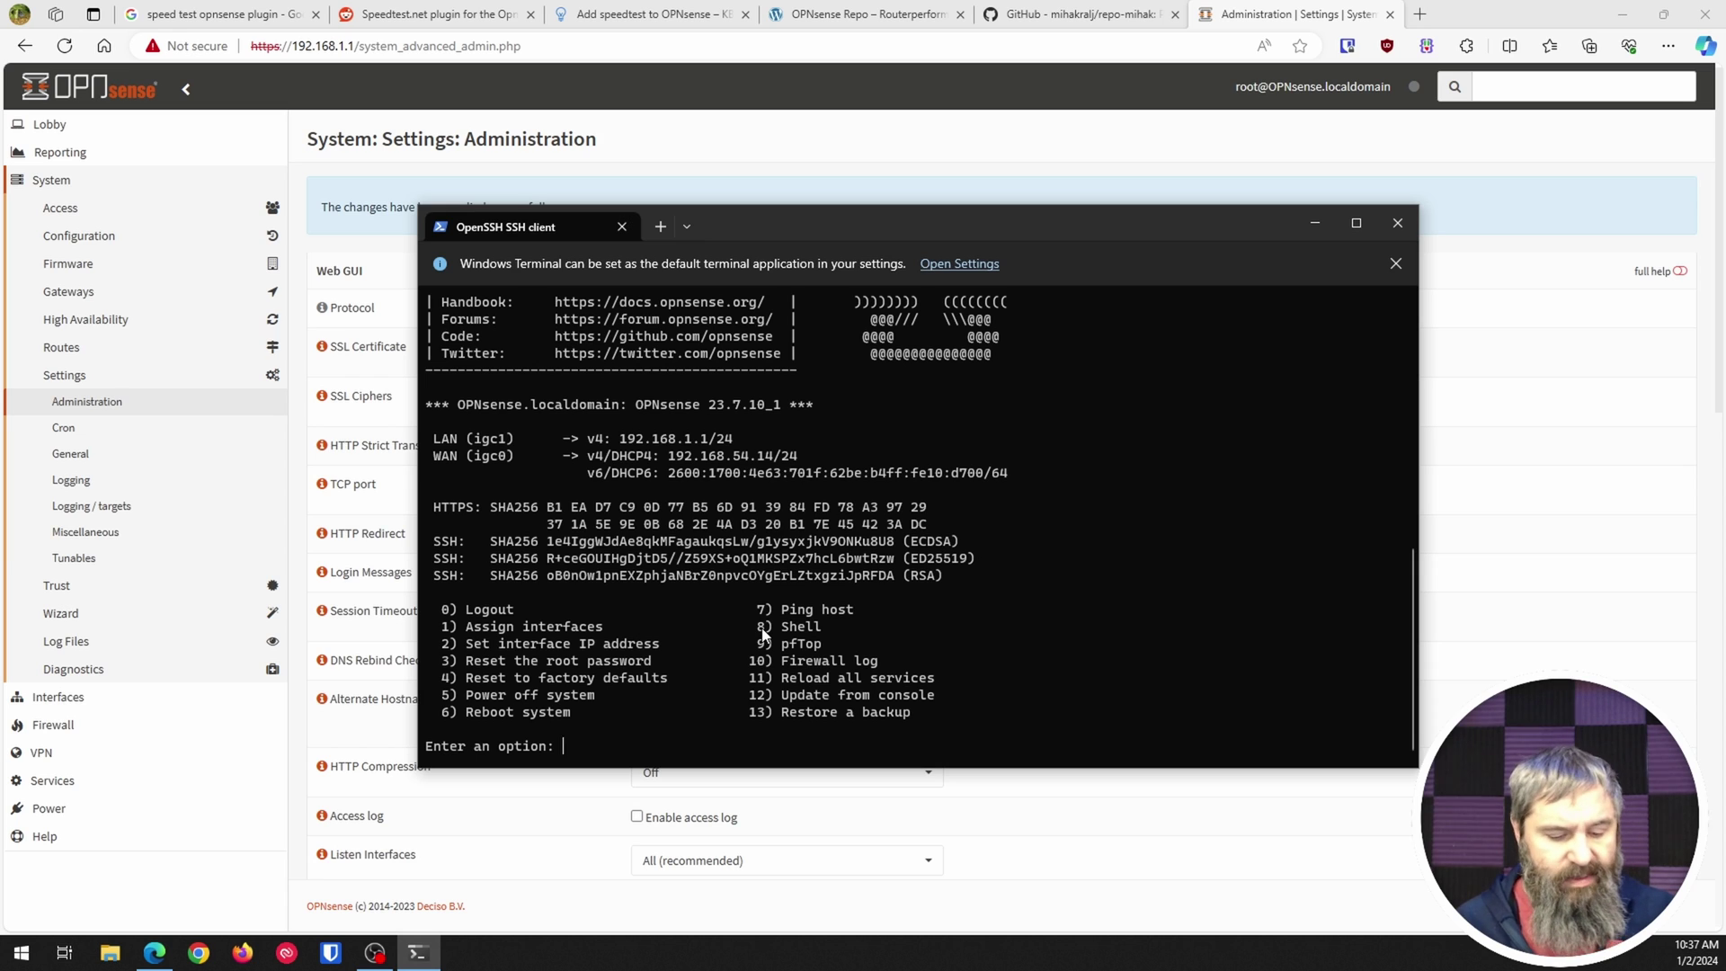
Step: Enter the OPNsense shell with option 8 and list the home folder with ls
type("8")
key("Return")
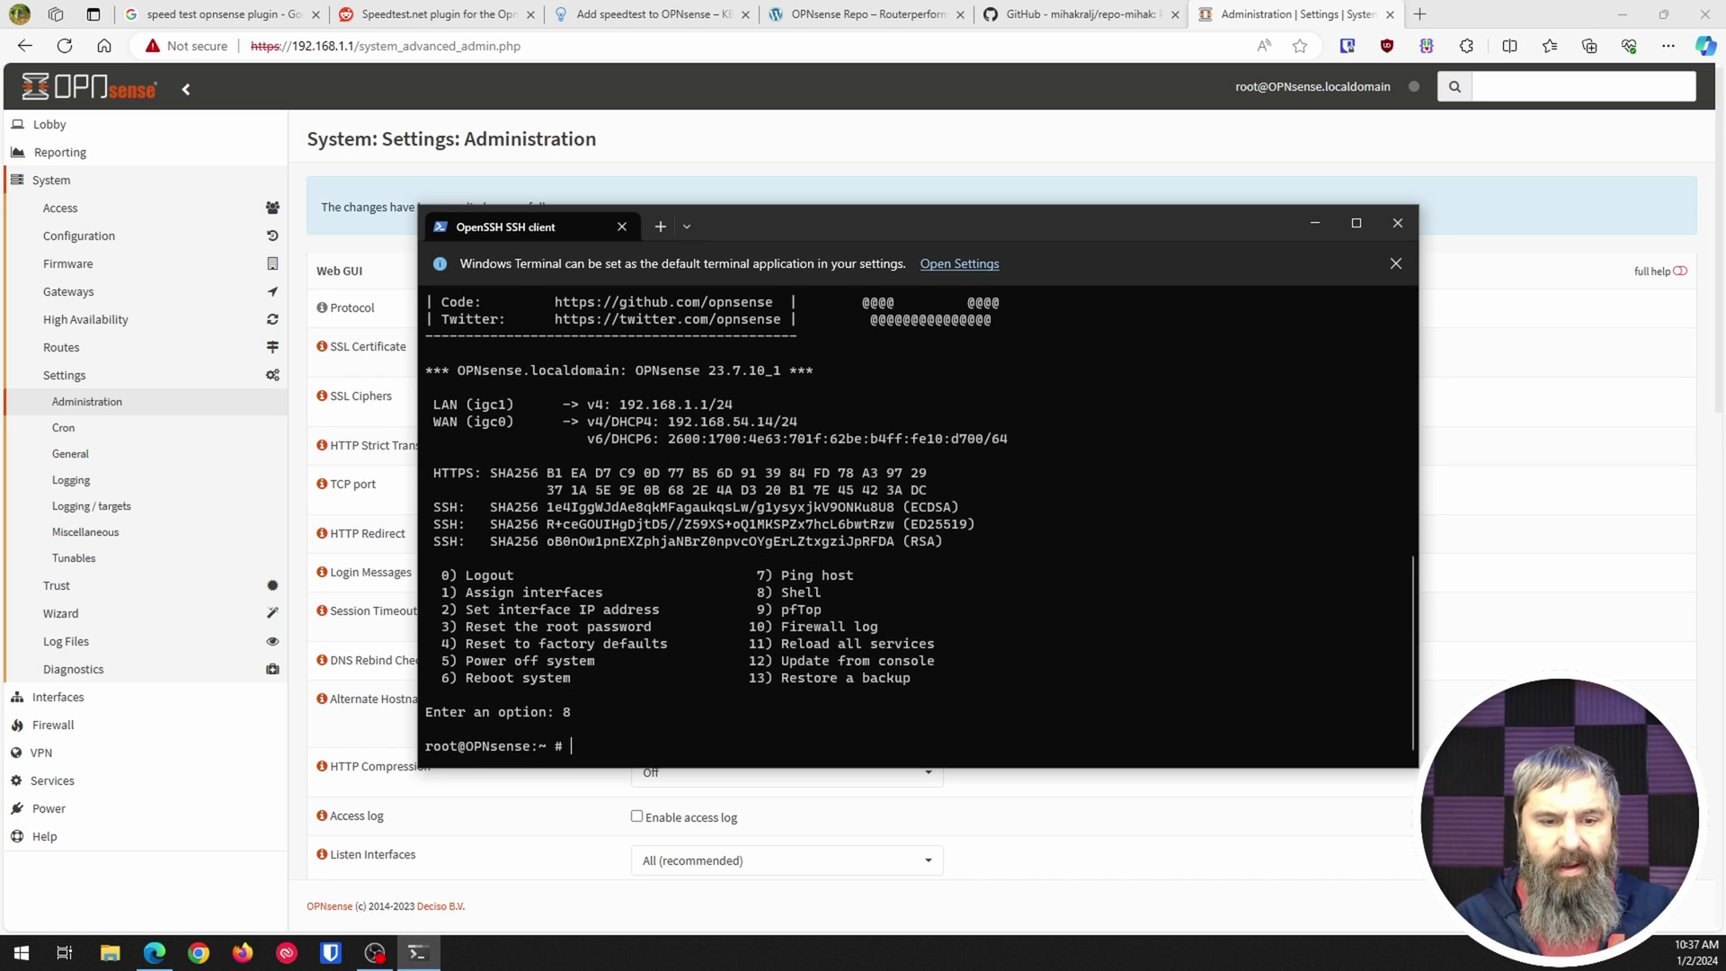
type("ls")
key("Return")
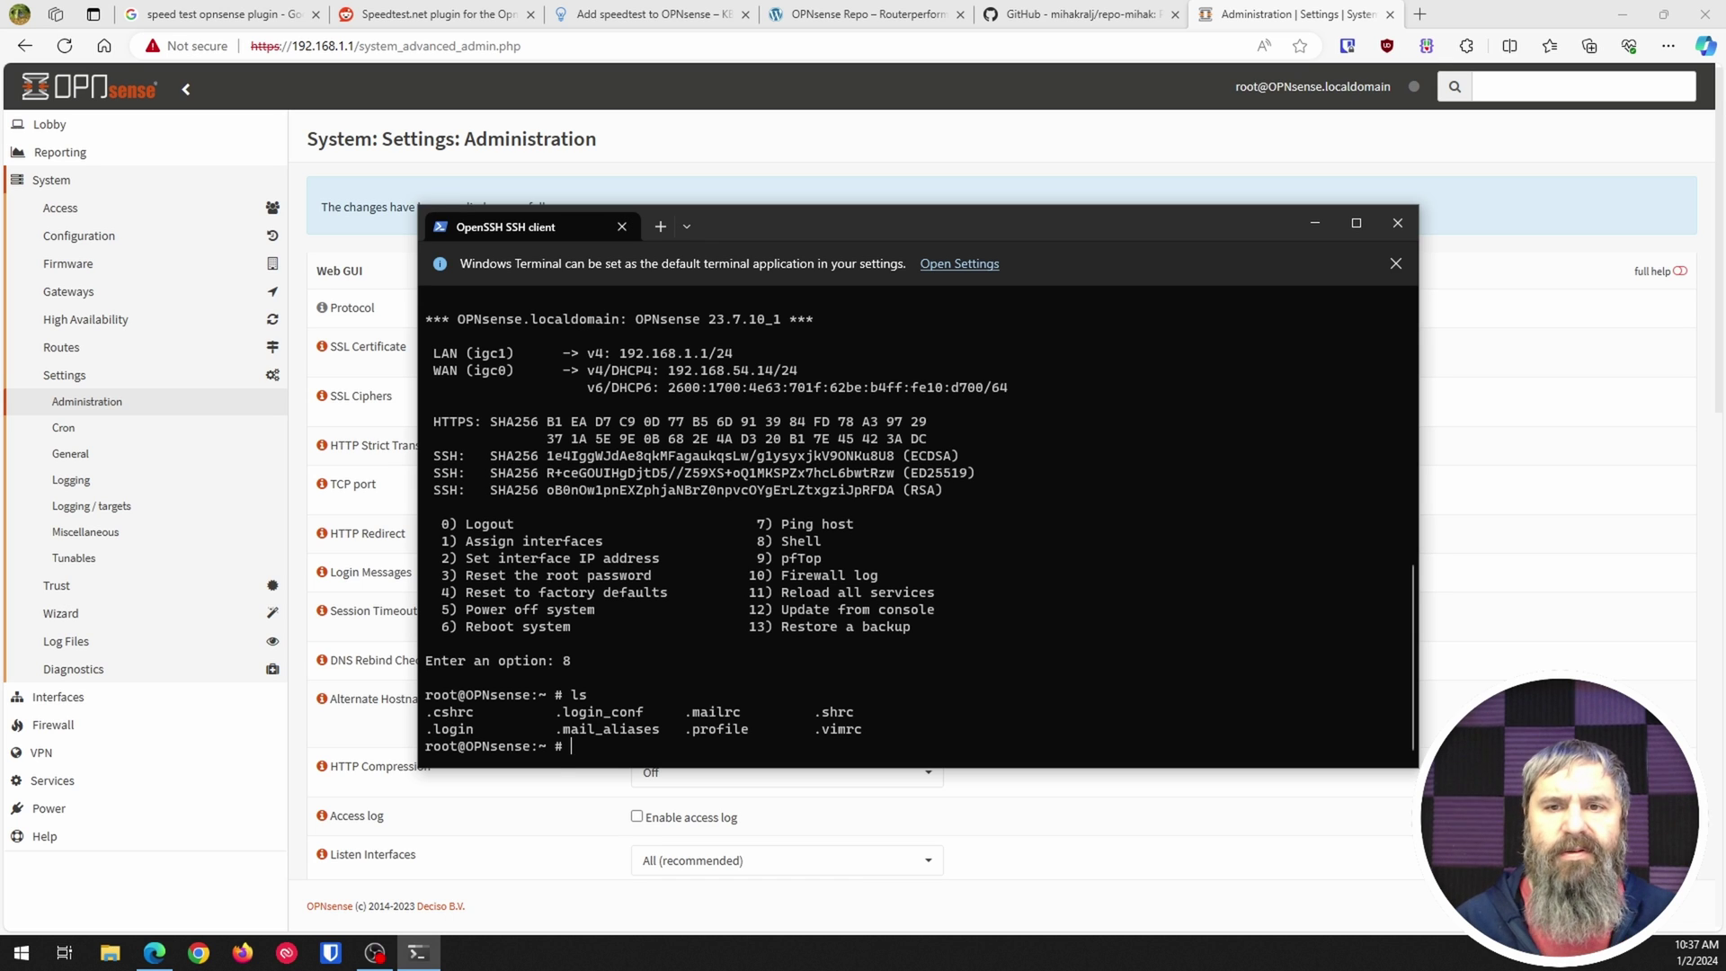
Step: Paste and run the repo-mihak fetch command from the GitHub README, then run pkg update
key("alt+Tab")
left_click(1117, 16)
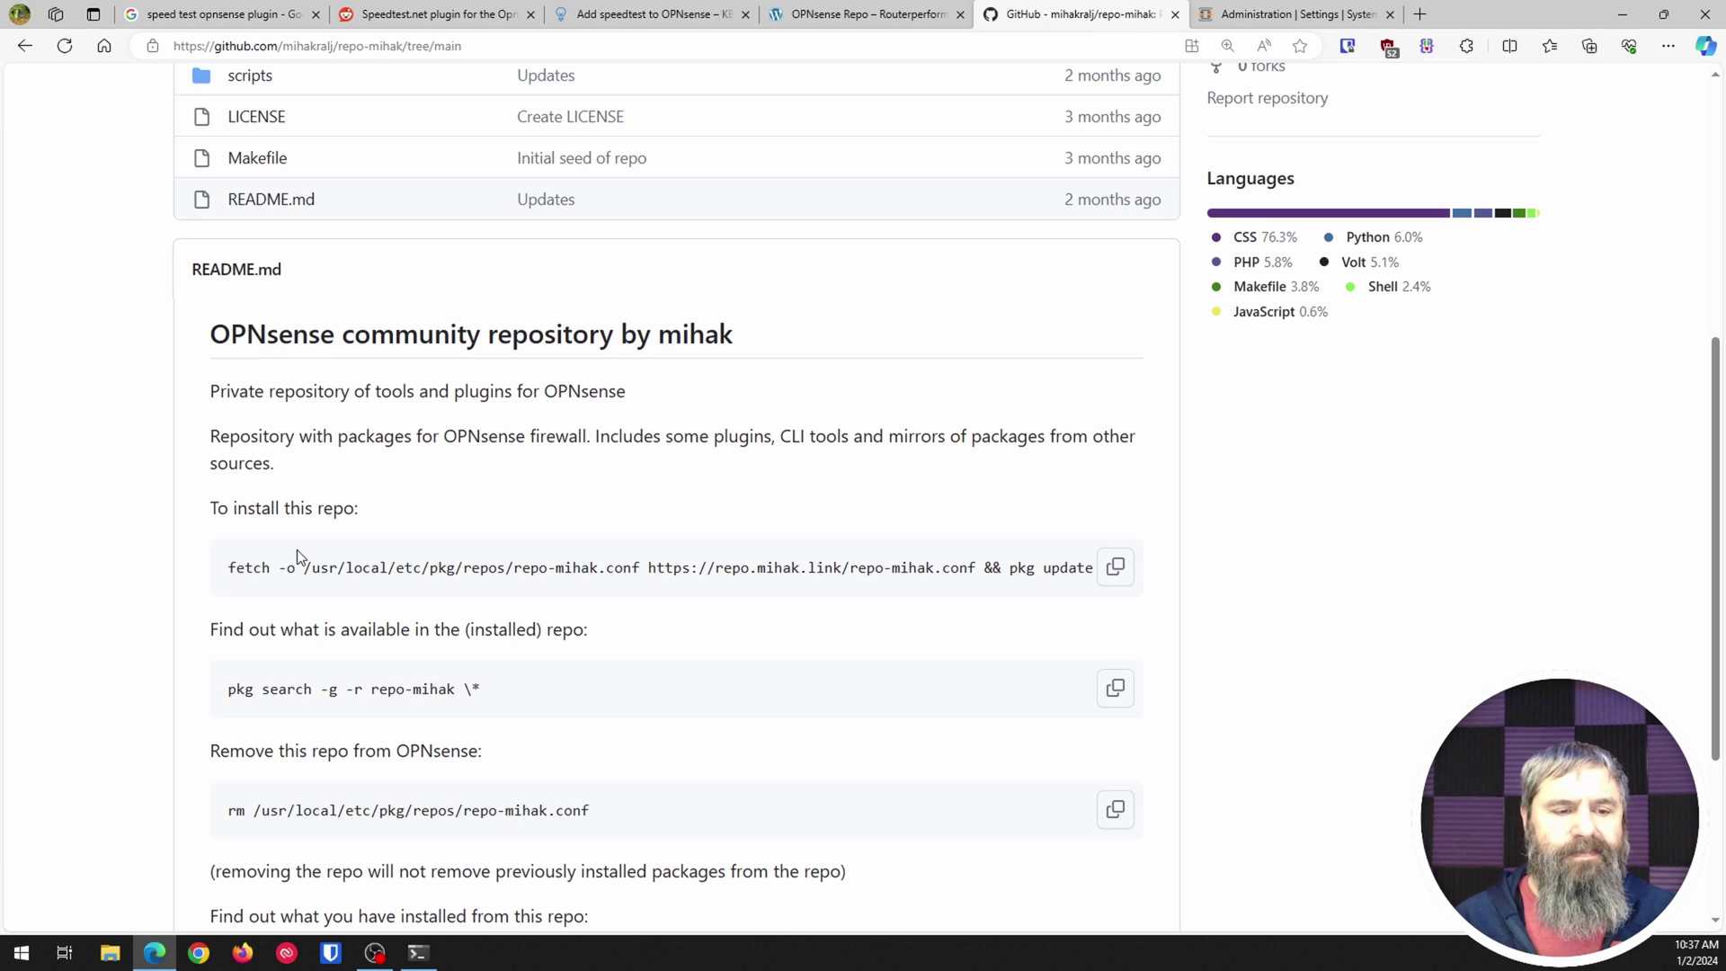
left_click(1113, 574)
left_click(418, 953)
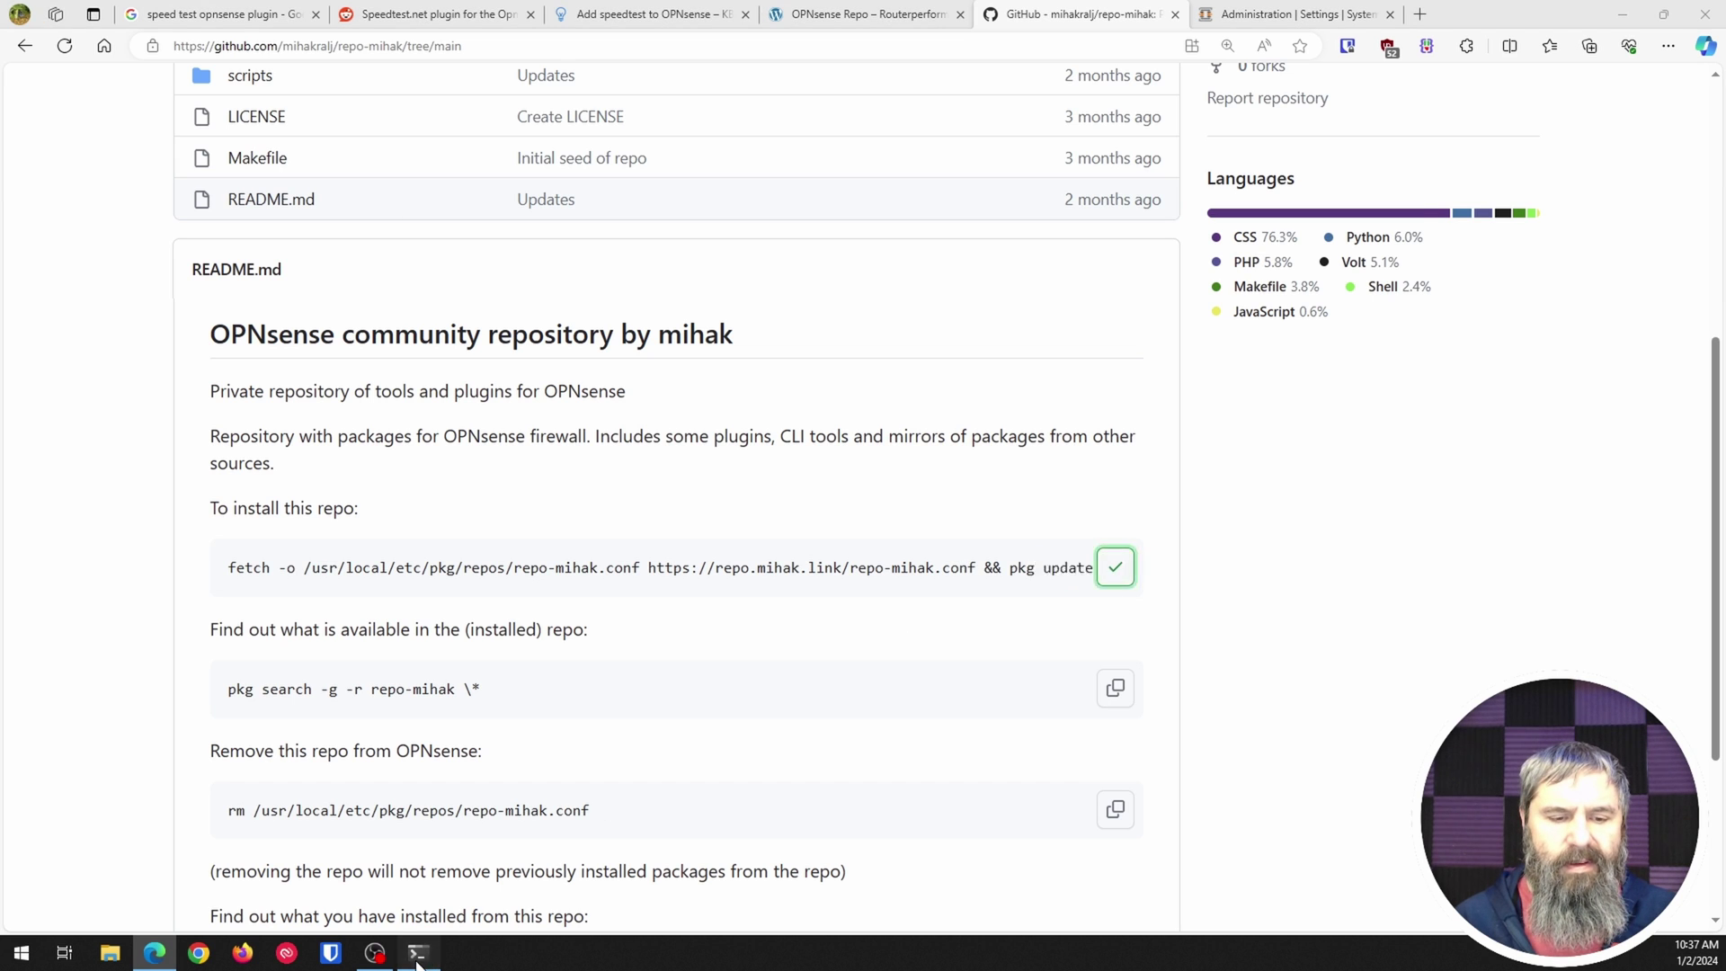
right_click(594, 759)
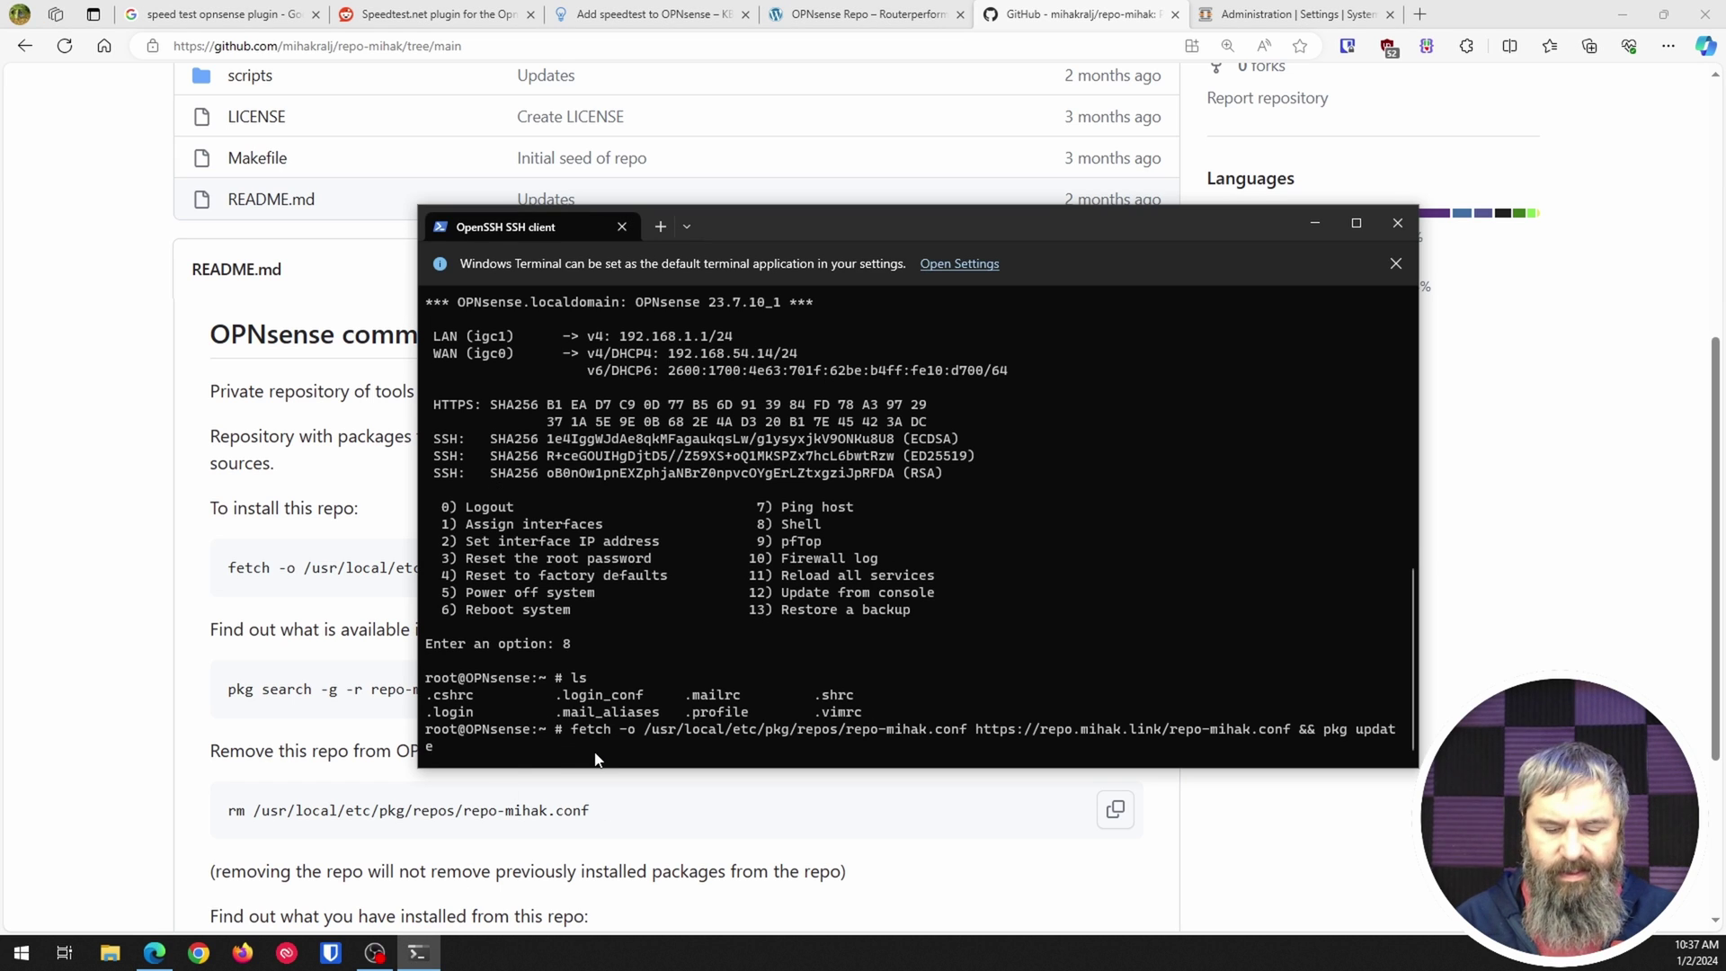
key("Return")
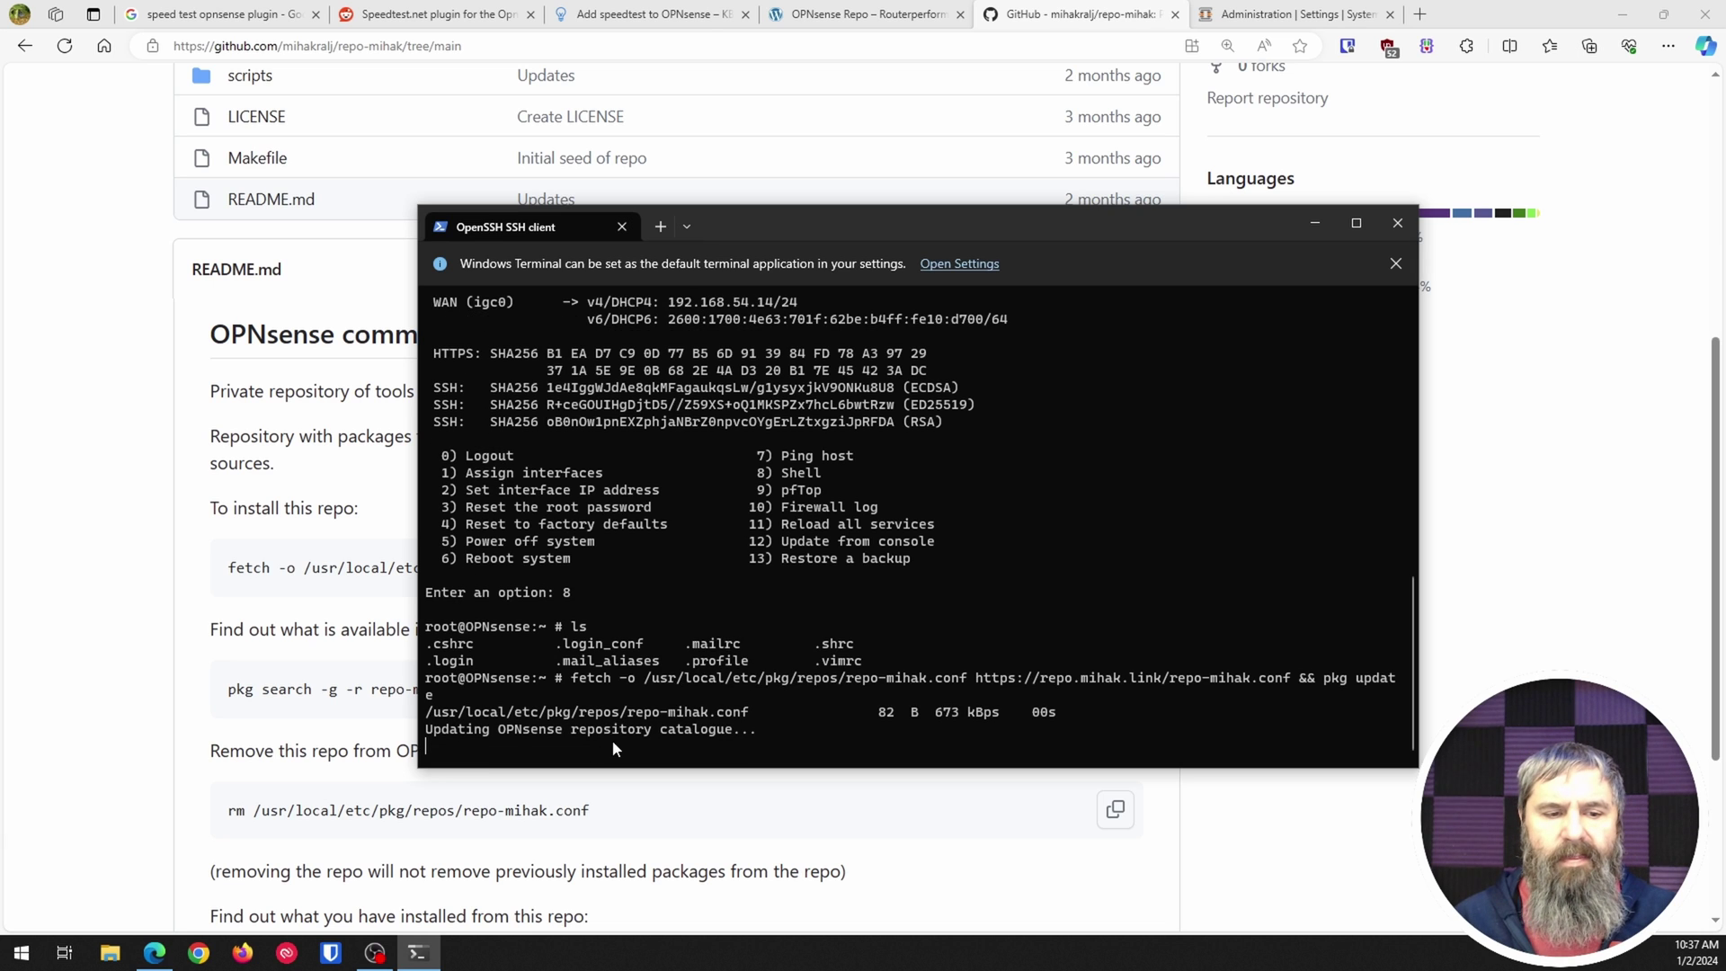
type("pkg update")
key("Return")
left_click(745, 14)
left_click(1025, 12)
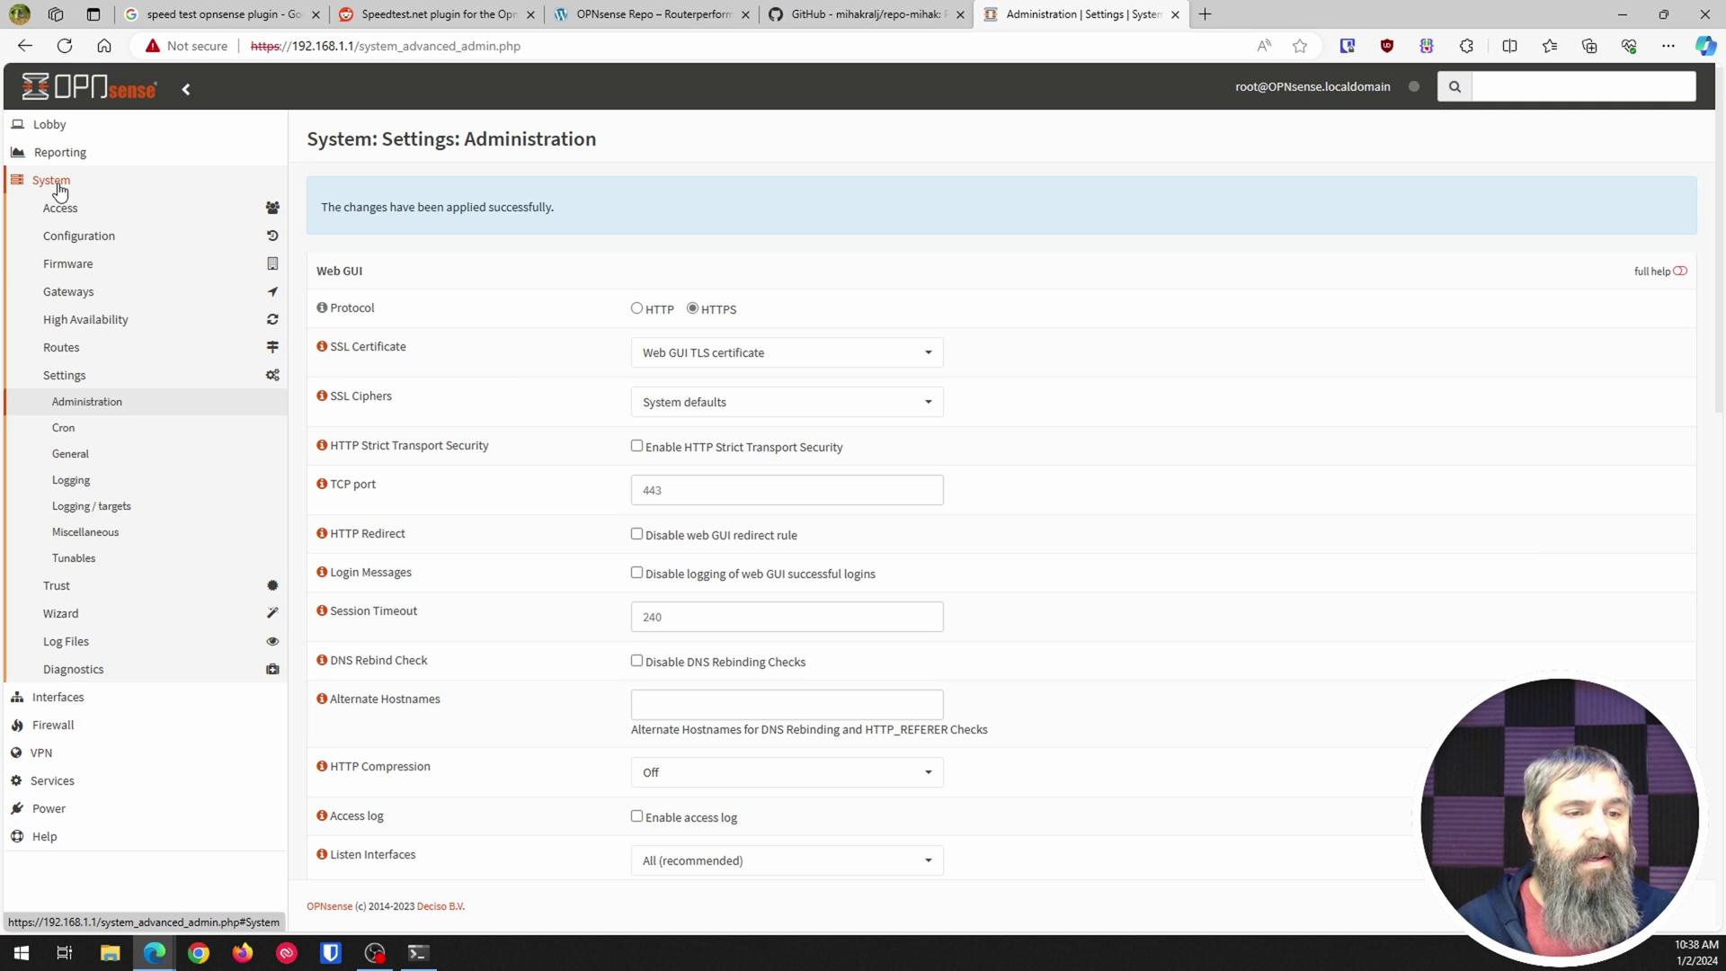
Step: Run System > Firmware Check for updates to load the repo-mihak catalogue, then show the Plugins list
left_click(65, 264)
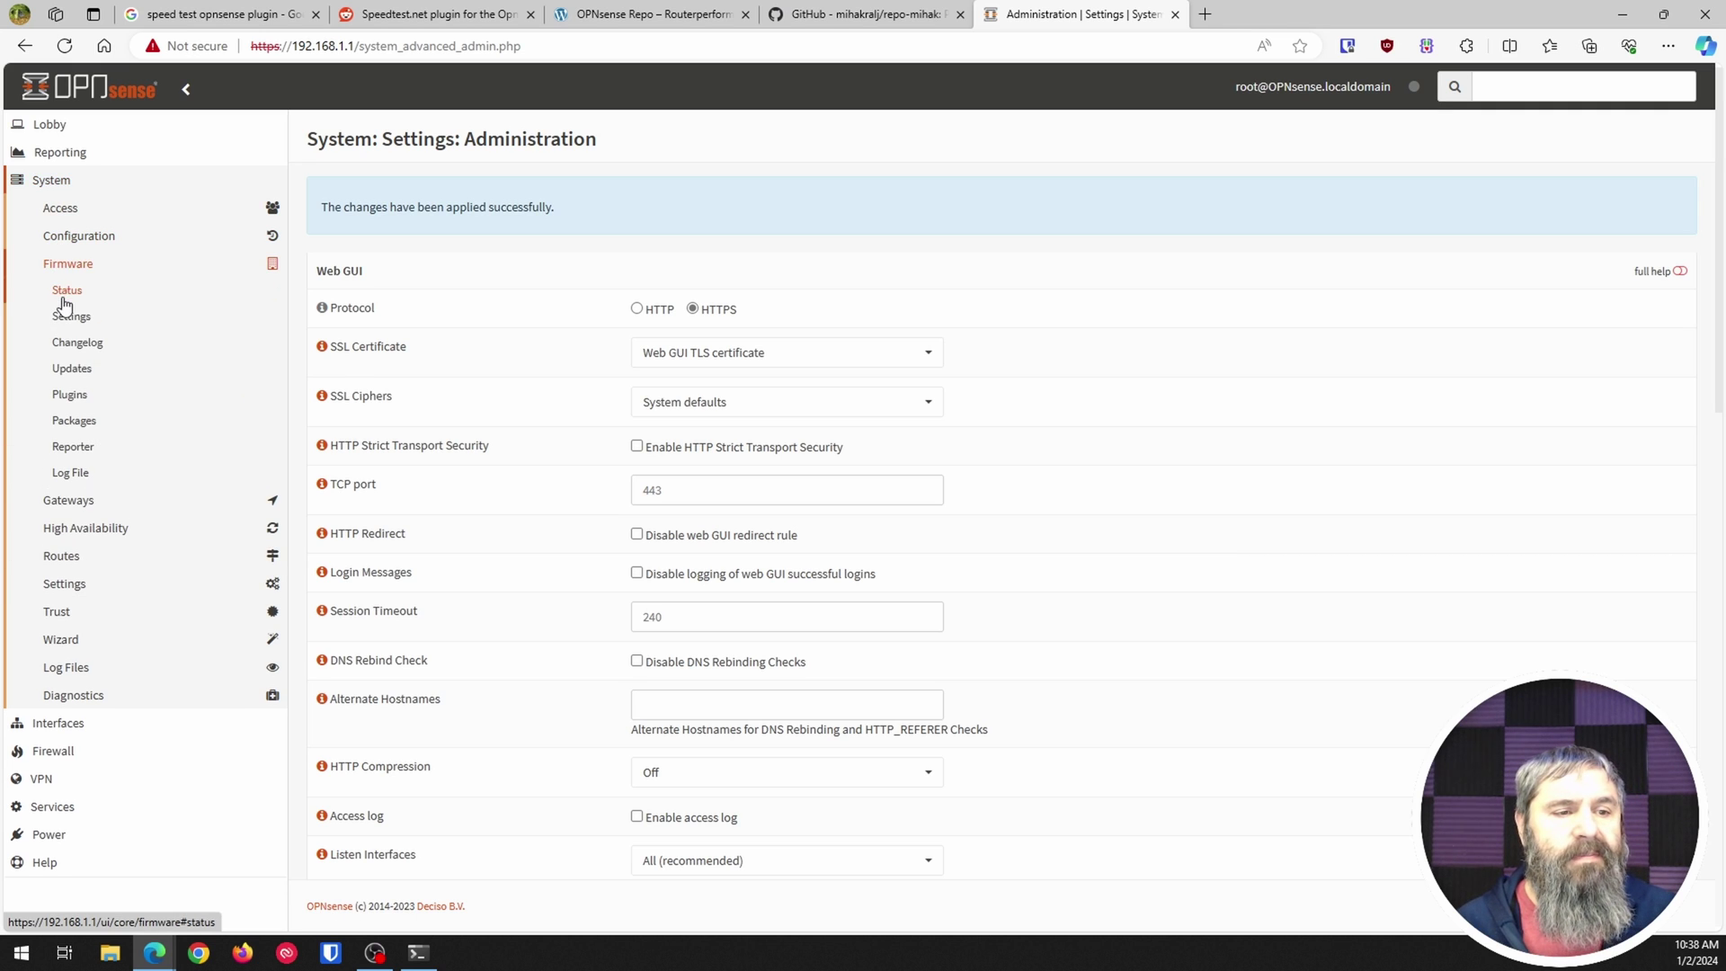
left_click(70, 368)
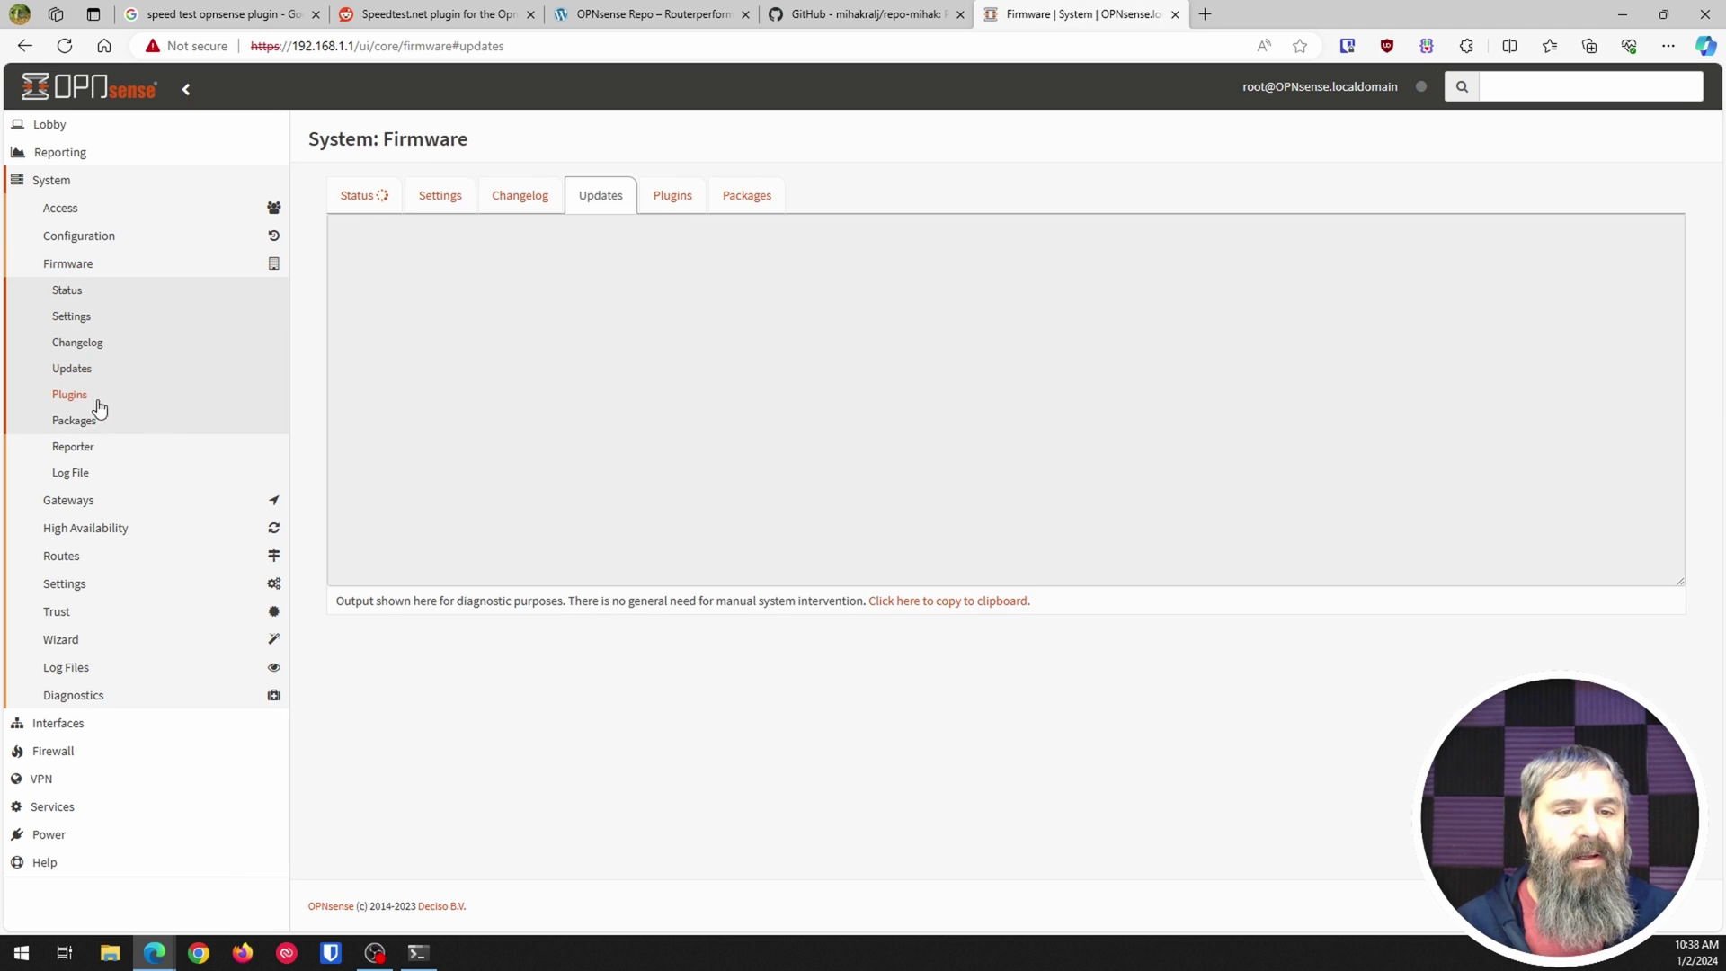
left_click(676, 205)
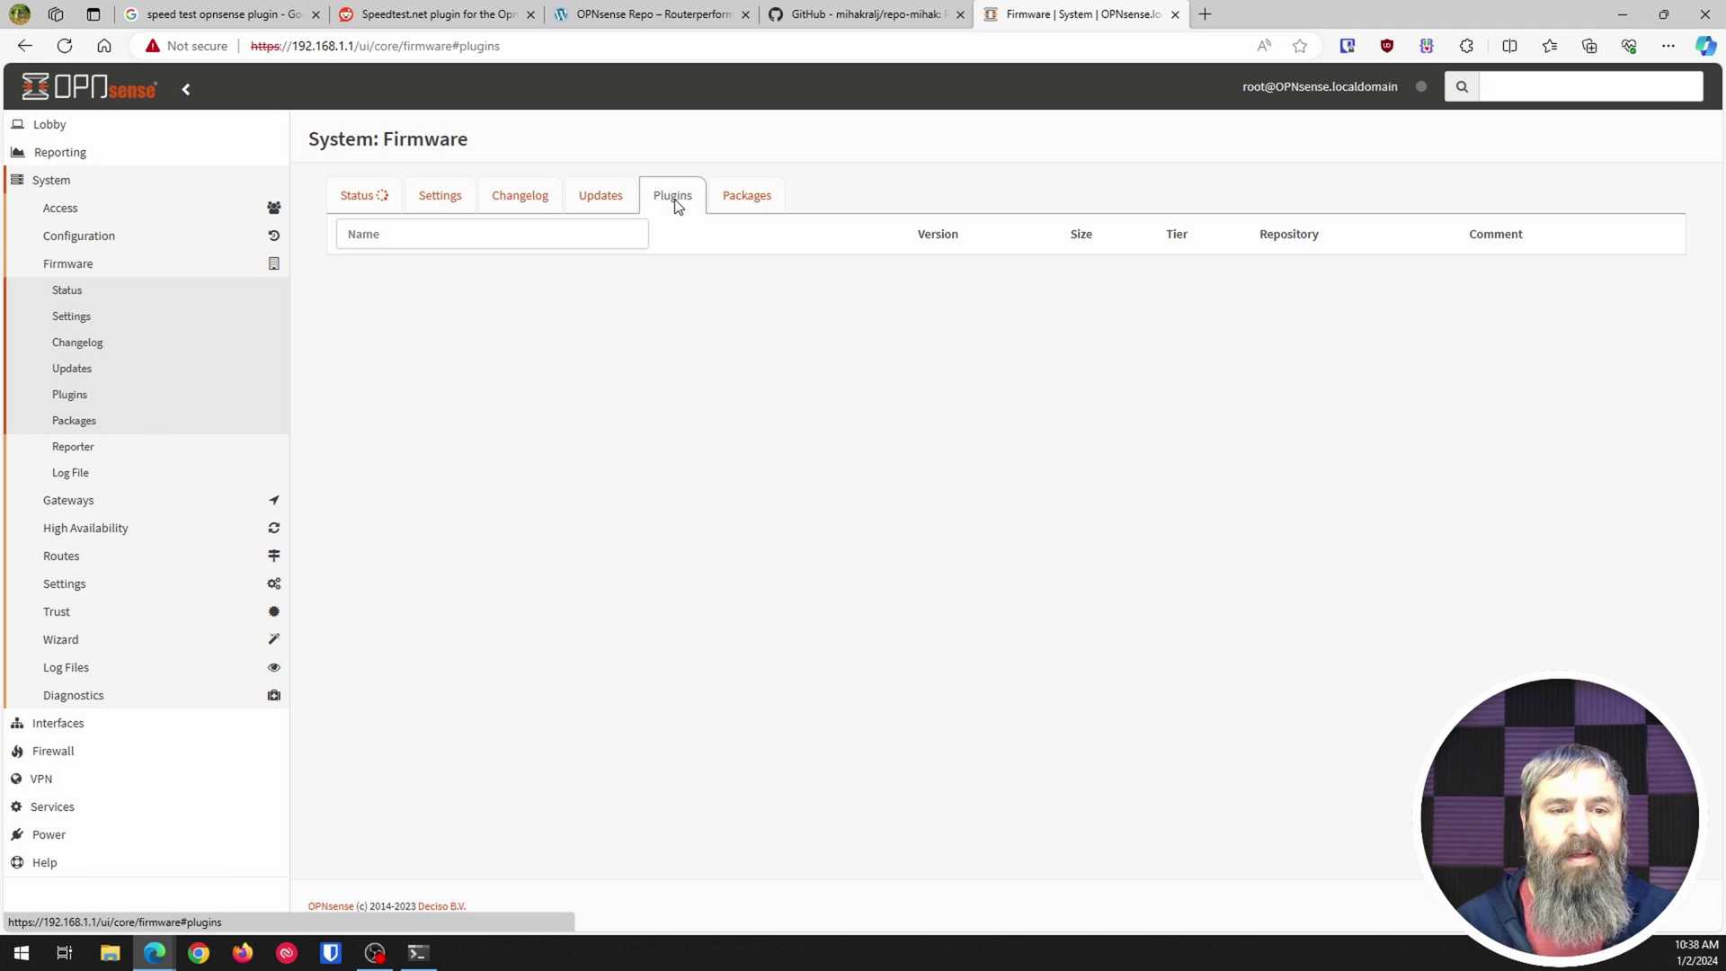
left_click(388, 213)
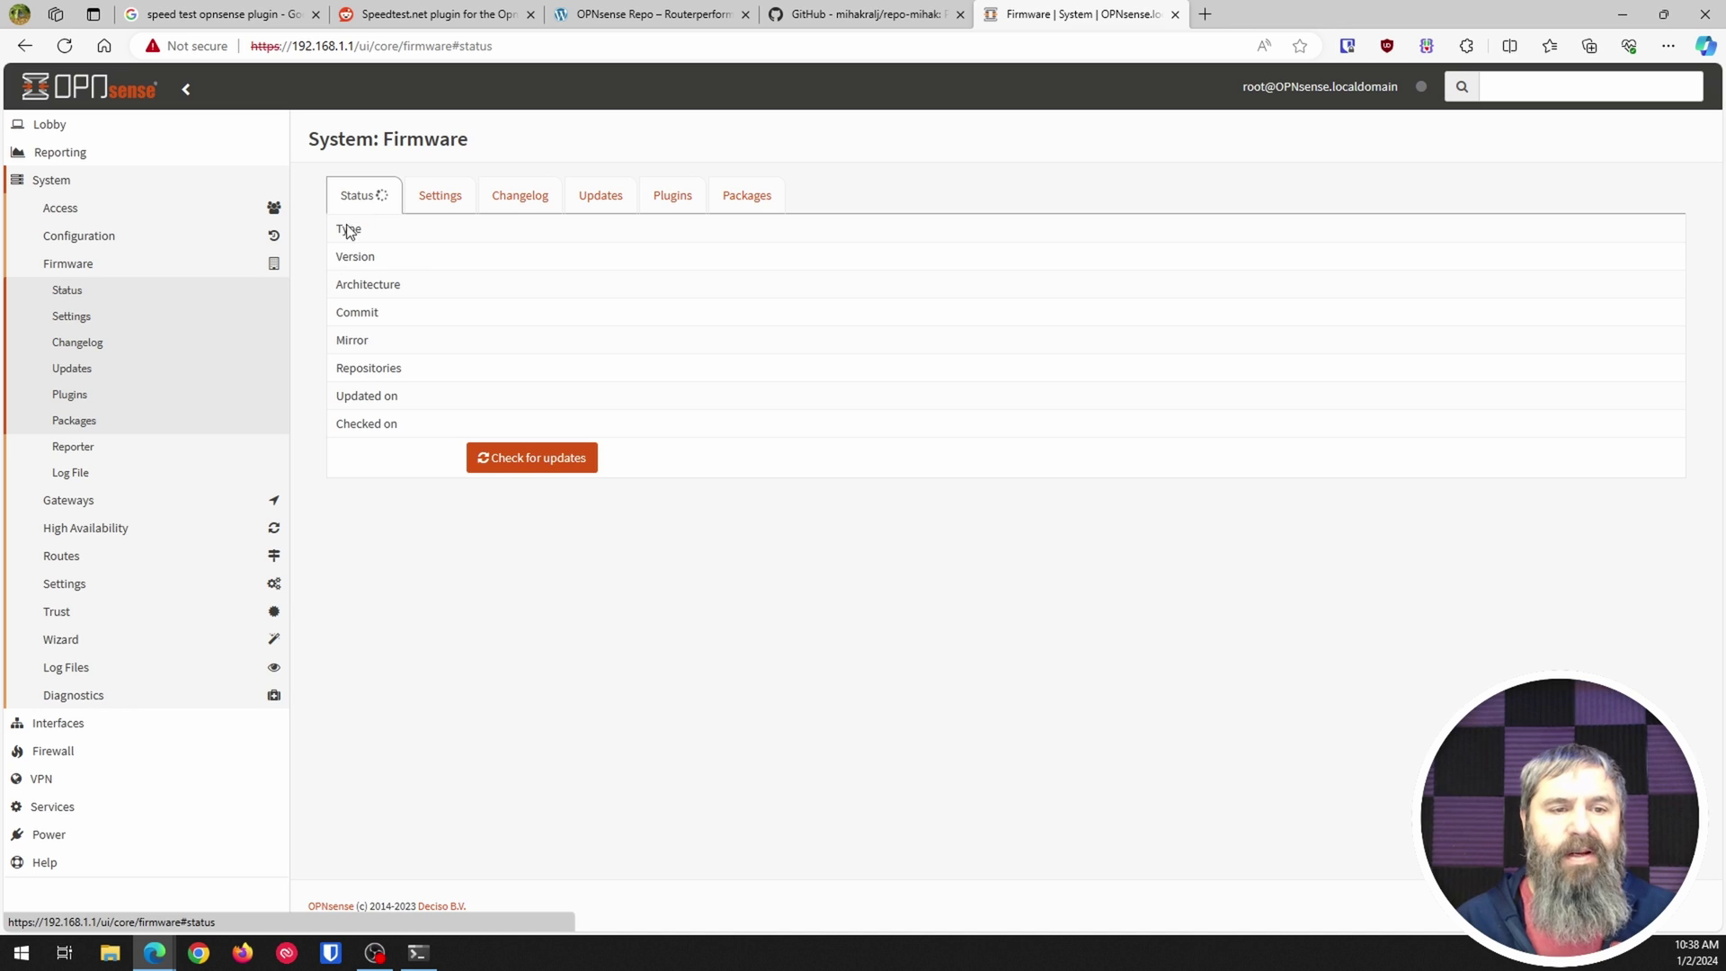
left_click(538, 460)
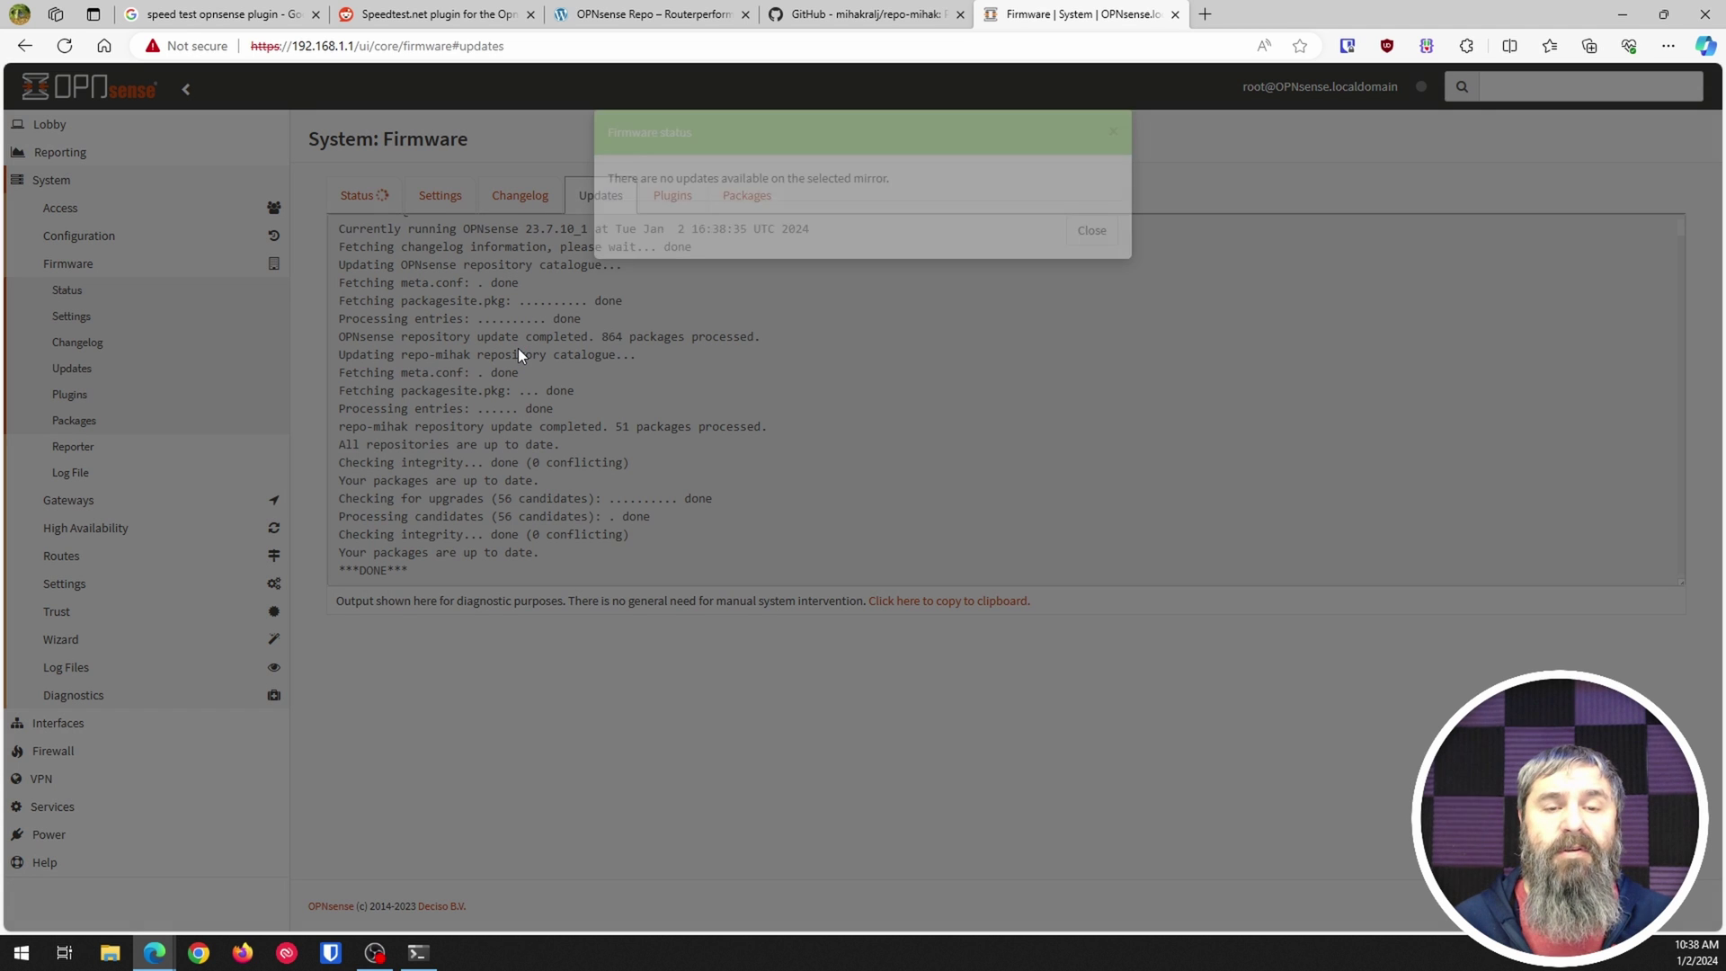
left_click(1091, 258)
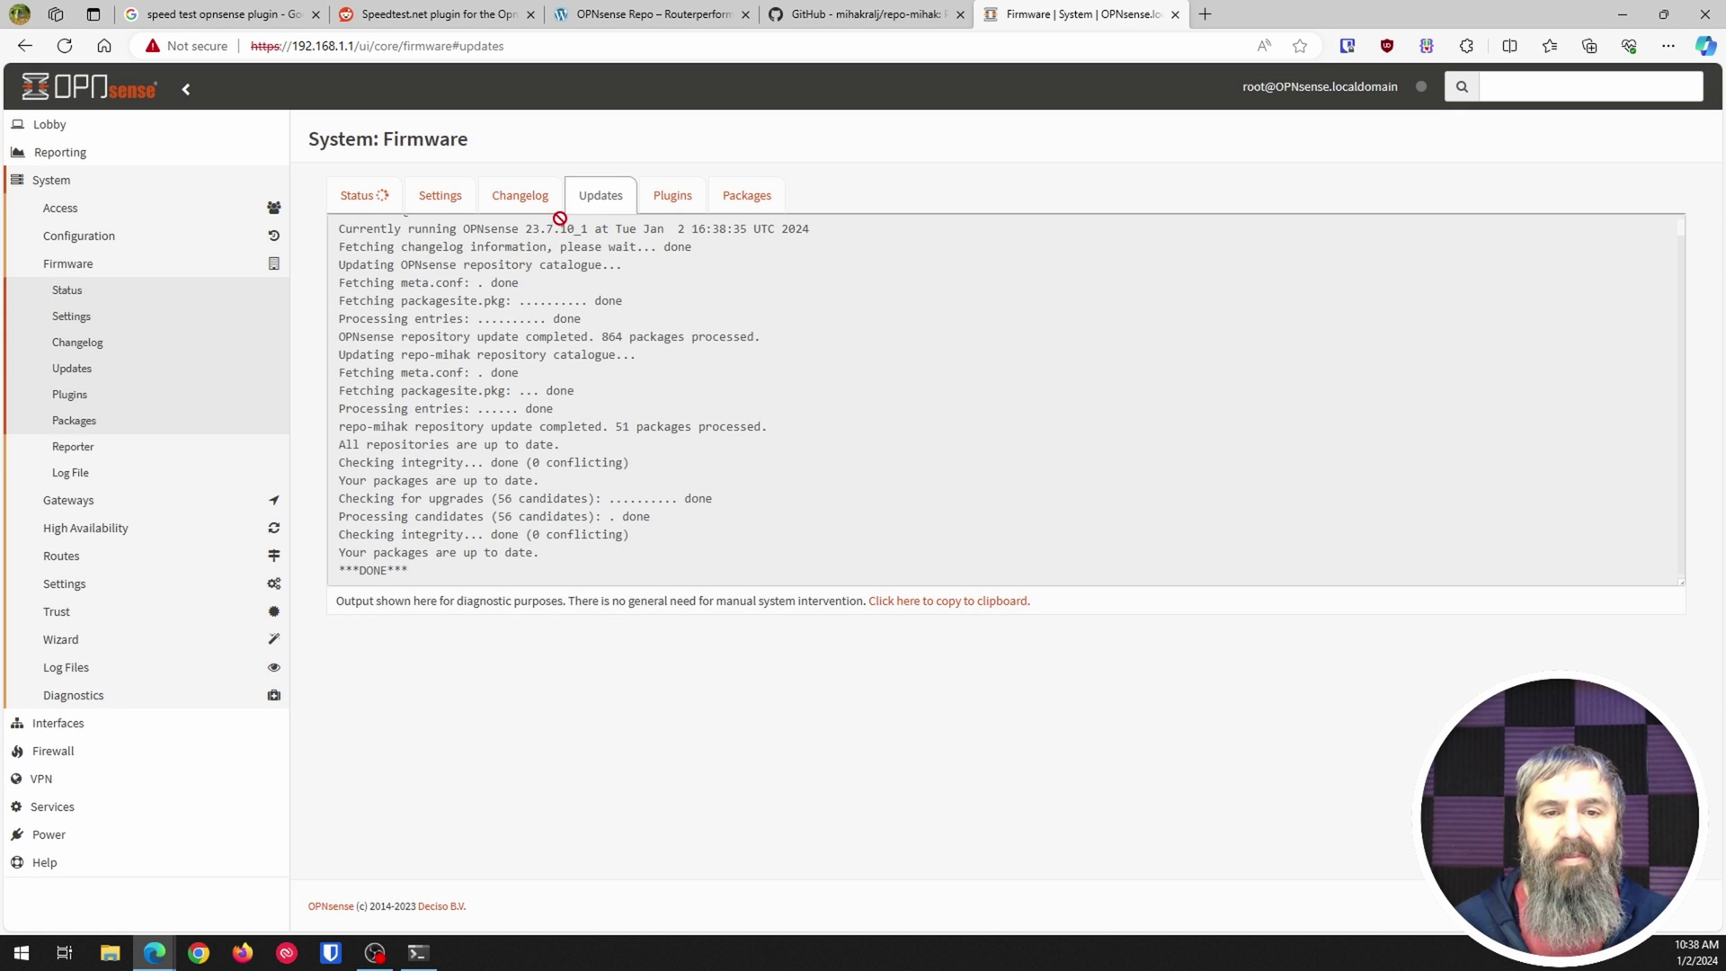
left_click(683, 202)
Step: Filter plugins by 'speed', review os-speedtest-community details, and install it, confirming the third-party prompt
left_click(420, 234)
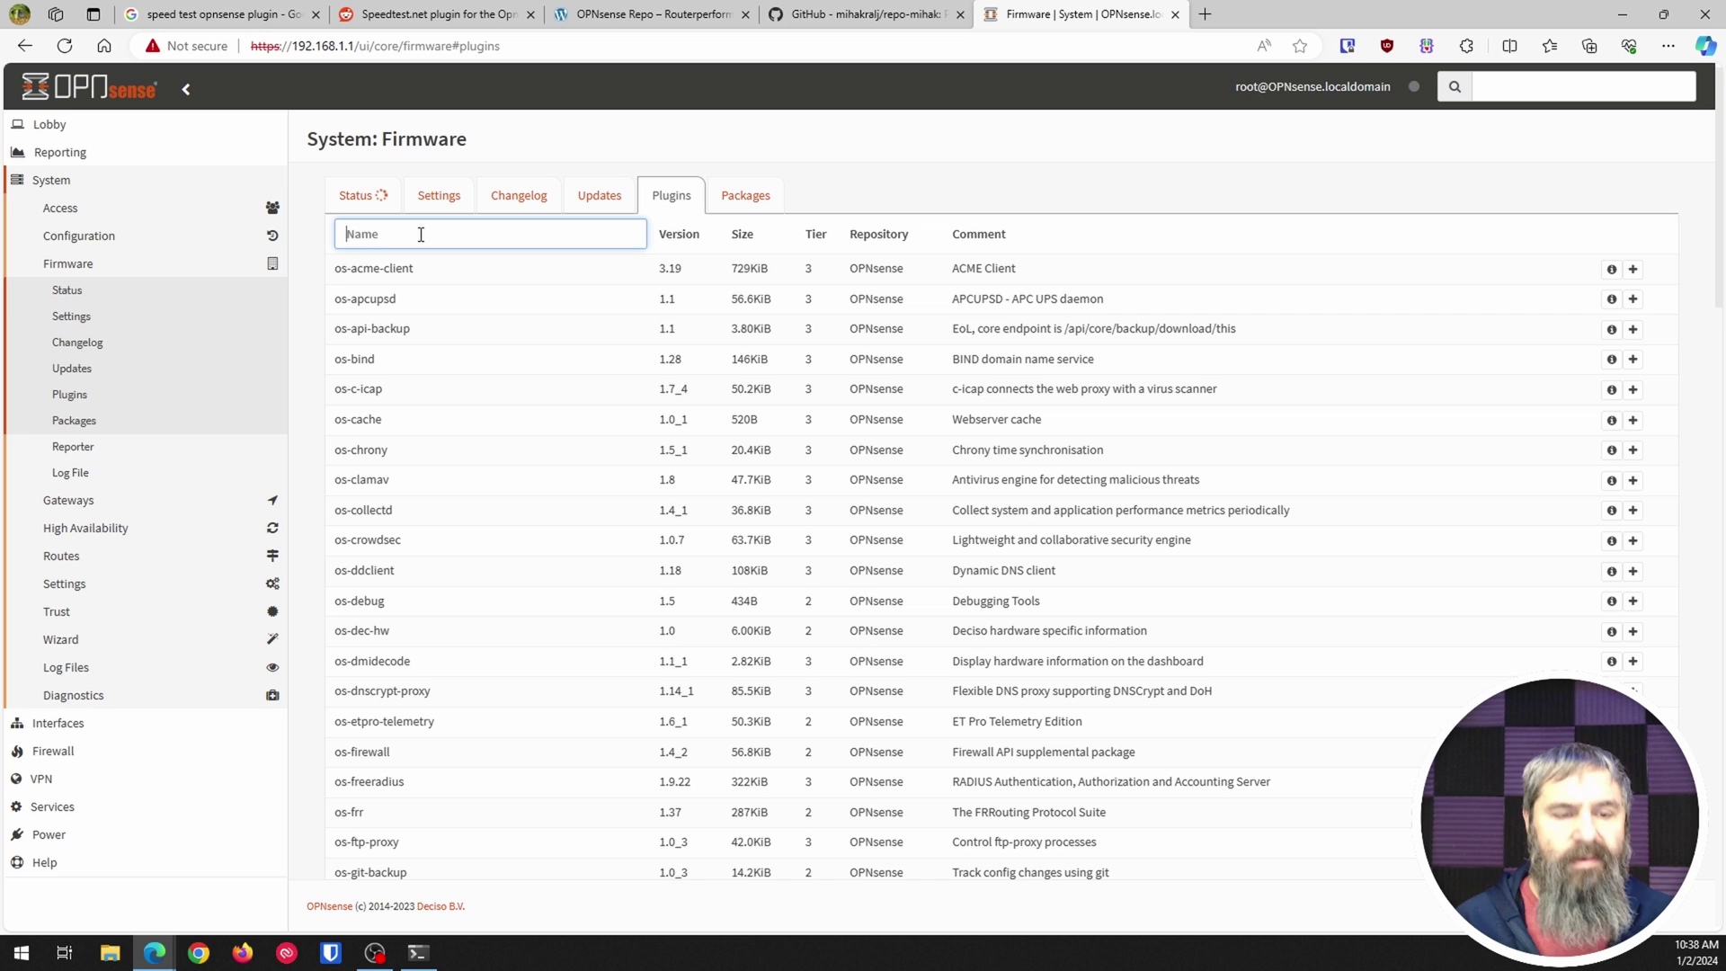
type("speed")
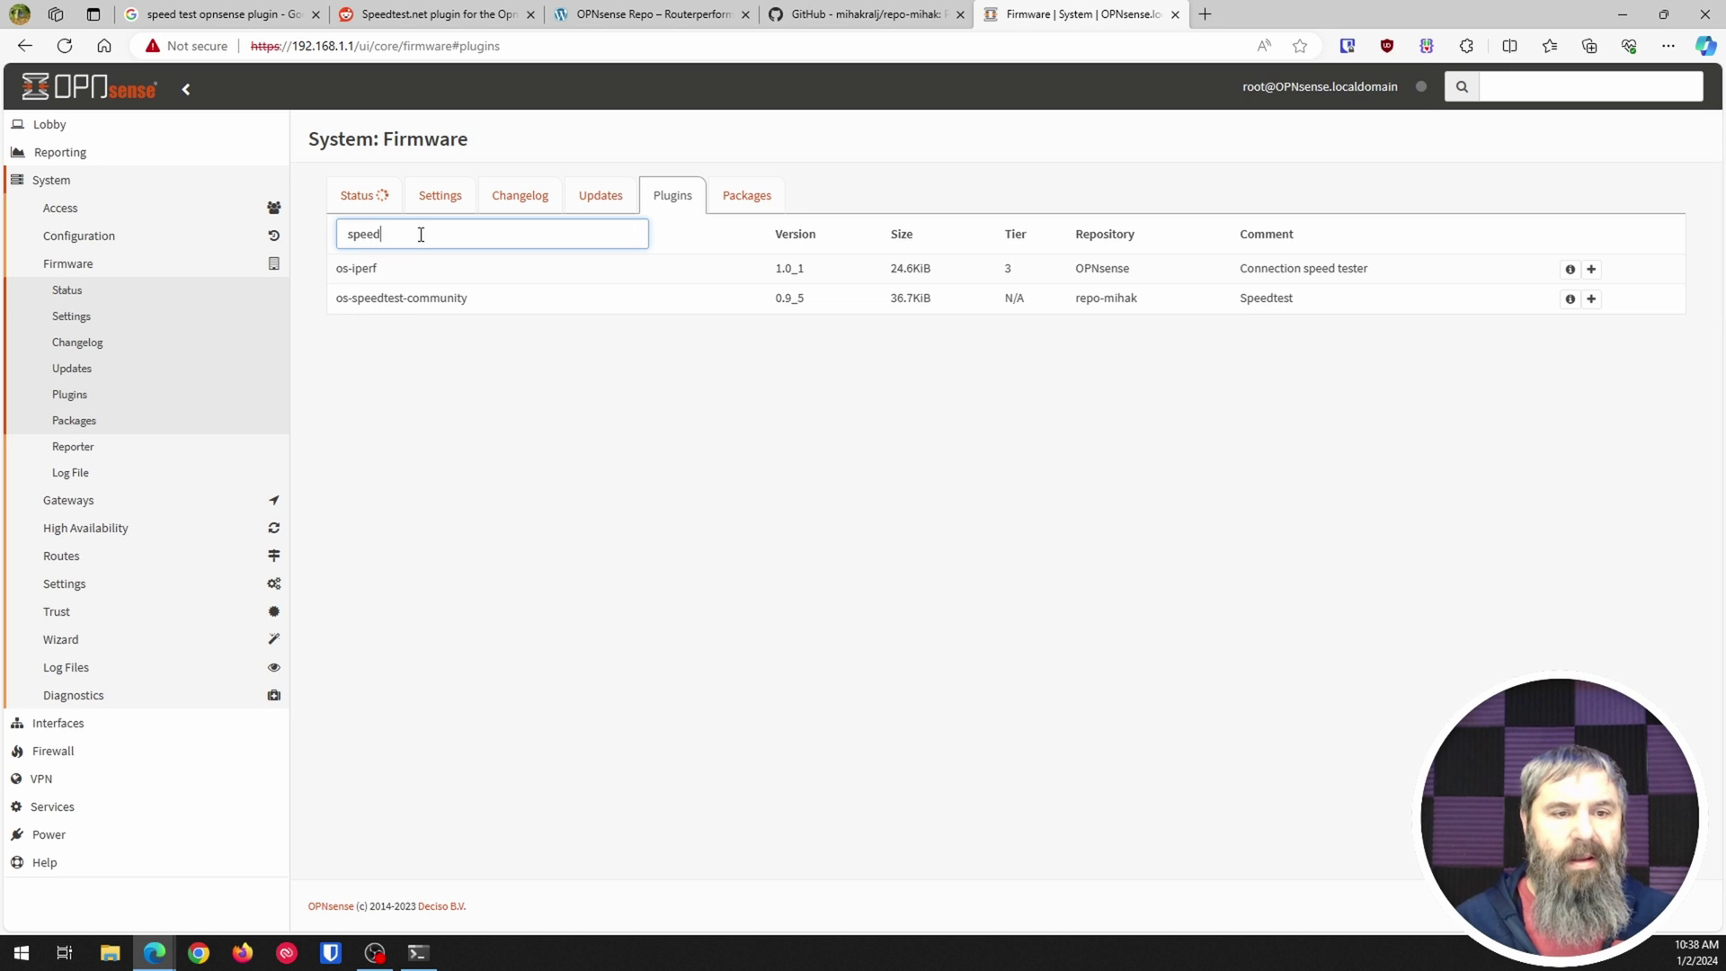
left_click(402, 302)
left_click_drag(364, 297, 470, 301)
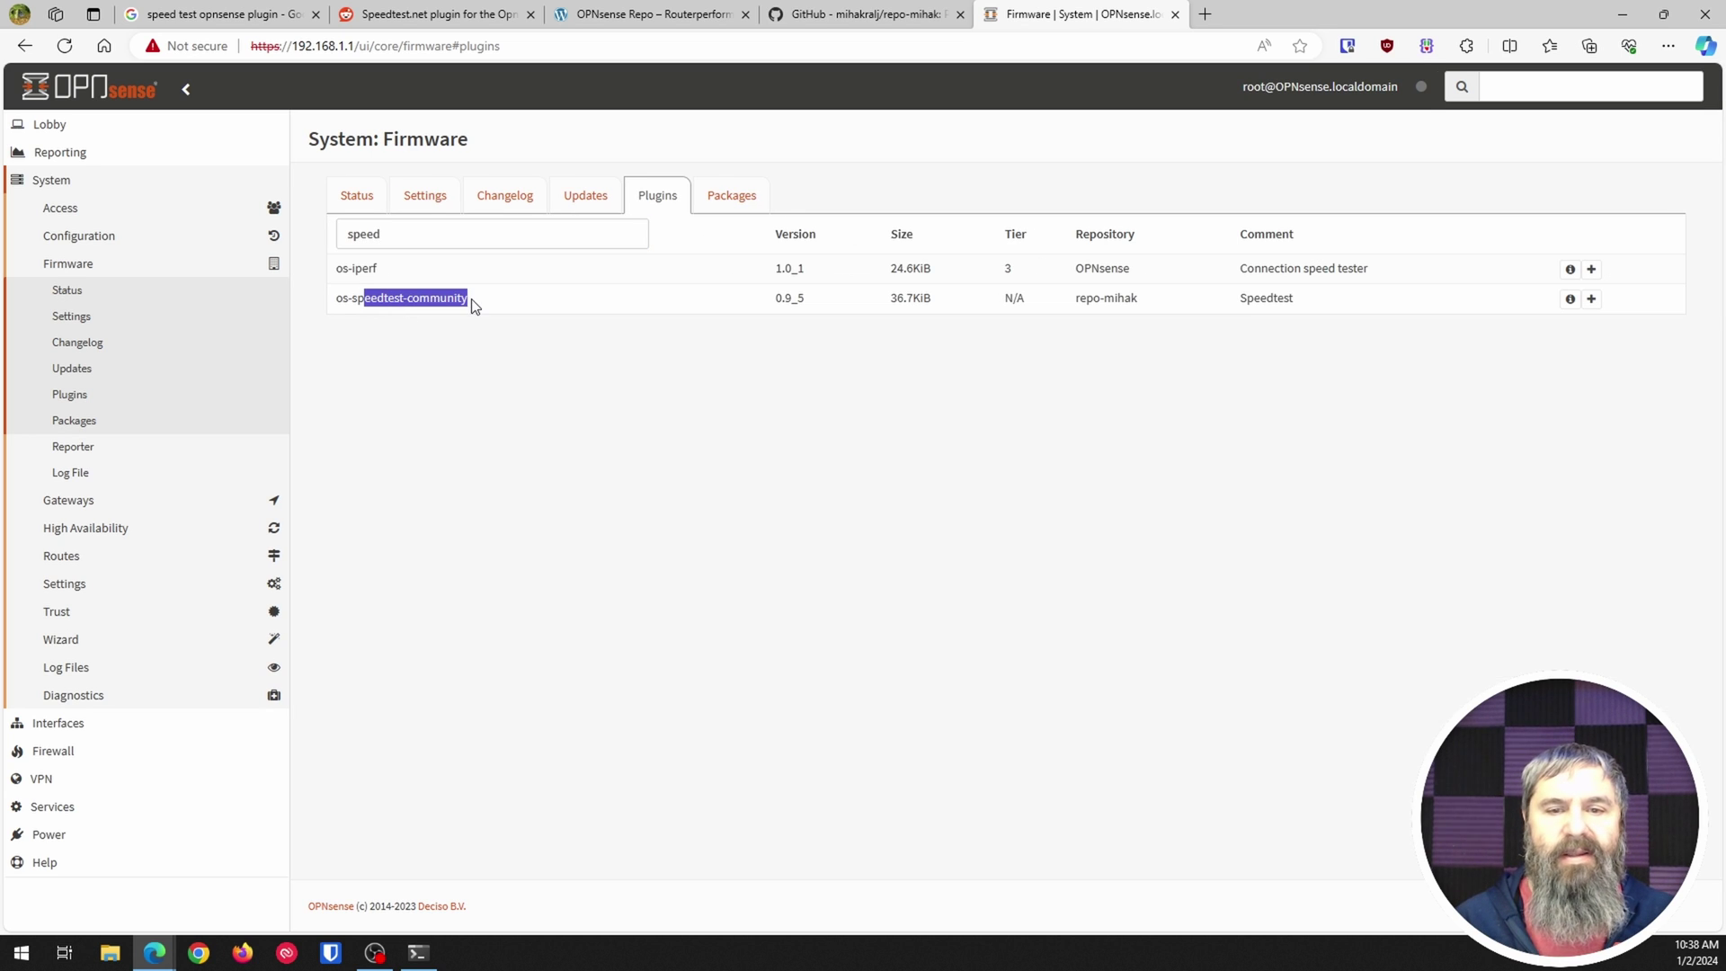
left_click(1569, 299)
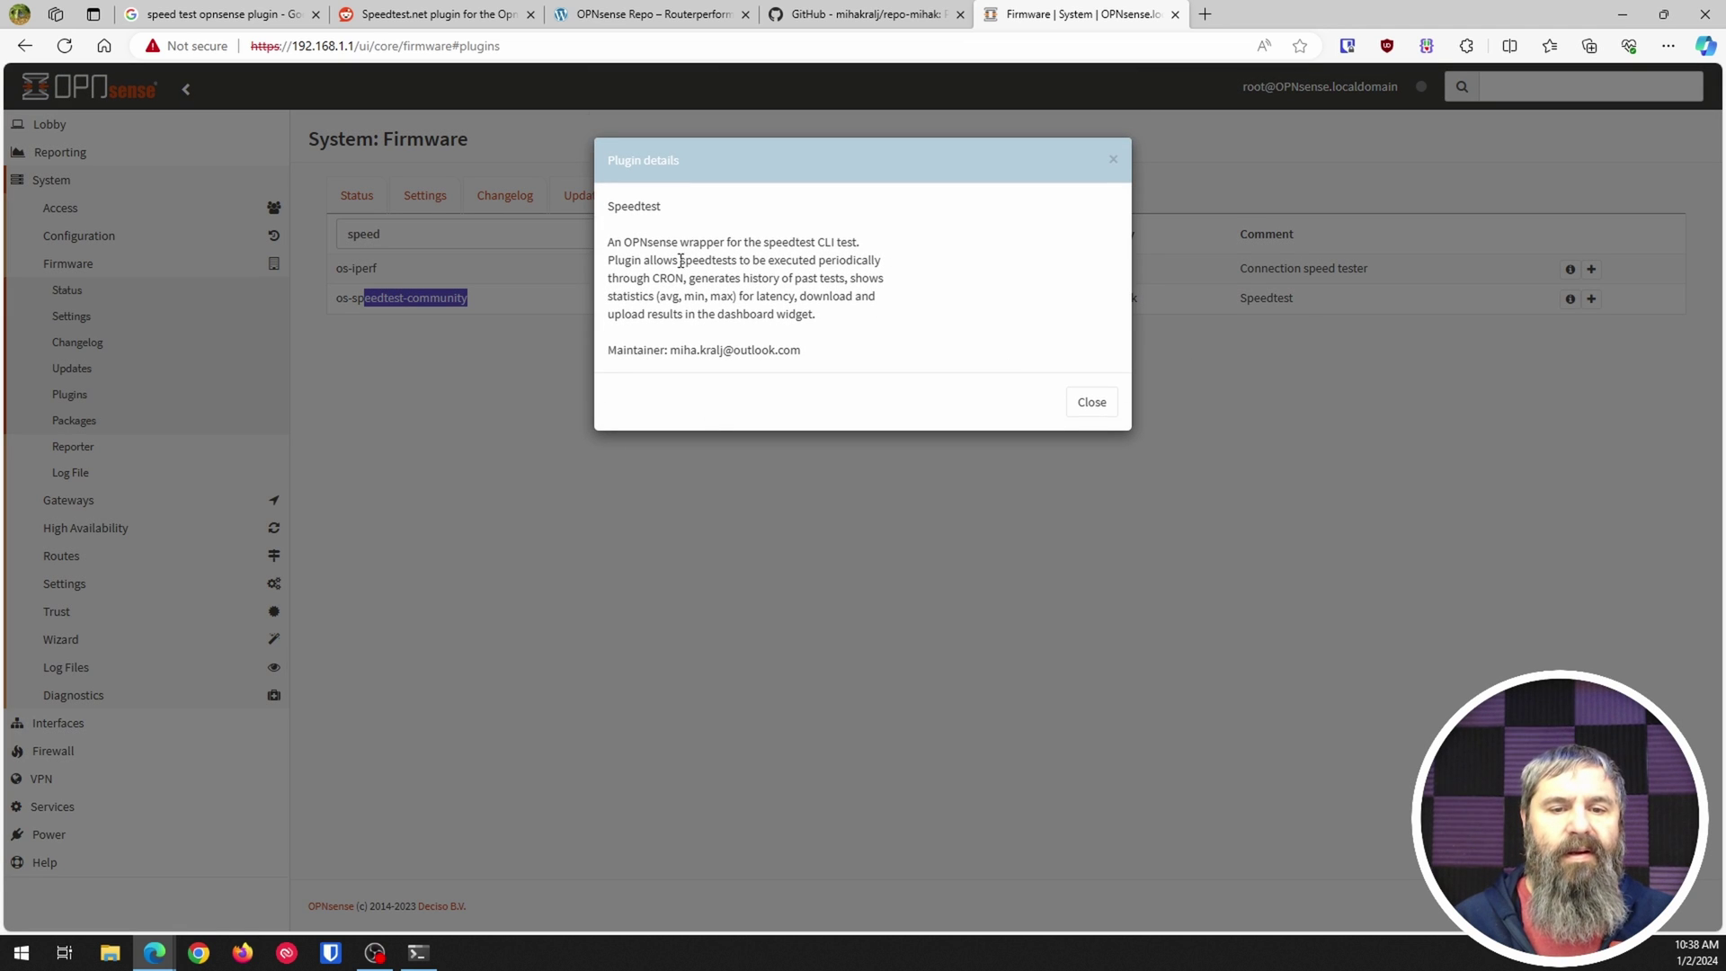
left_click_drag(608, 351, 811, 358)
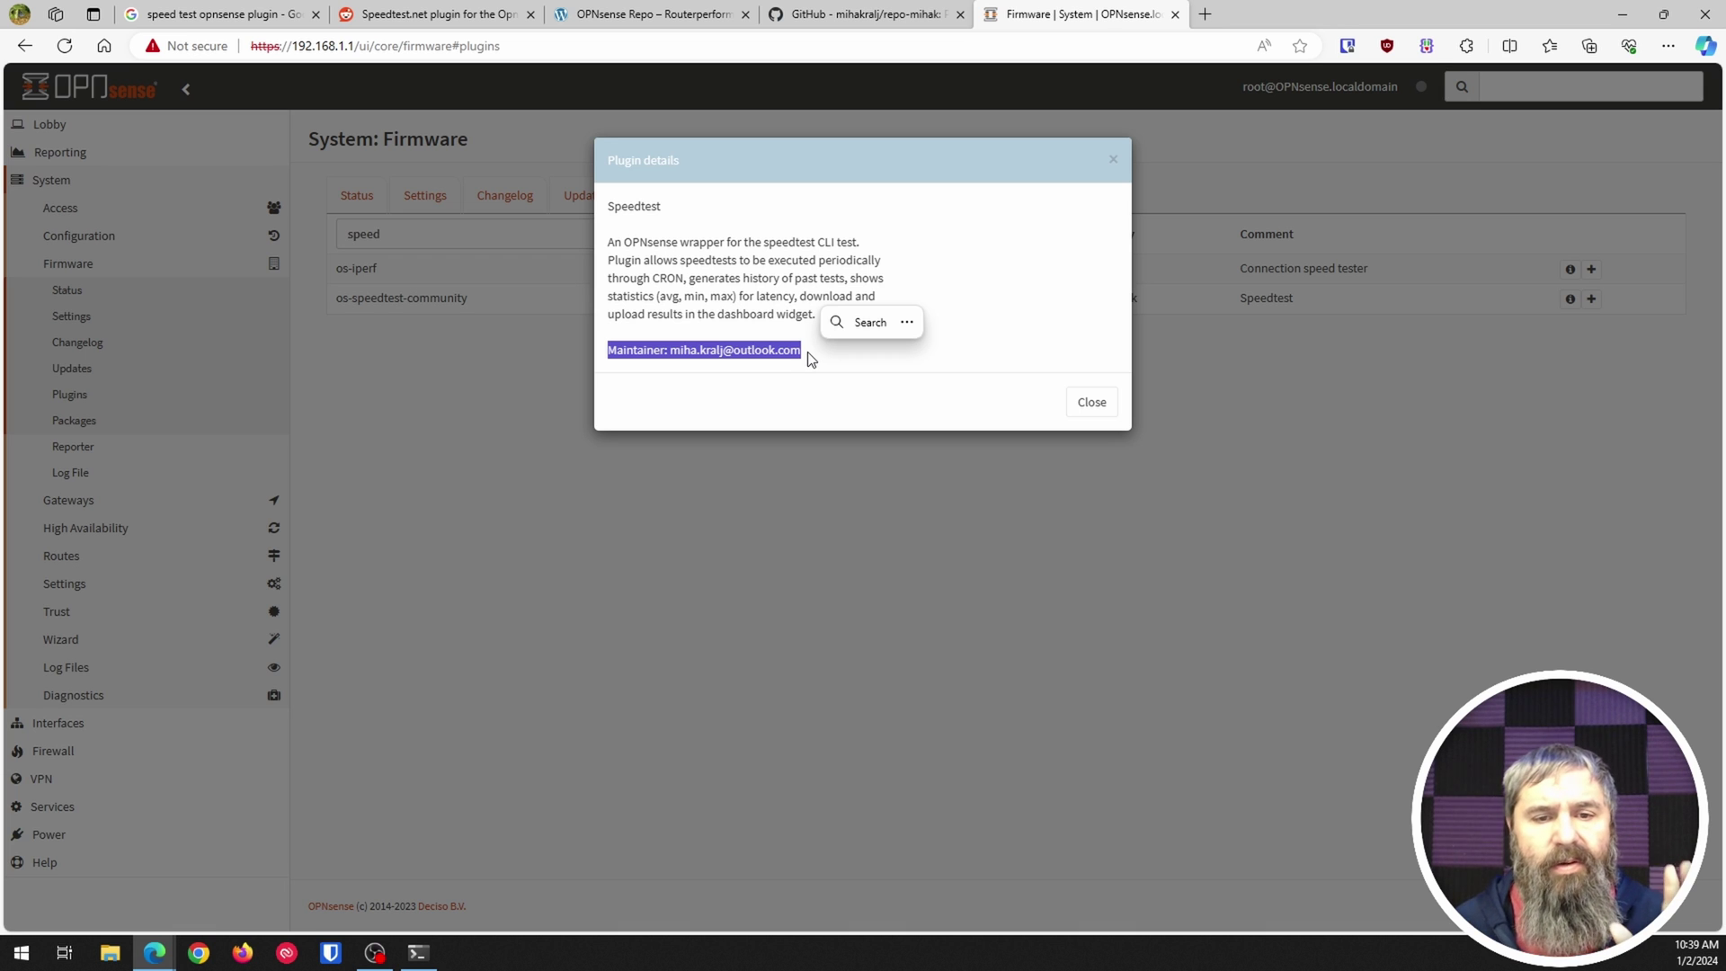
left_click(1091, 401)
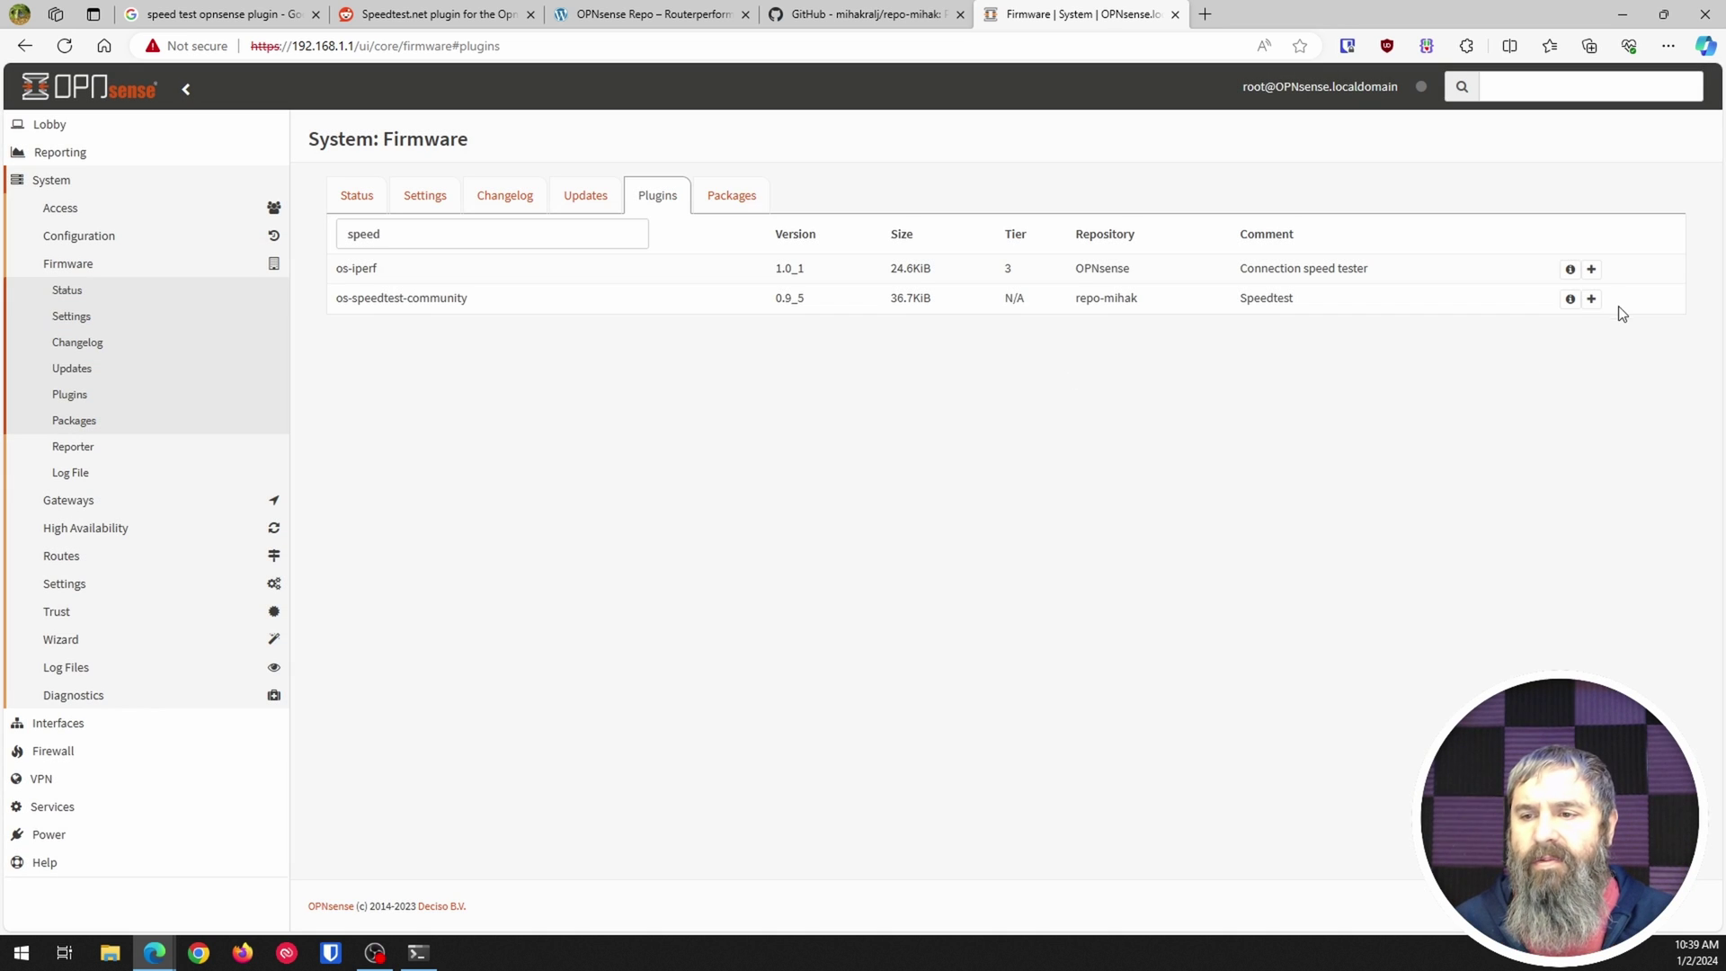
left_click(1591, 298)
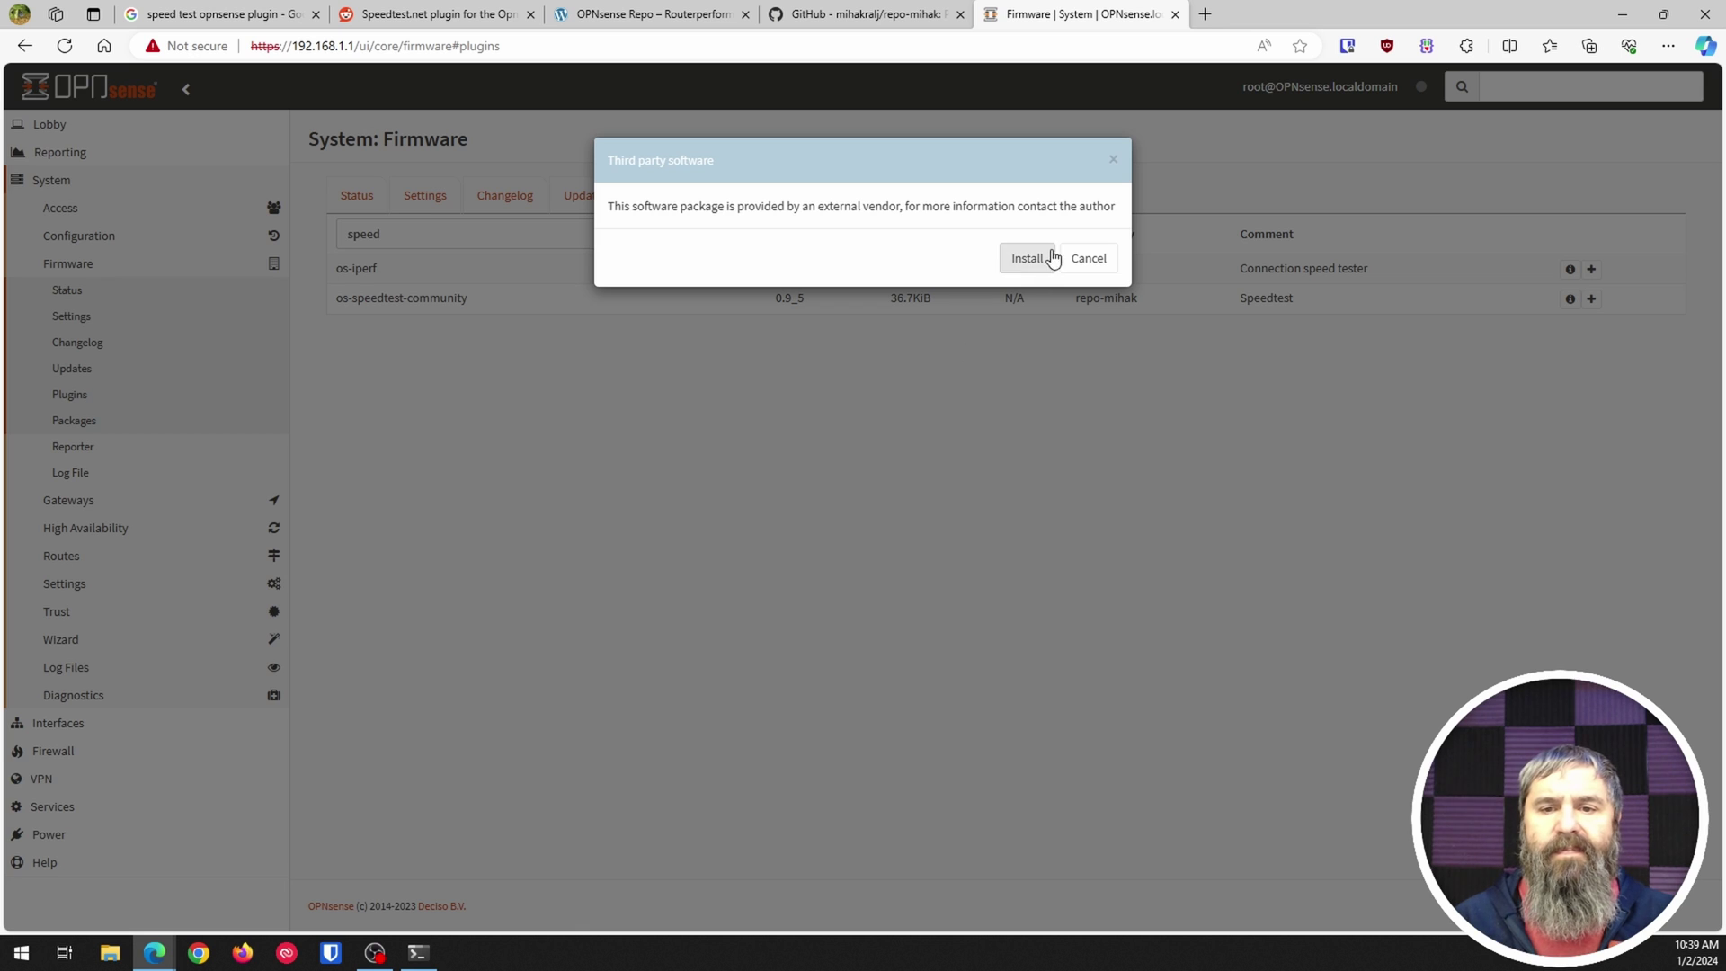
left_click(1050, 257)
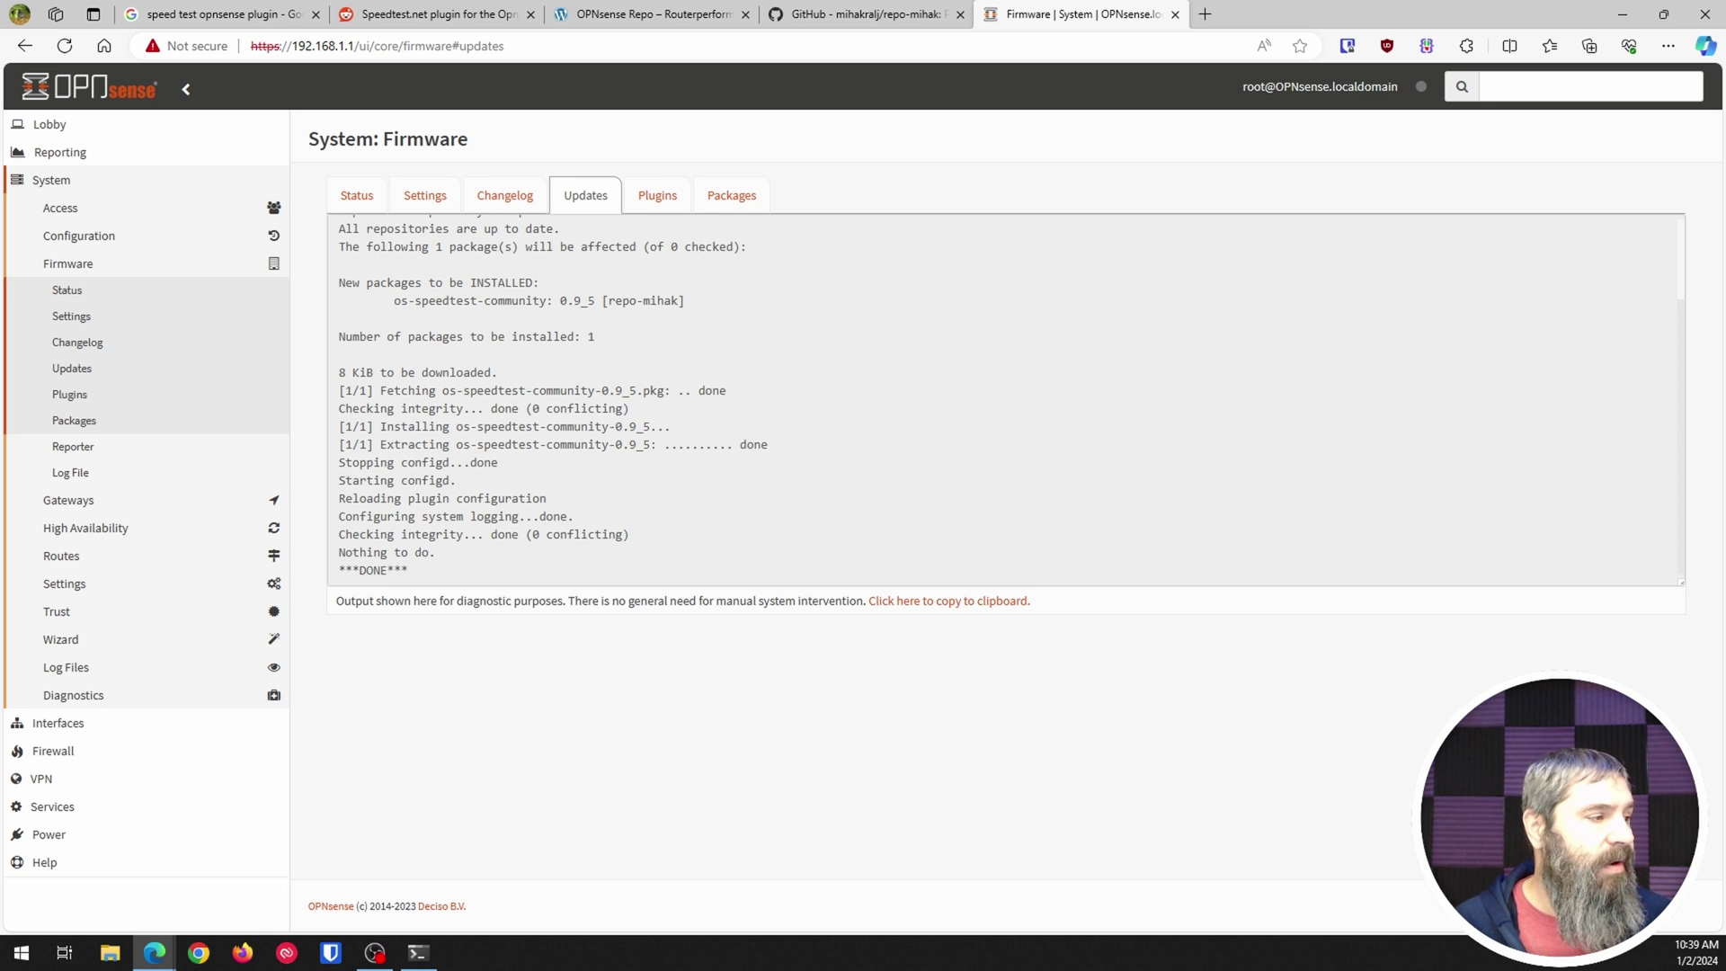
Step: Open Reporting > Speedtest and install the Ookla speedtest module
left_click(53, 155)
left_click(60, 291)
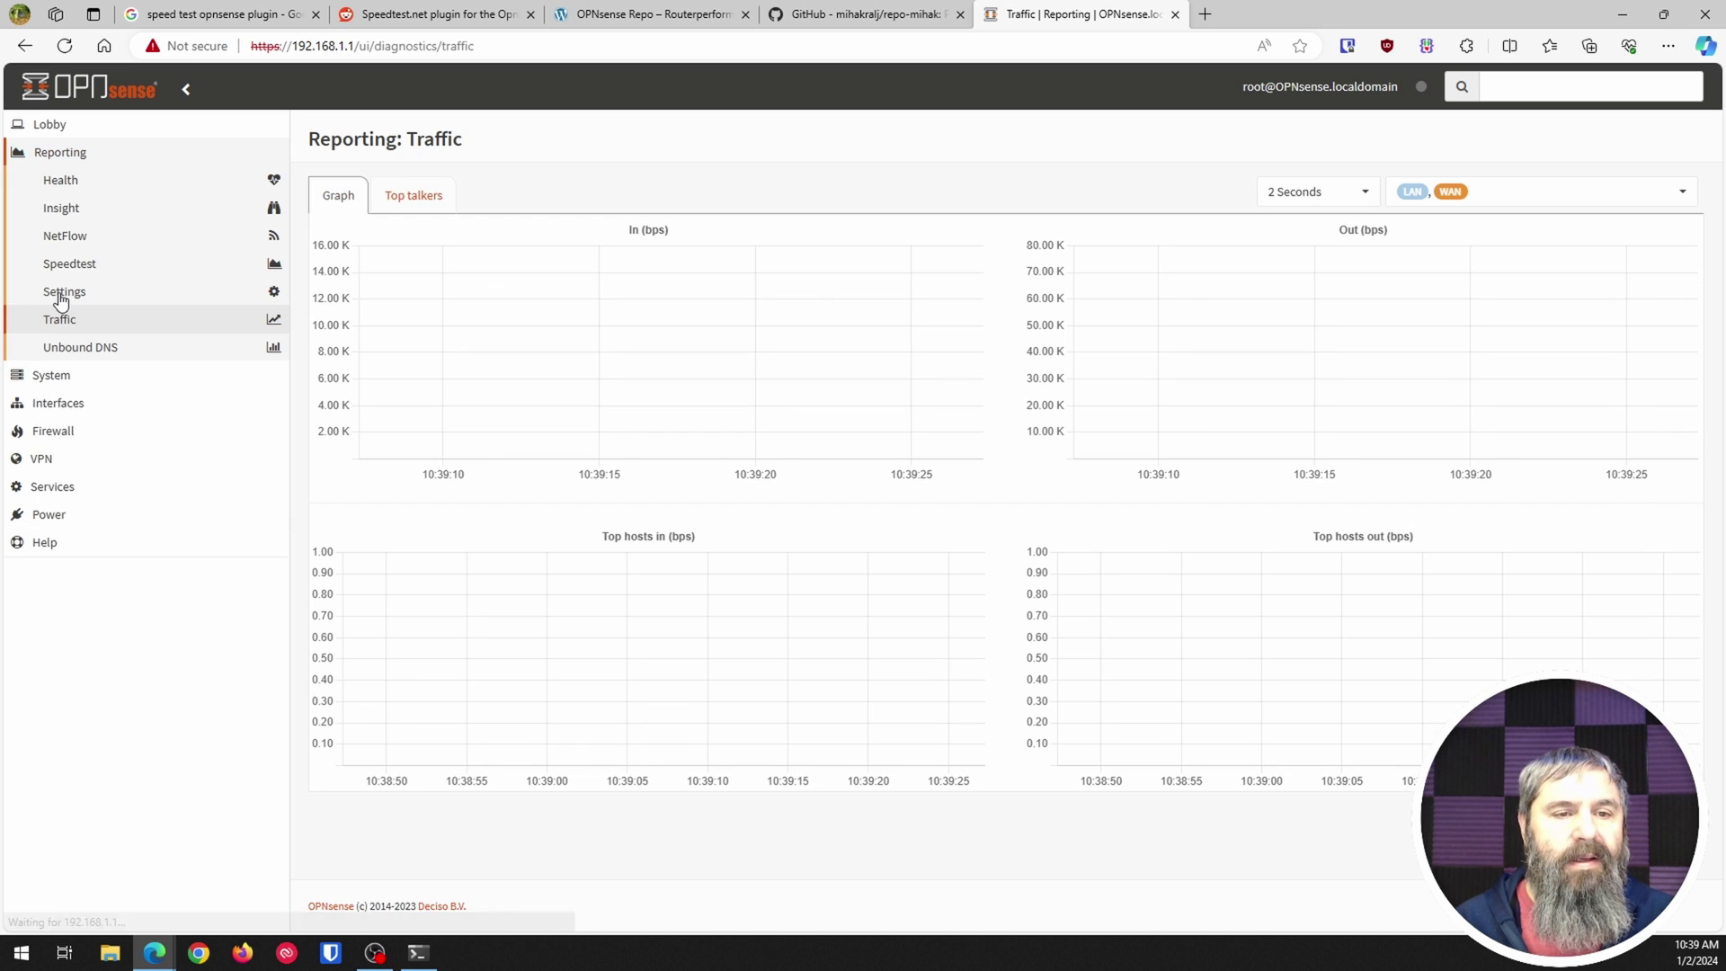
left_click(62, 270)
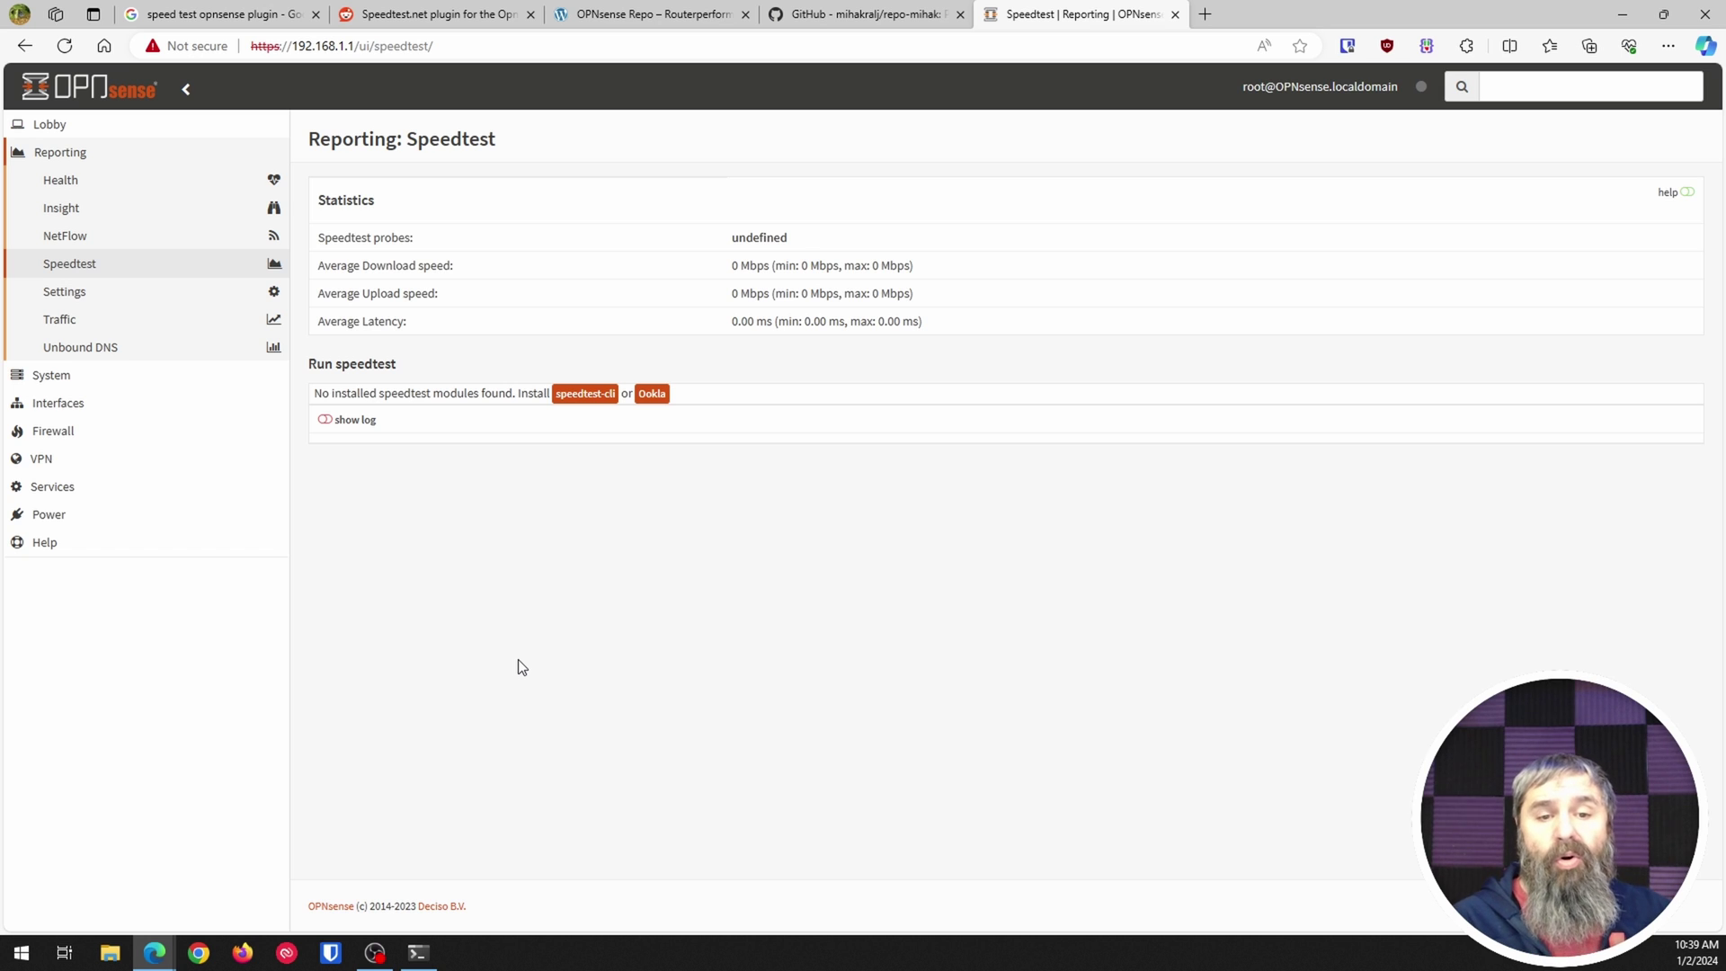
left_click(653, 398)
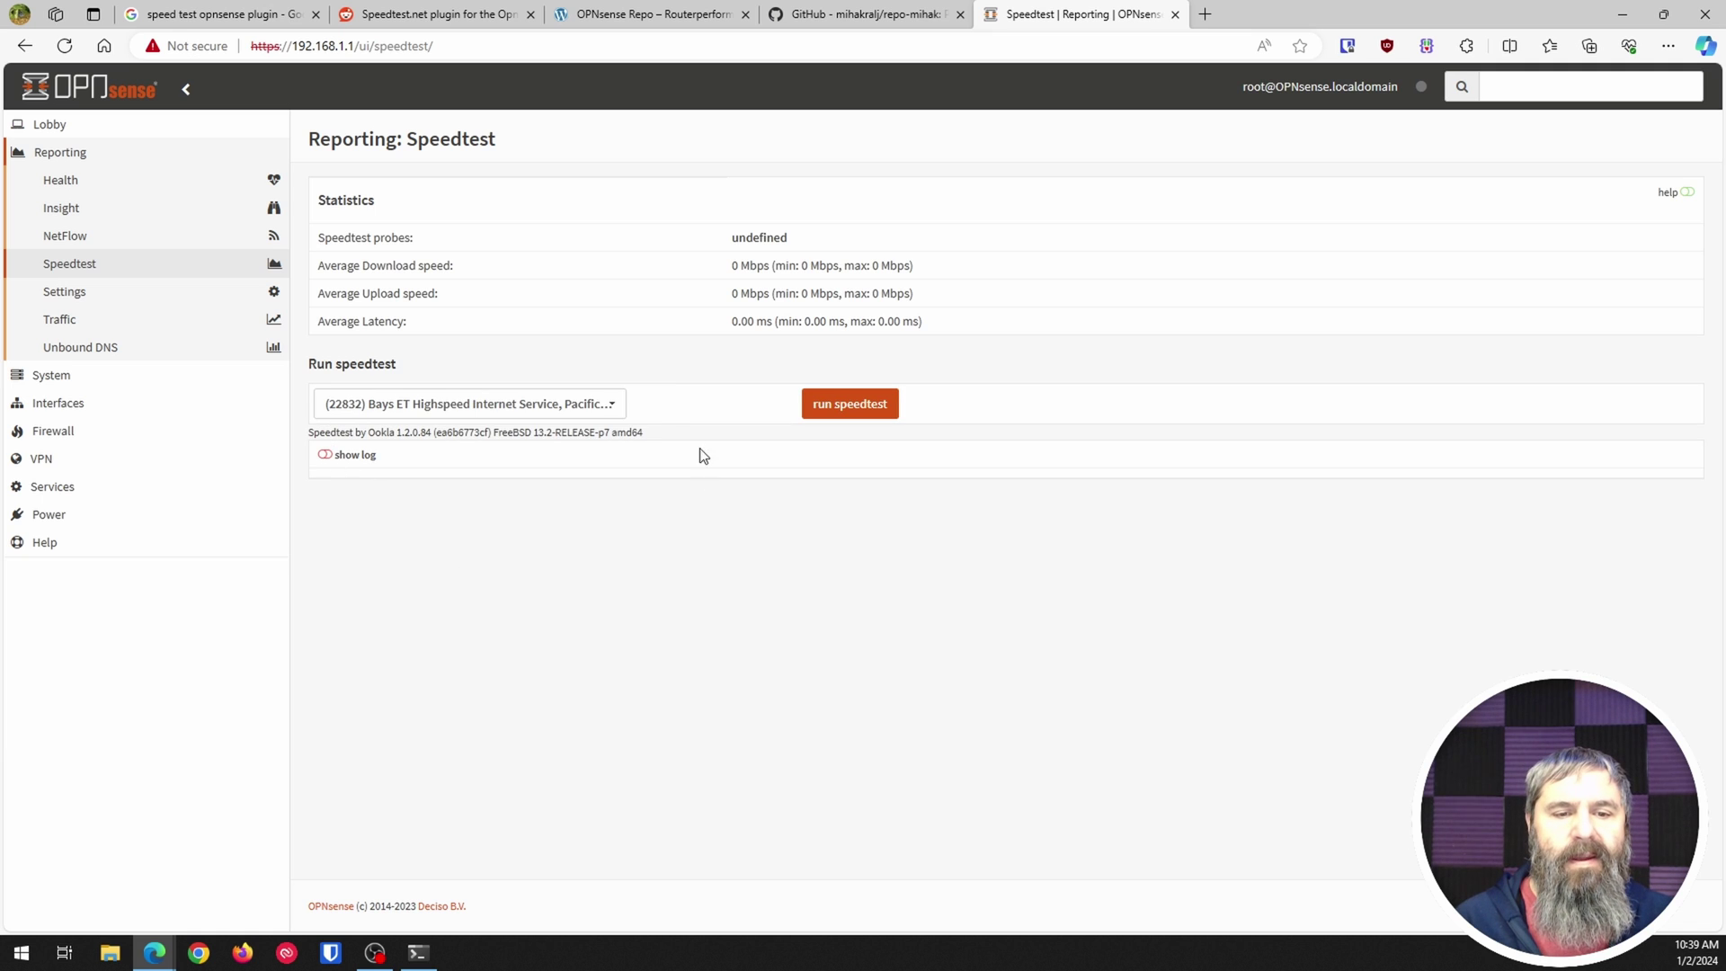
Step: Run a speed test against the AT&T, St. Louis server
left_click(603, 406)
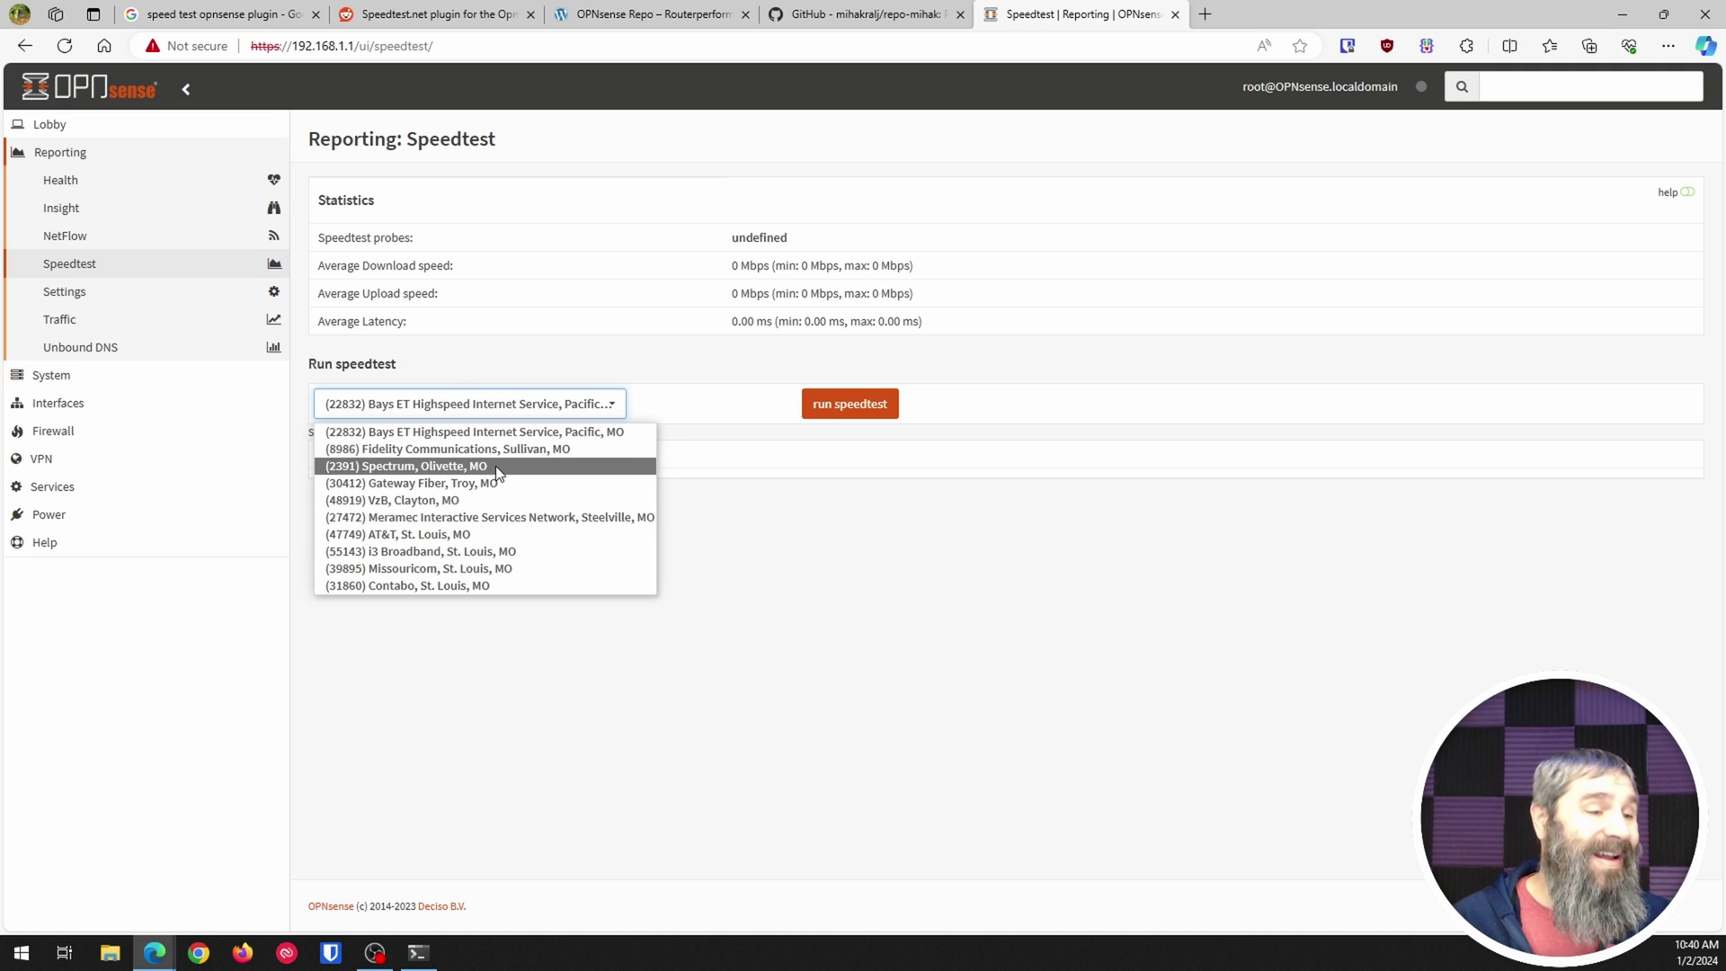
left_click(407, 536)
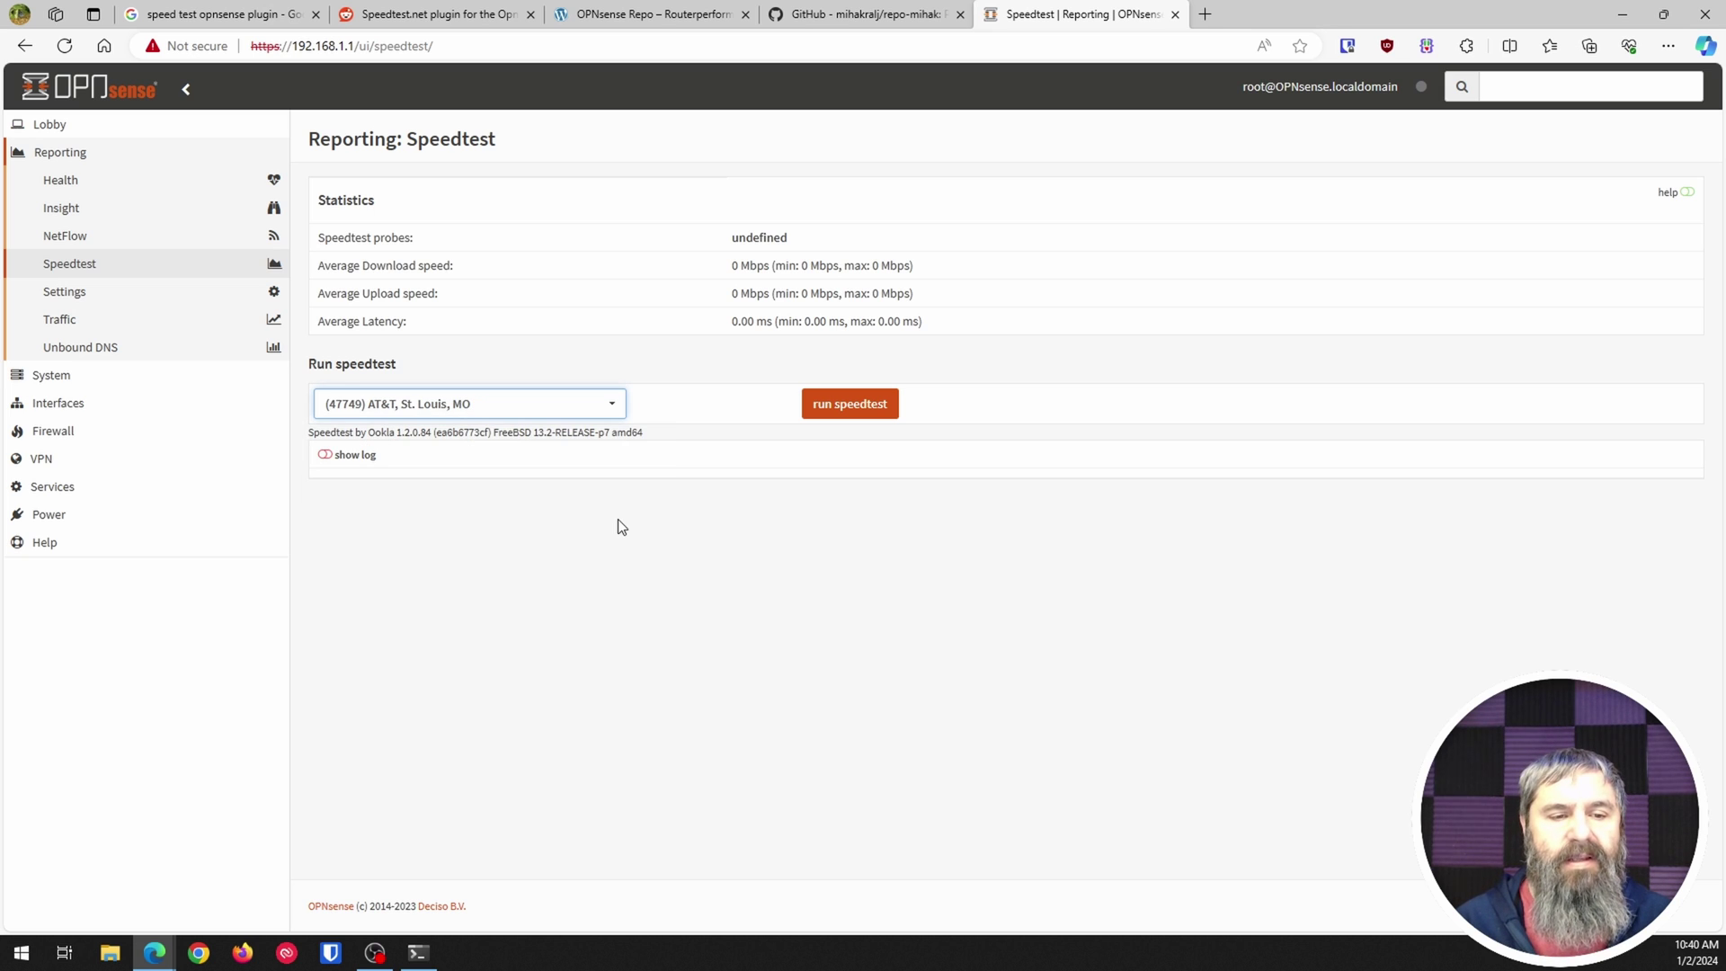
left_click(840, 406)
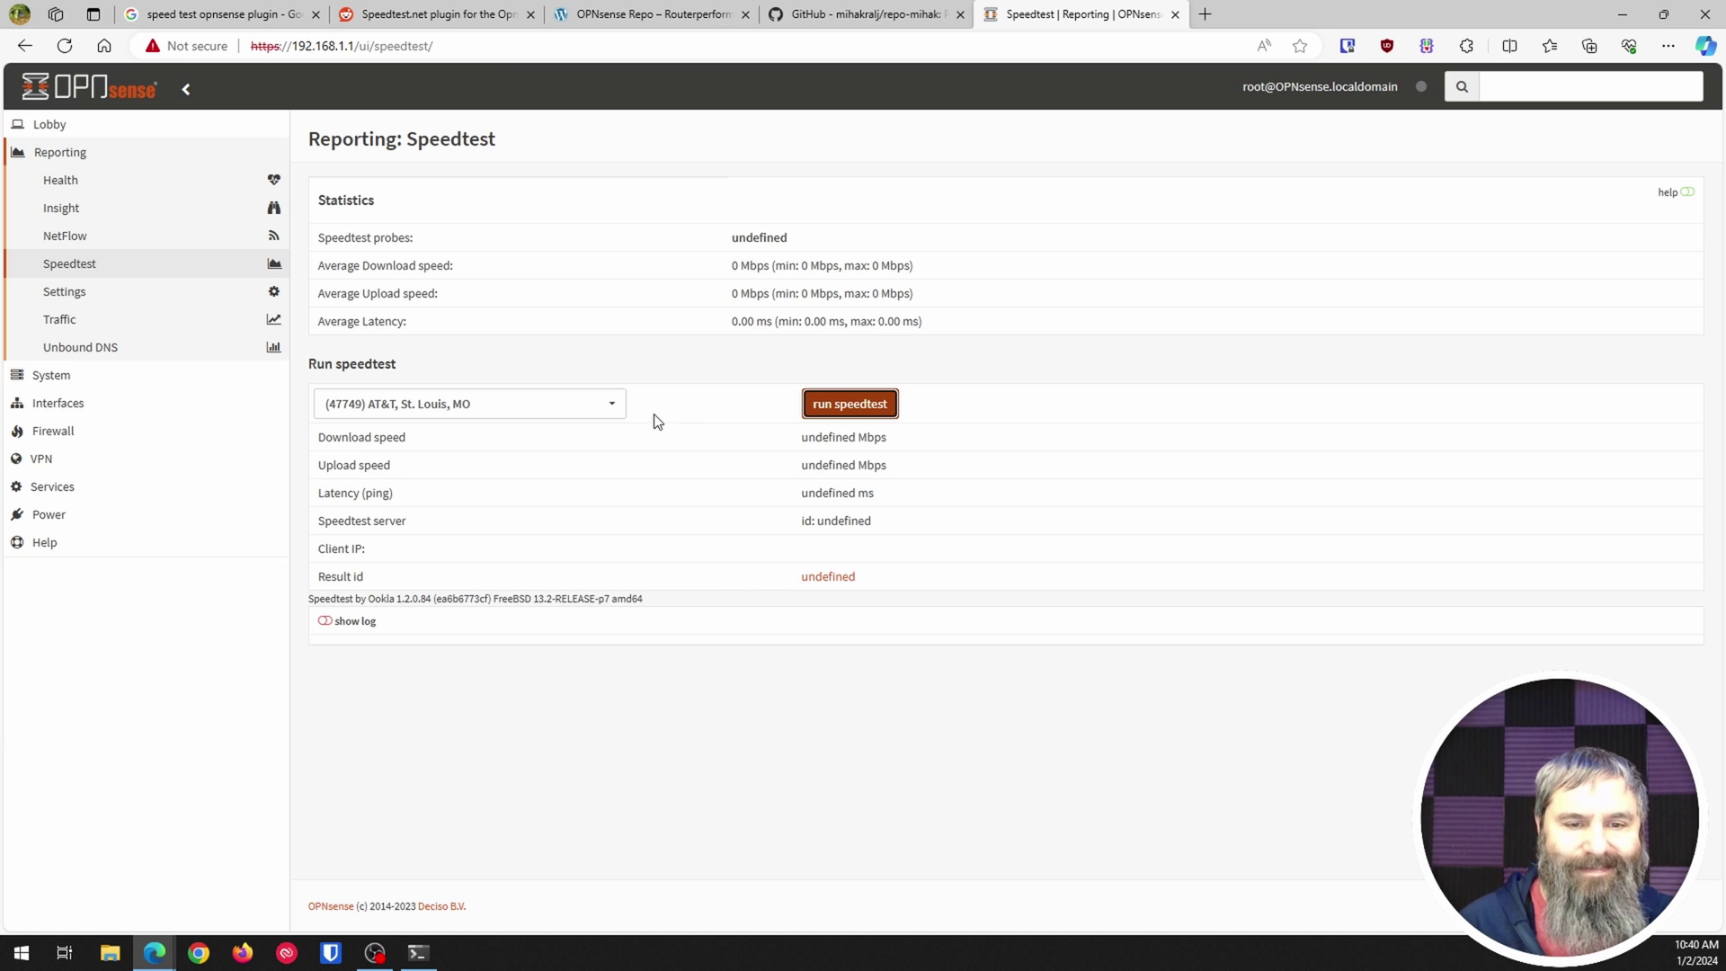
Step: Reload the Speedtest page and select server (55143) i3 Broadband, St. Louis, MO
left_click(613, 411)
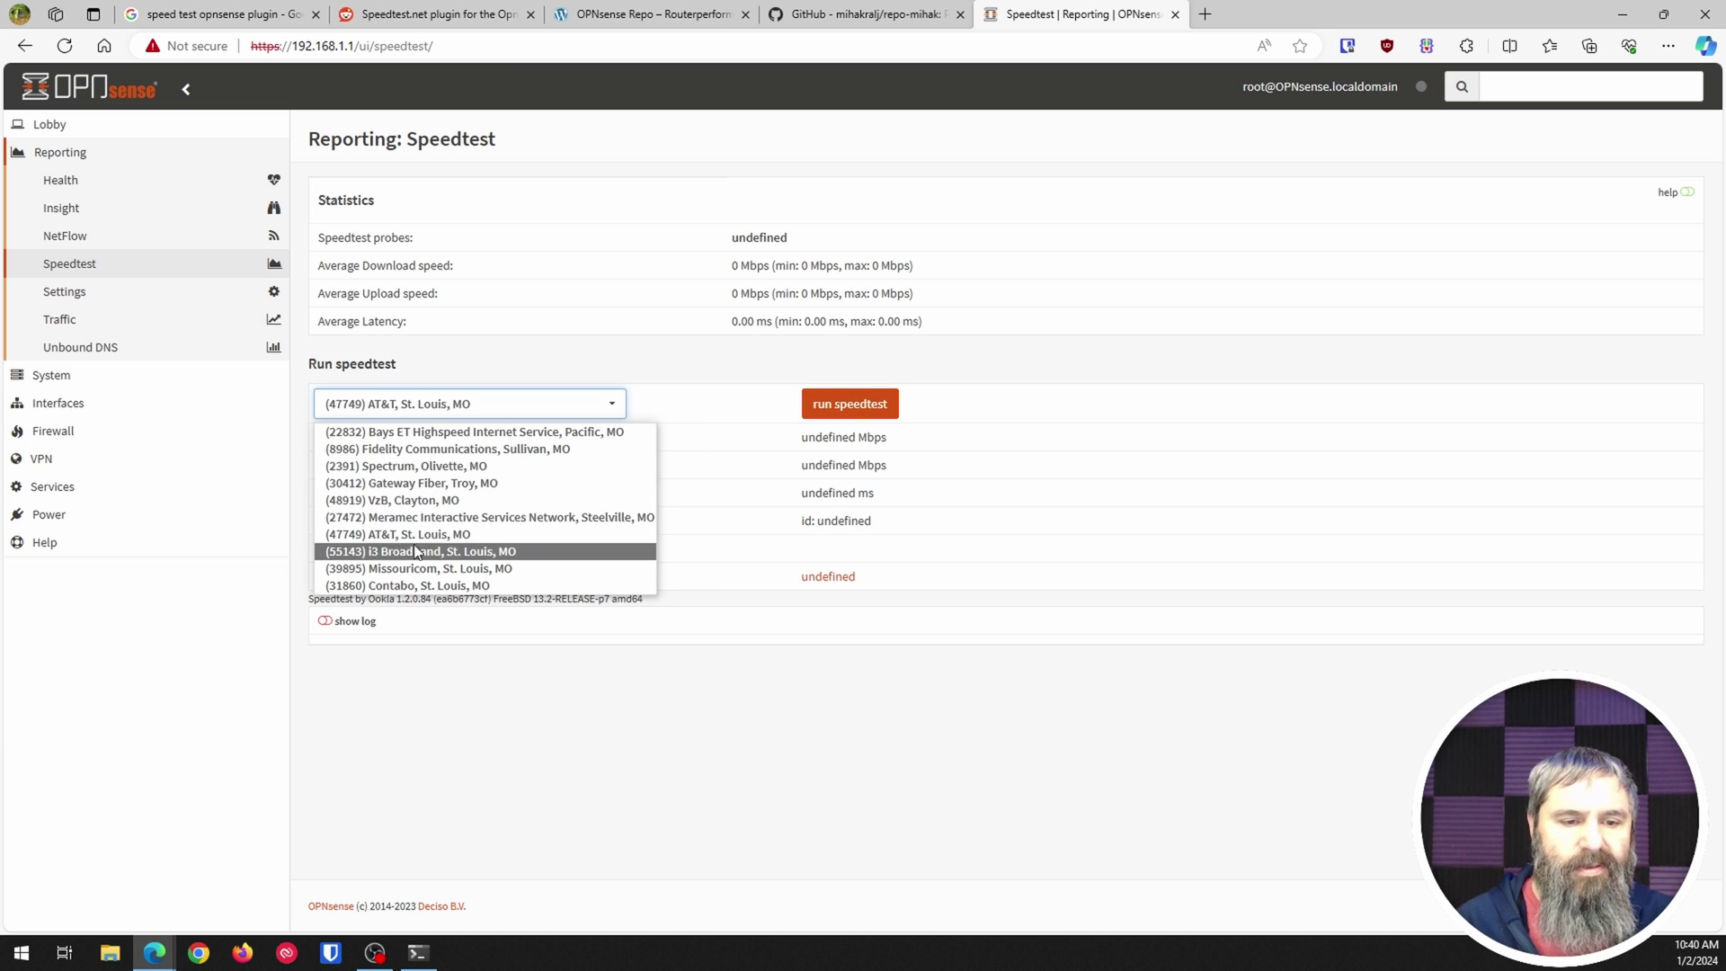
left_click(676, 737)
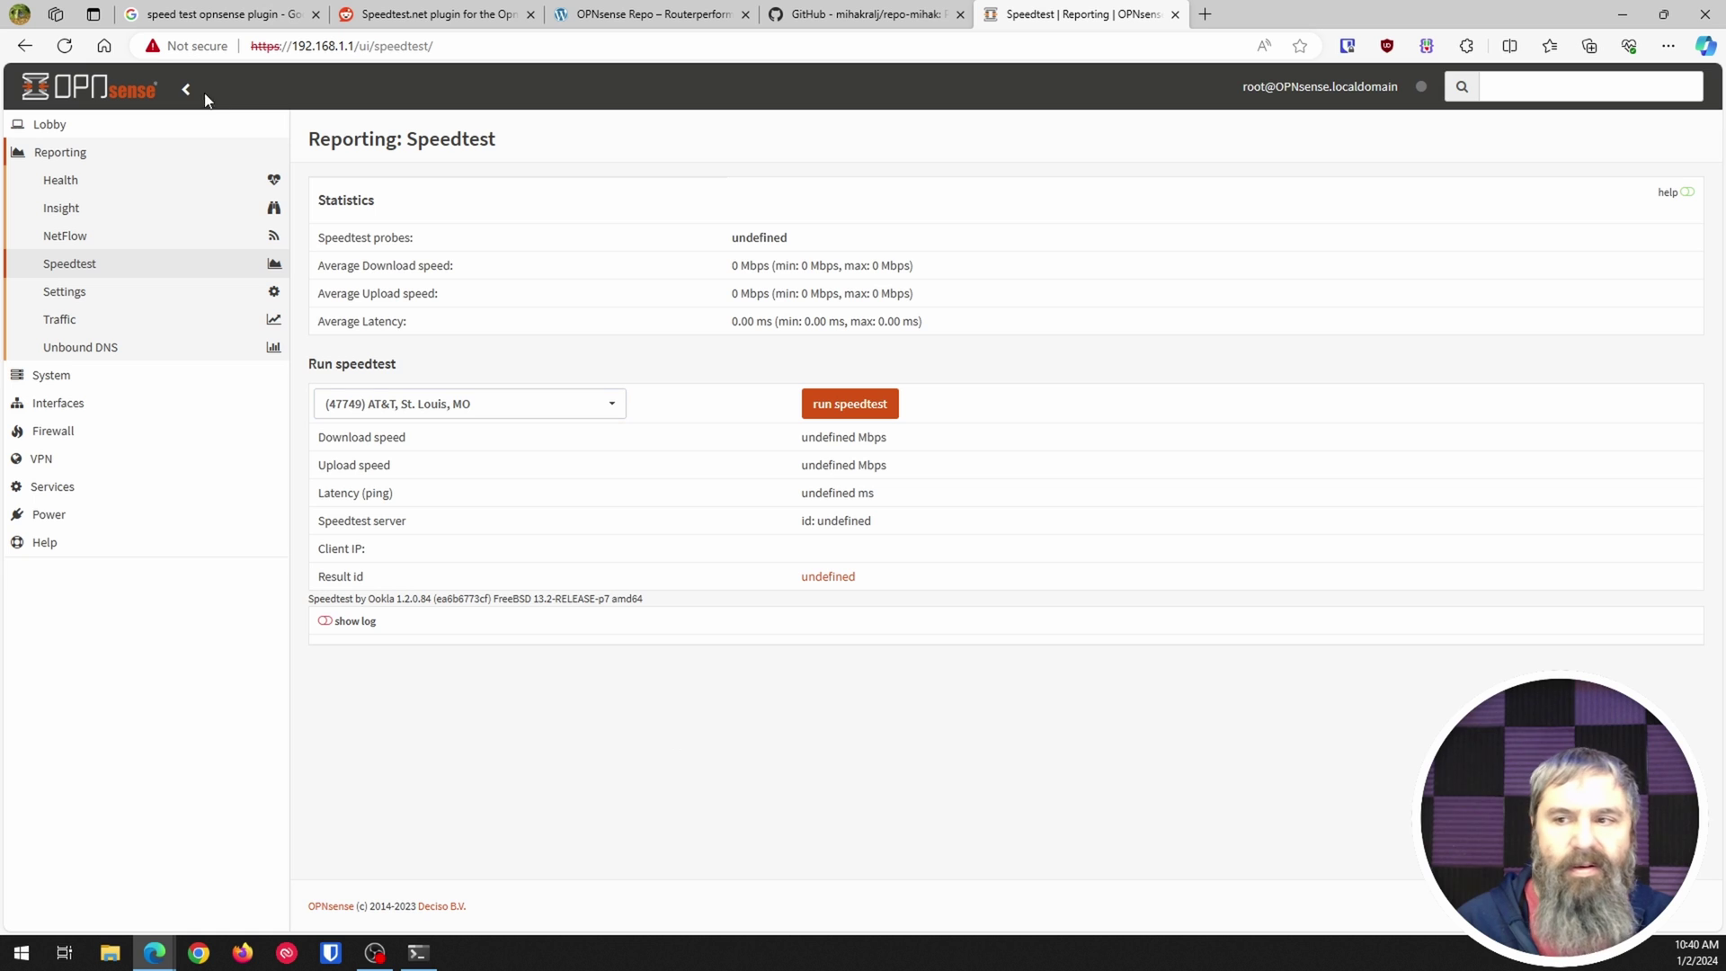
left_click(64, 46)
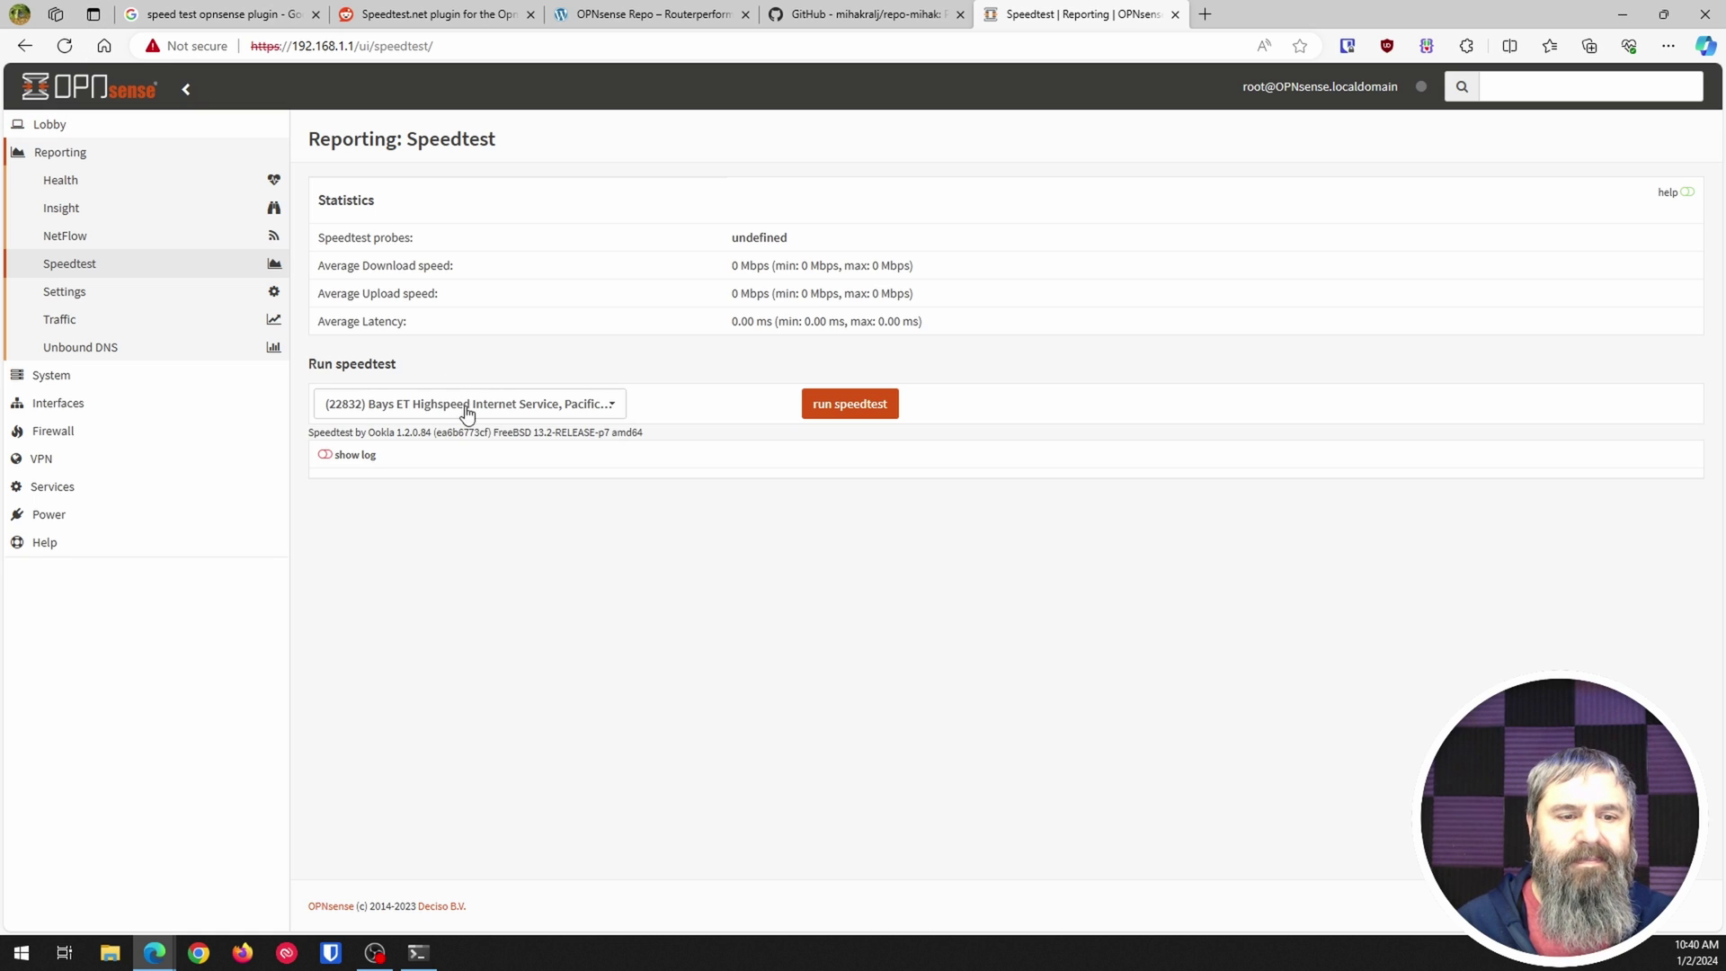
left_click(539, 404)
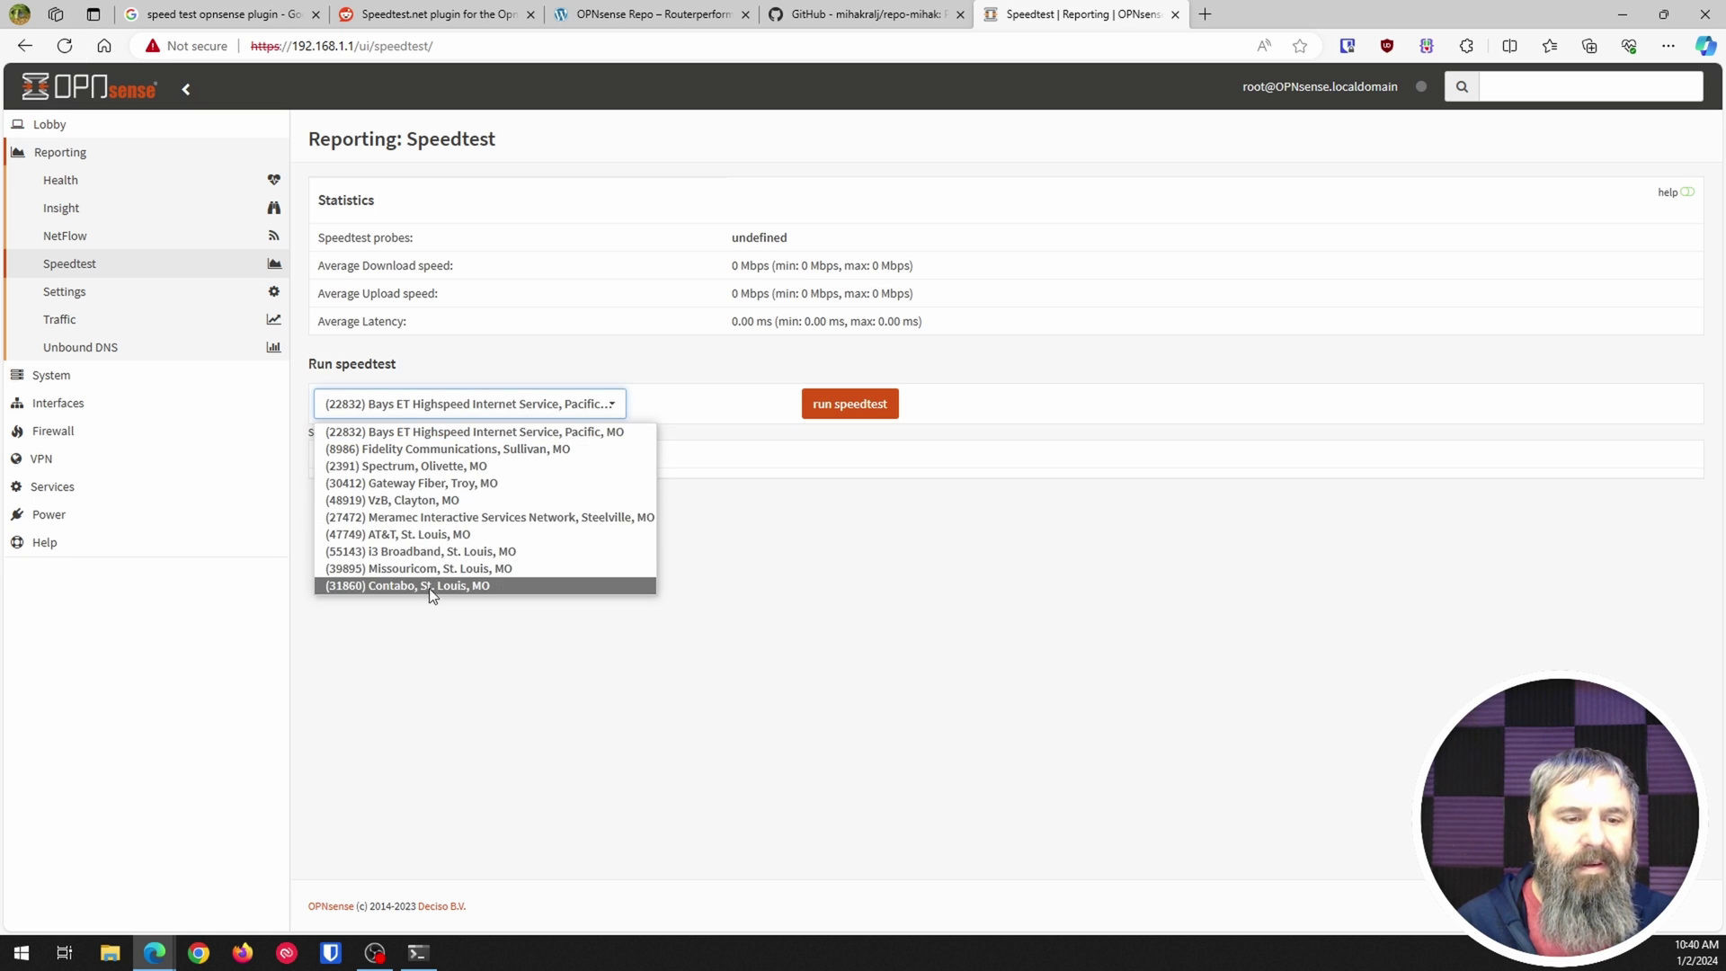
left_click(430, 551)
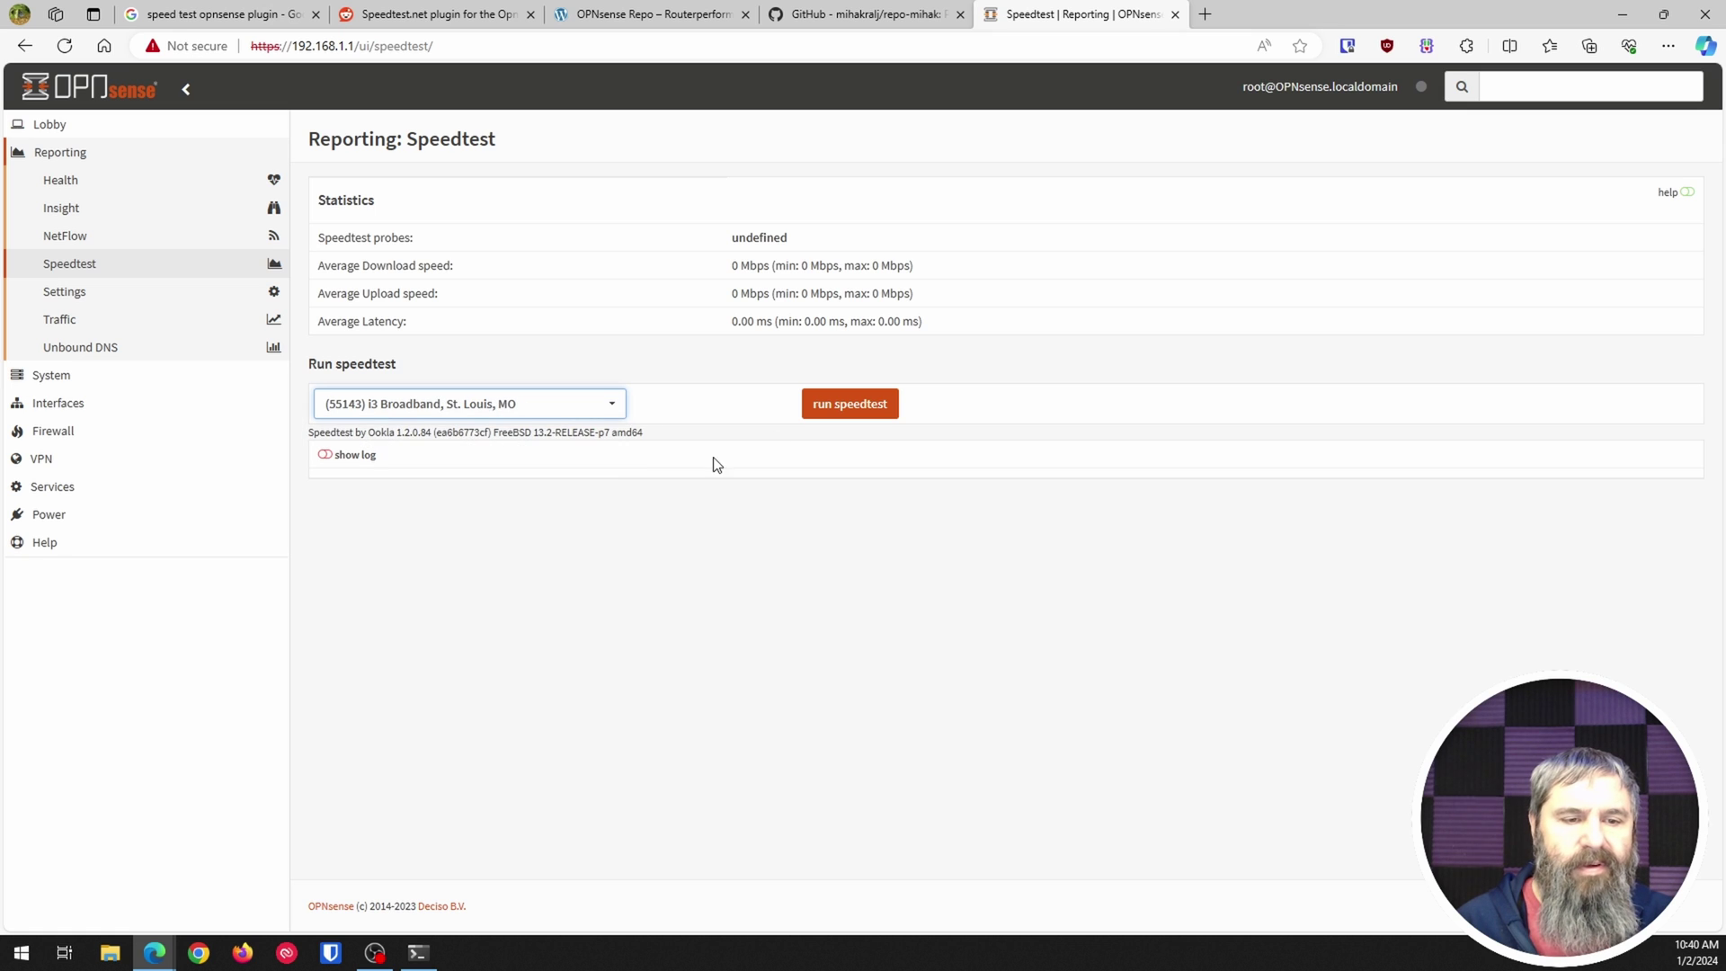
Step: Run the i3 Broadband speed test (942.37 Mbps down, 870 Mbps up, 23.23 ms), then enable help and show the log
left_click(856, 405)
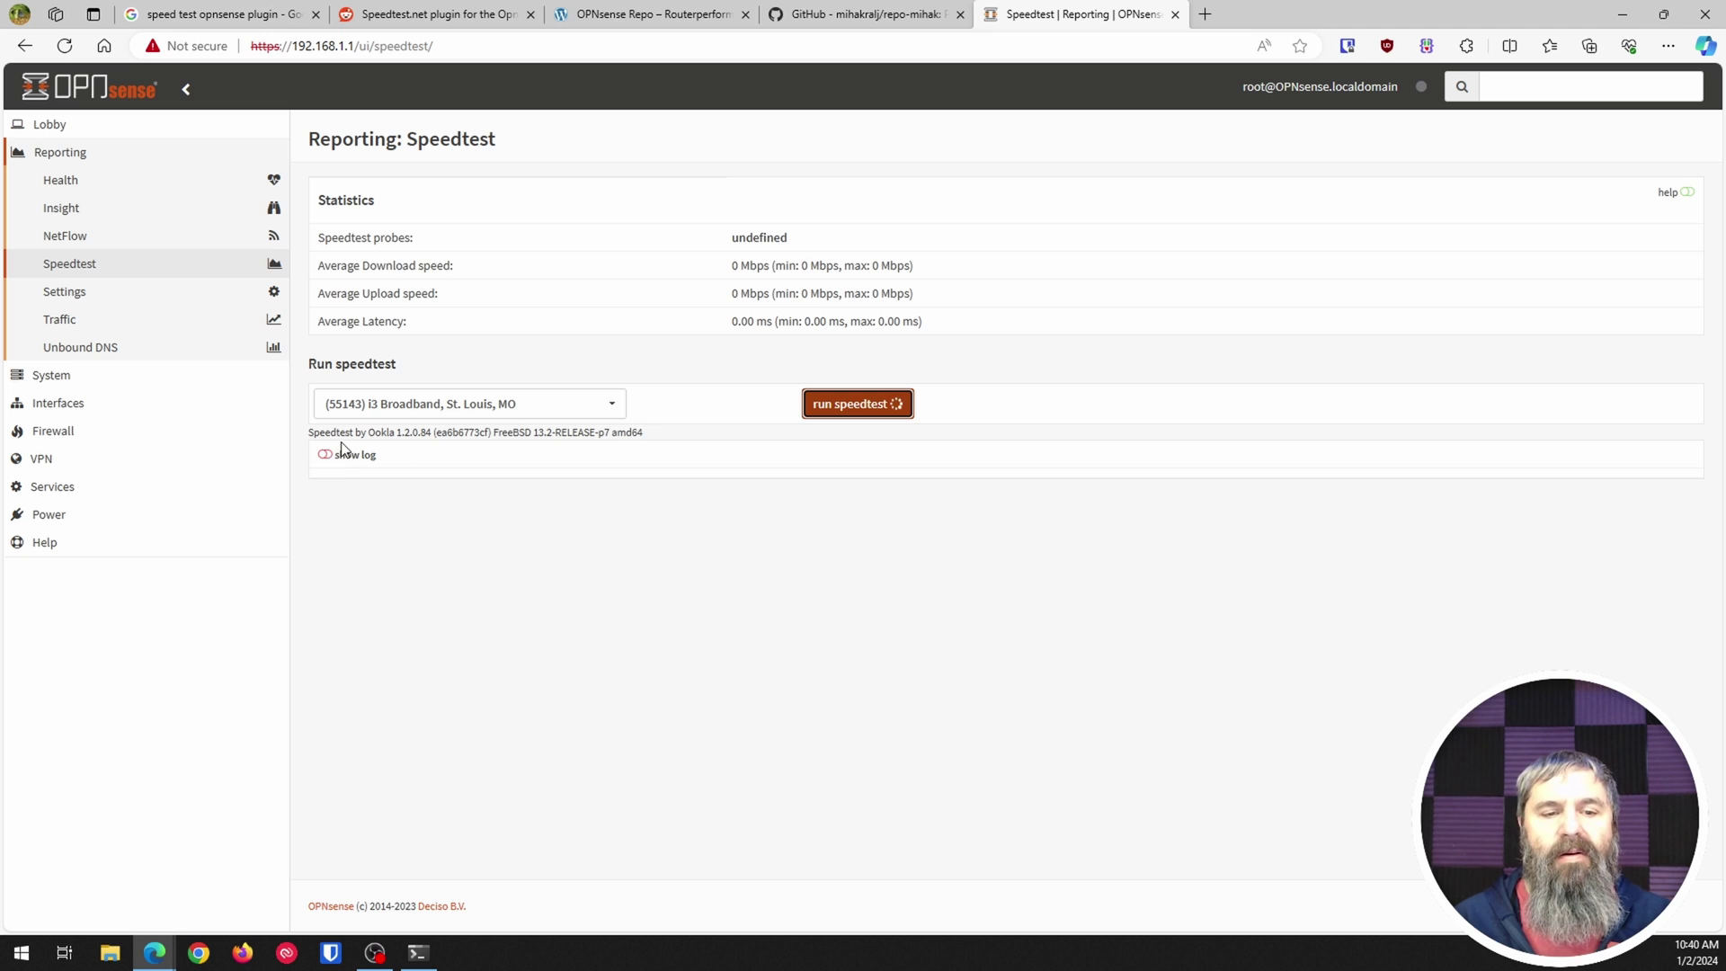
left_click(1687, 192)
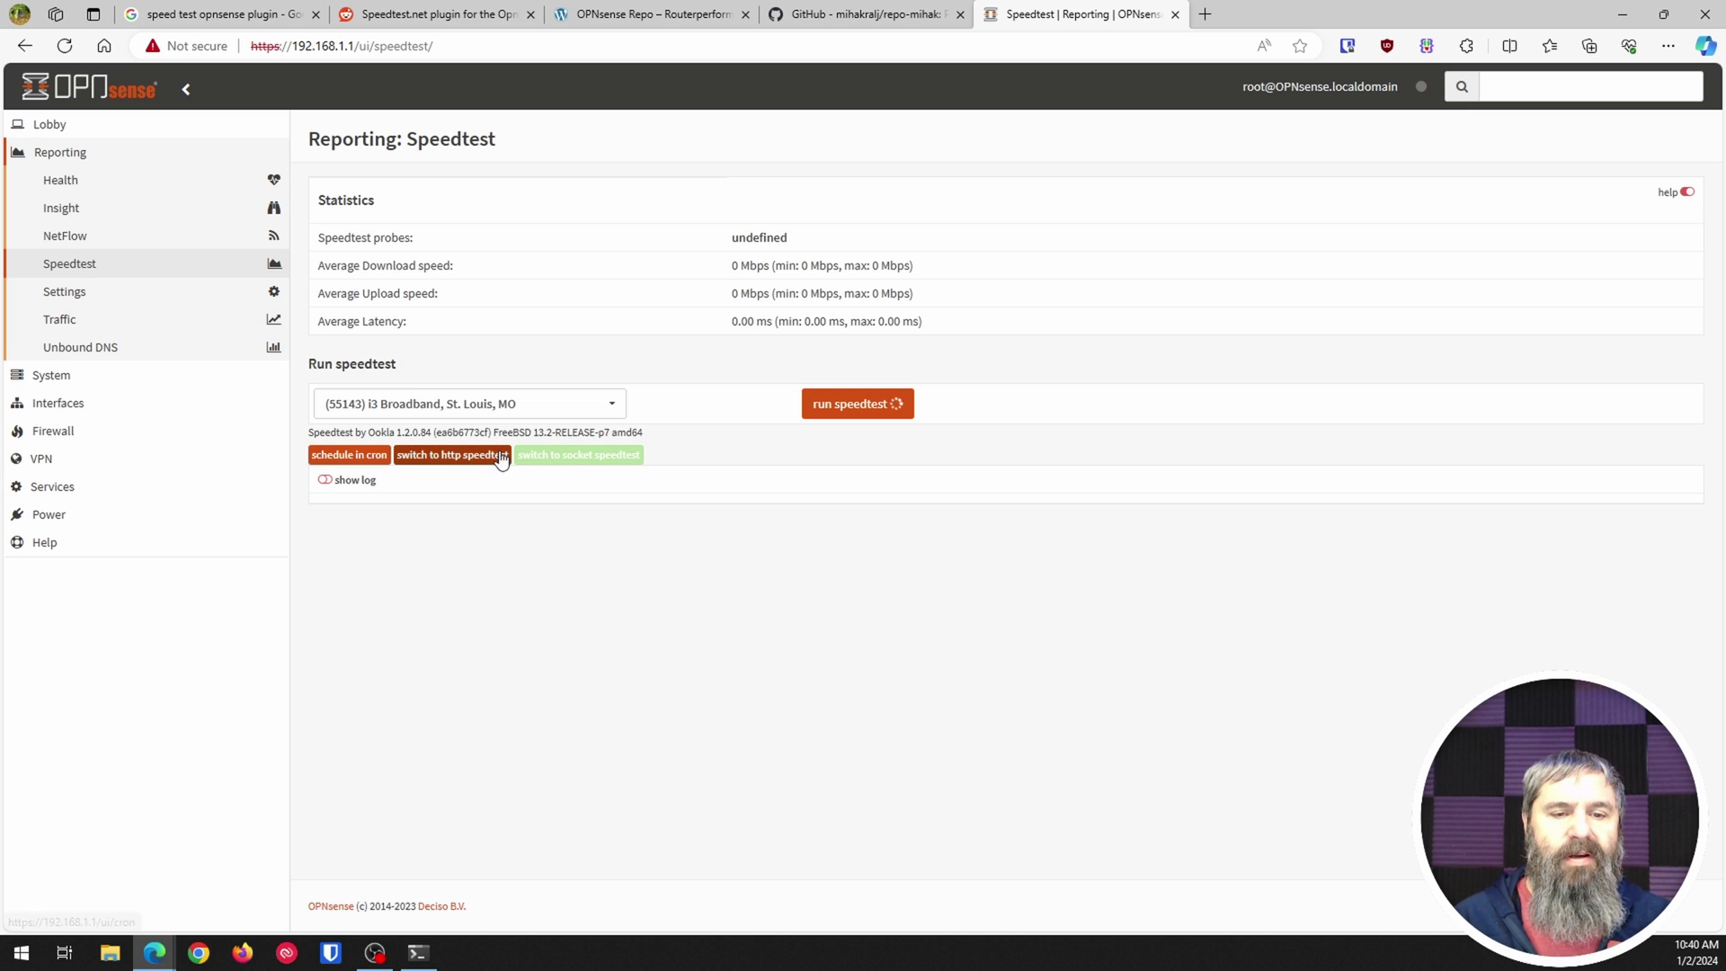
left_click(327, 481)
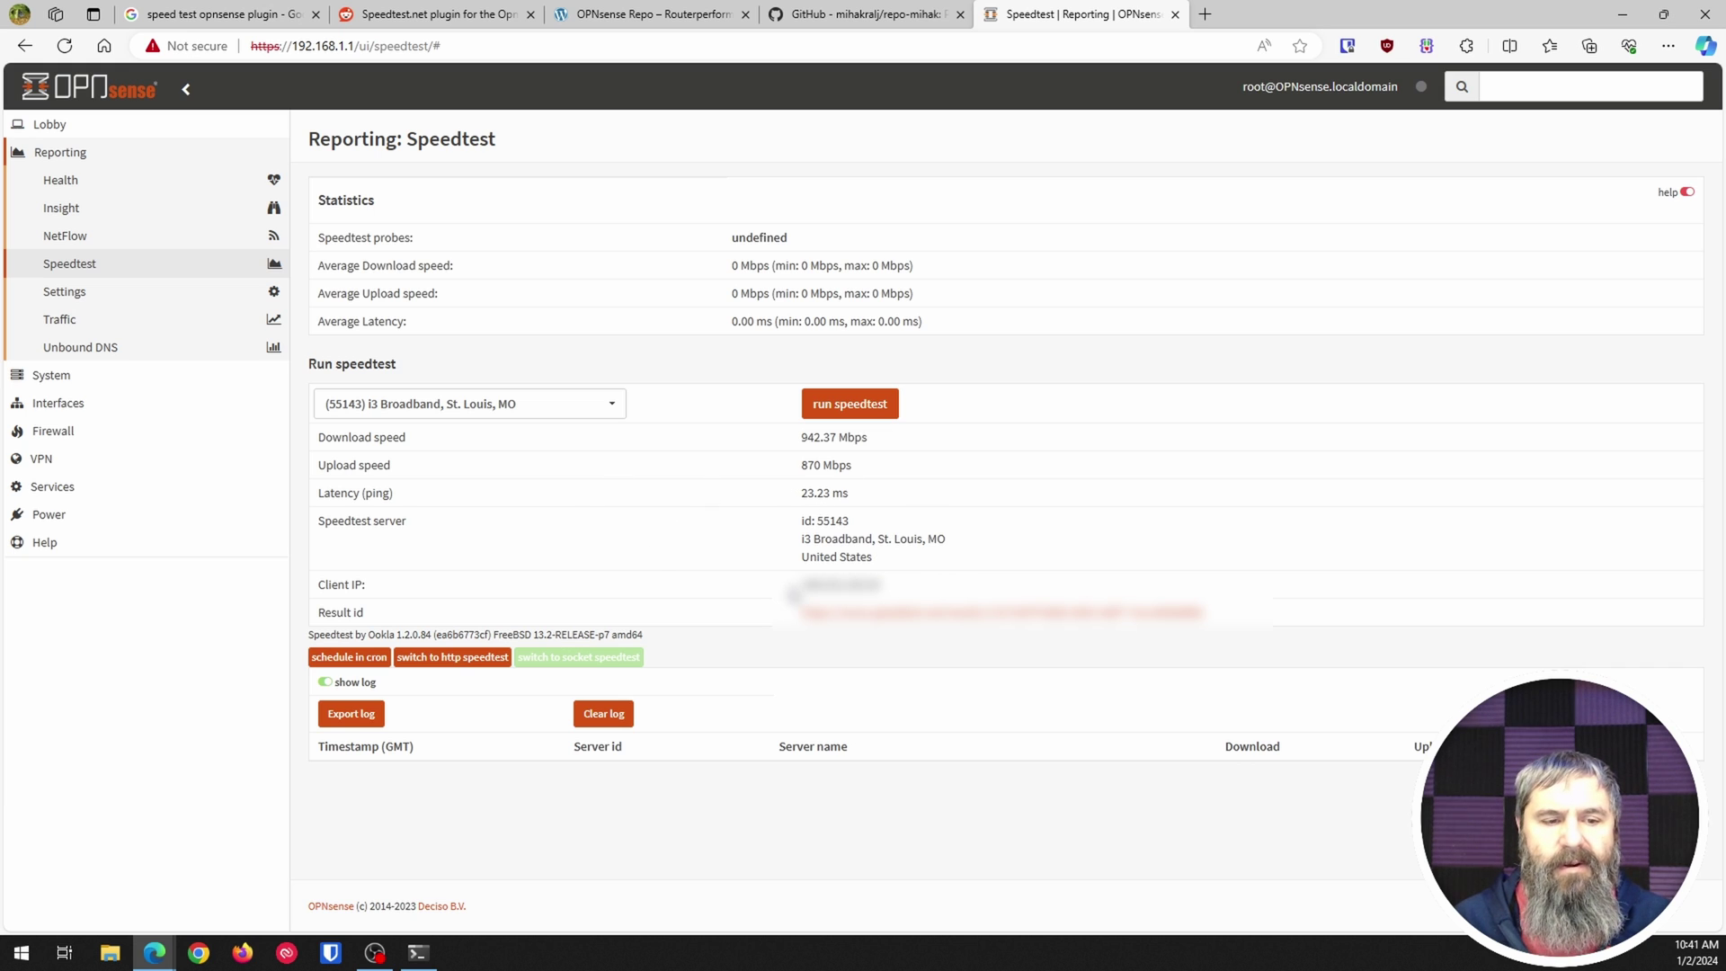
left_click_drag(780, 590, 901, 593)
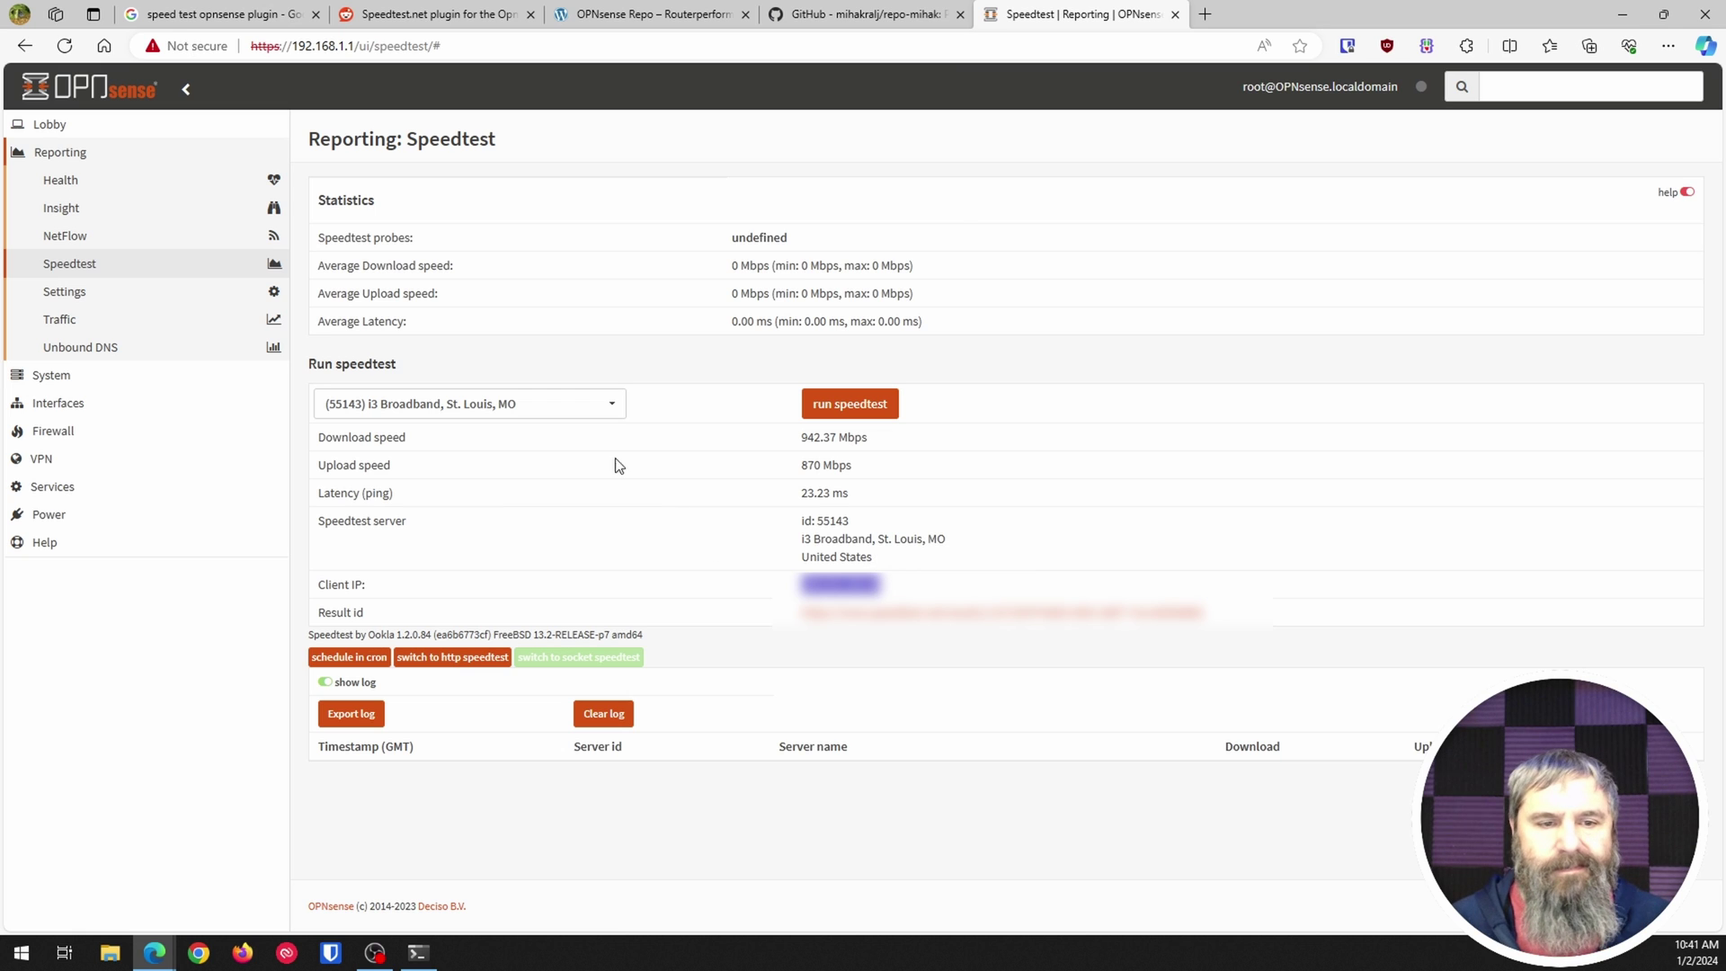
left_click(608, 405)
Step: Switch to the HTTP speedtest engine and run a new test against (47749) AT&T, St. Louis, MO
left_click(439, 534)
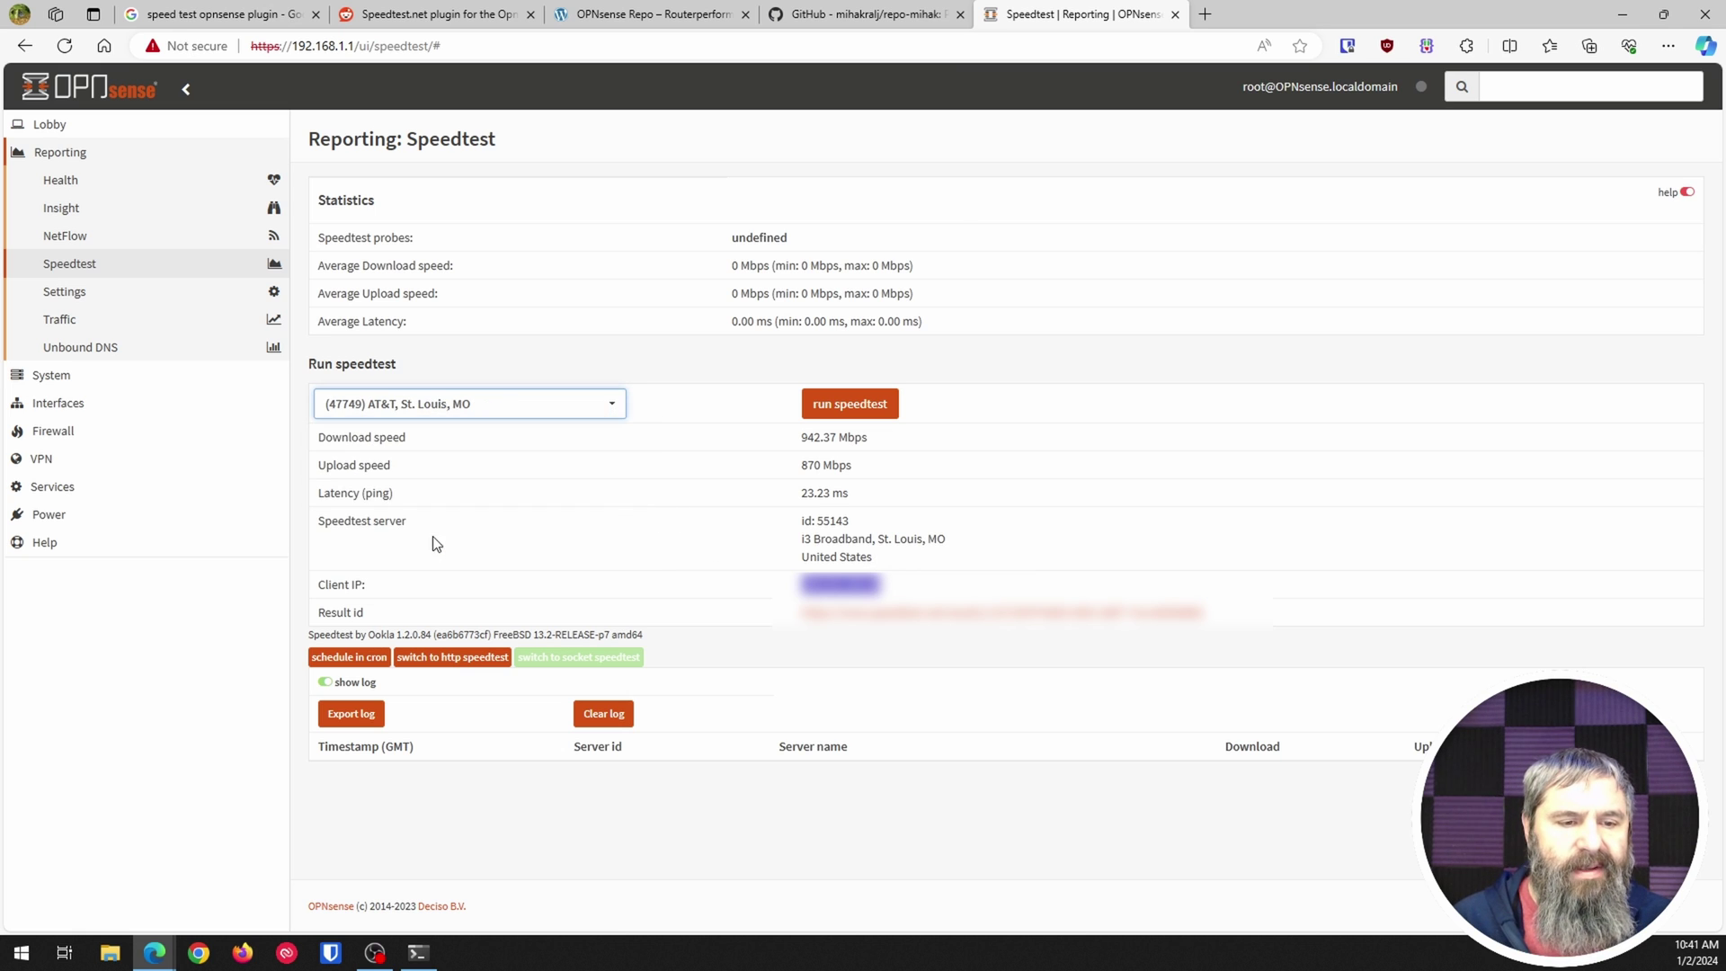
left_click(845, 405)
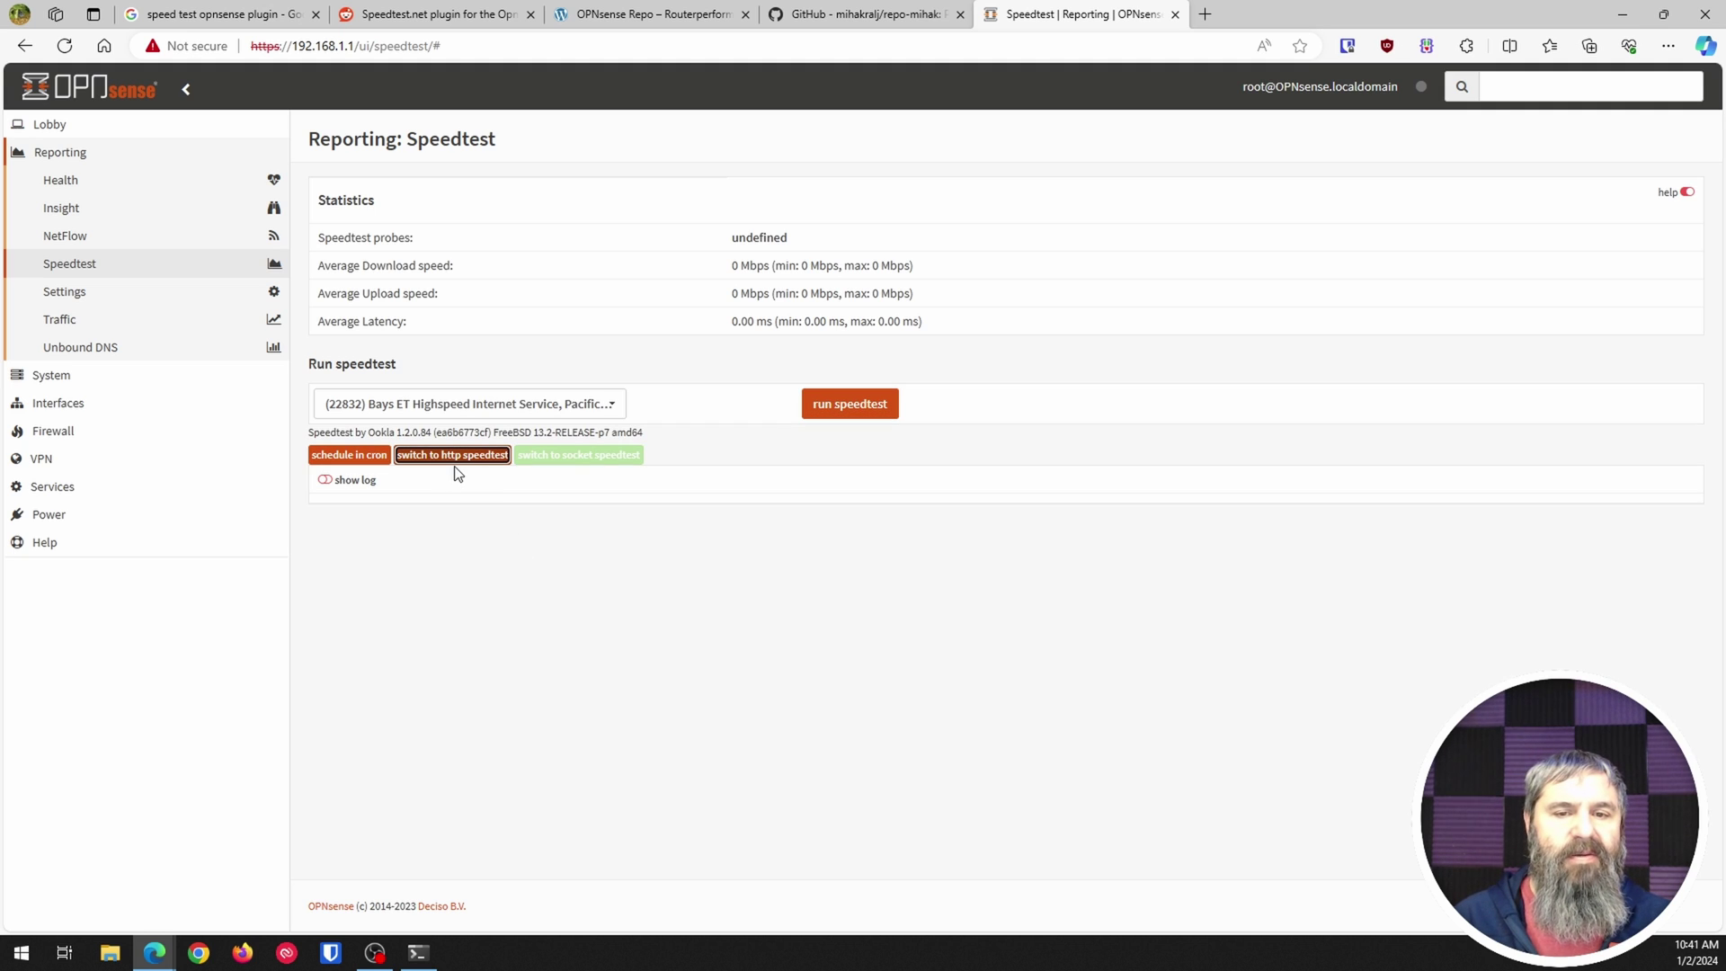
left_click(458, 474)
left_click(613, 413)
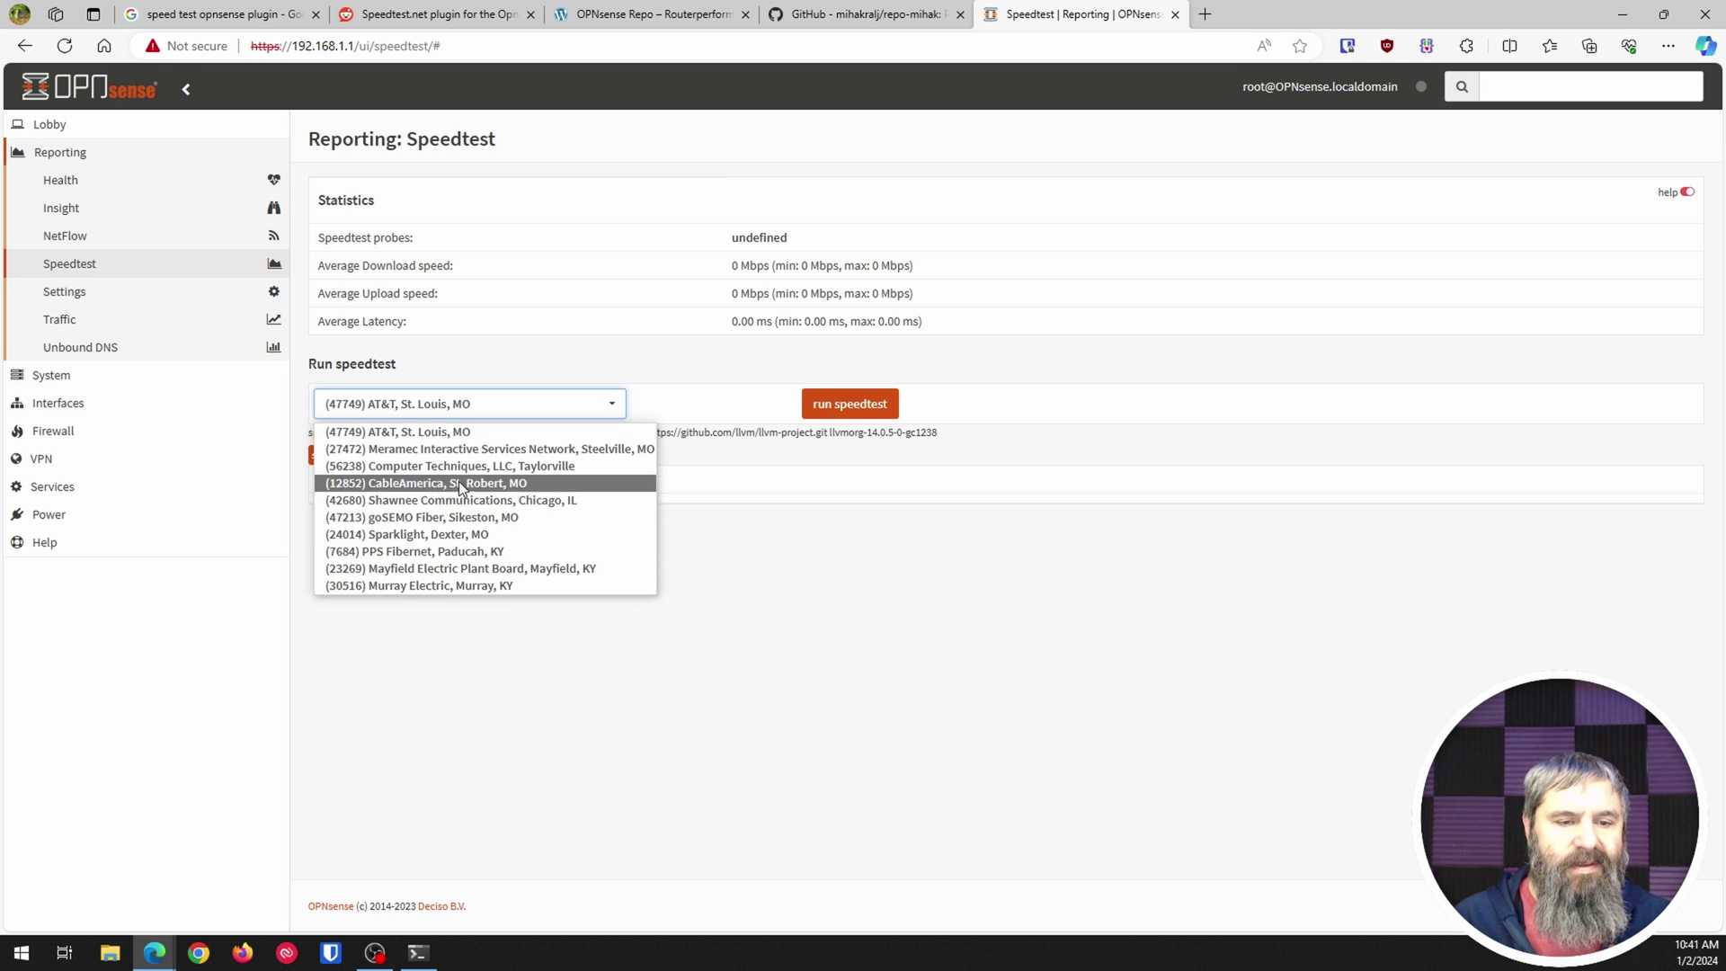
left_click(429, 437)
left_click(836, 406)
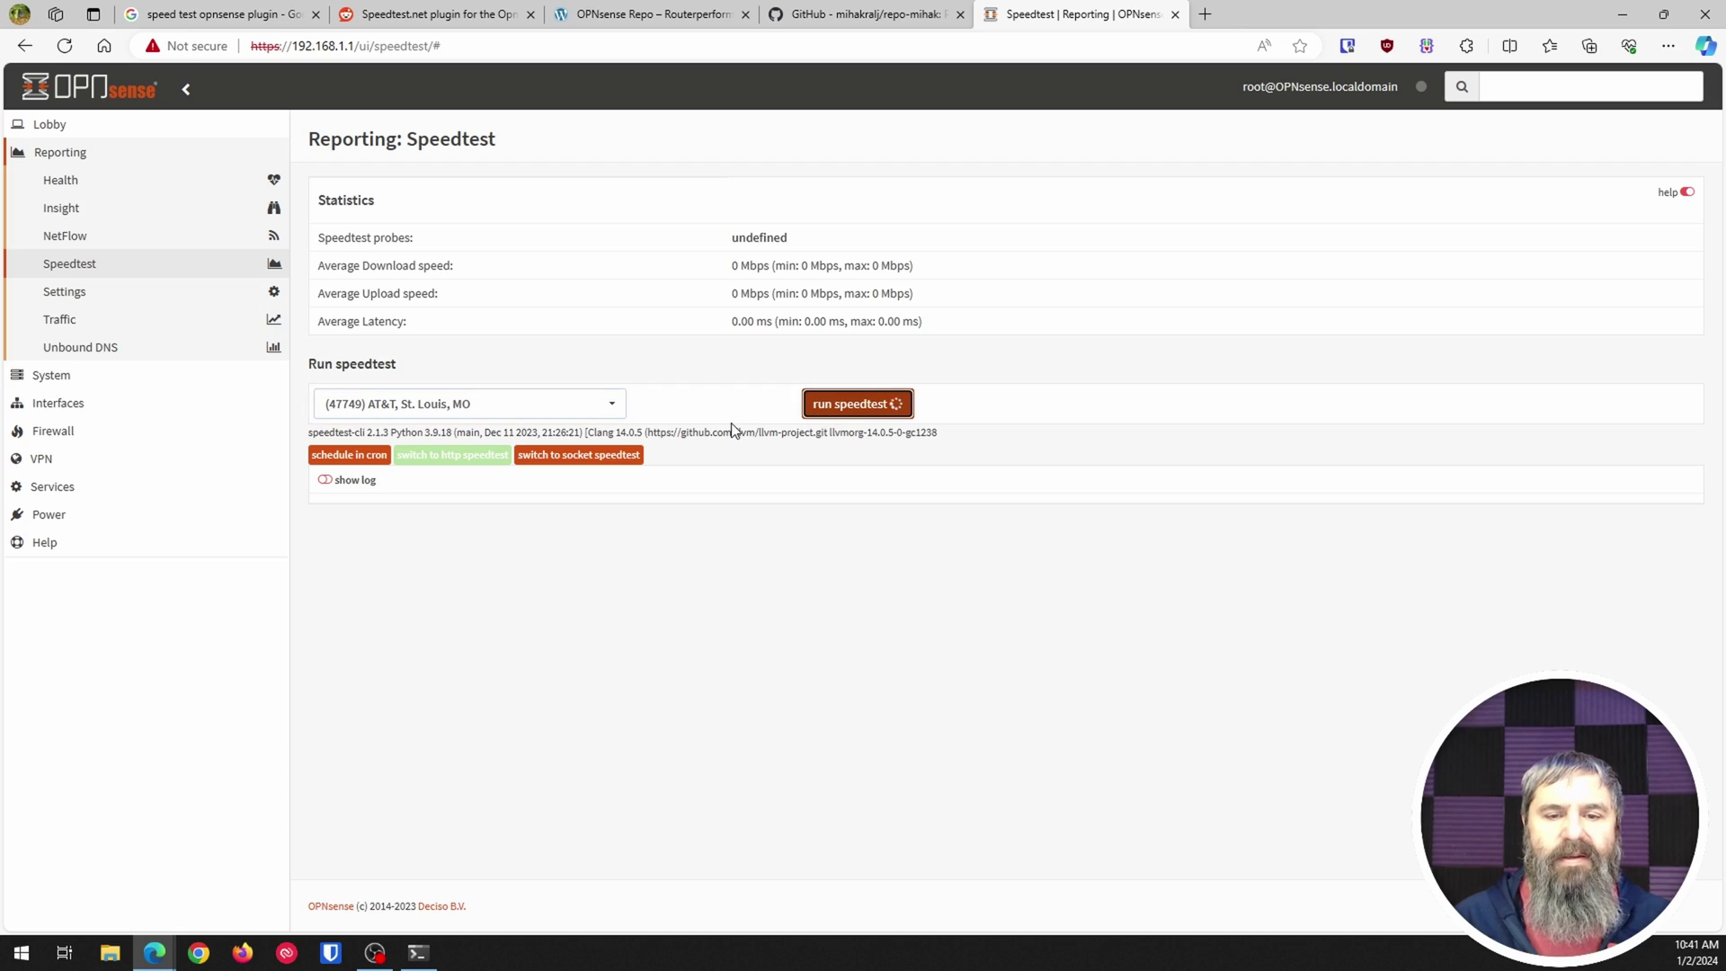